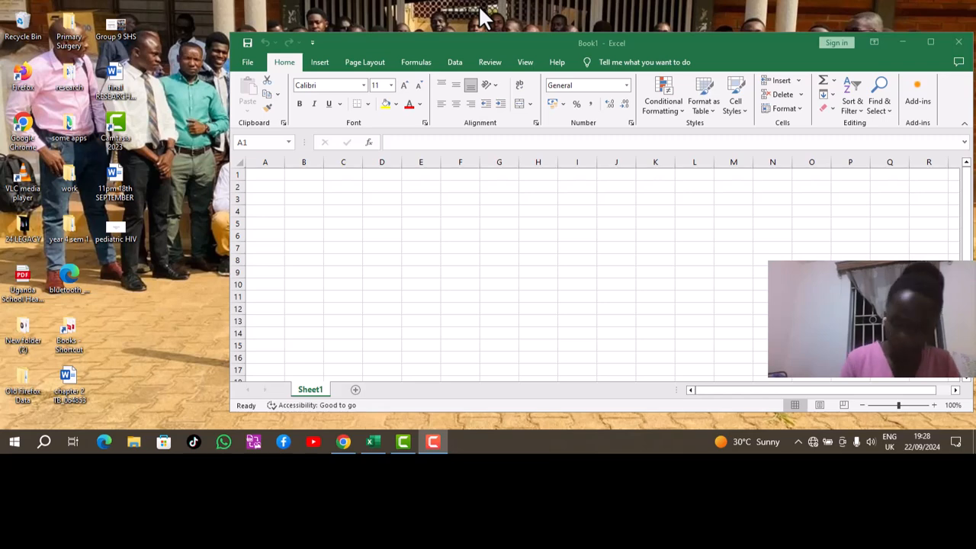
# Enter the heading NAME in A1 and widen columns A and B.
pyautogui.click(262, 174)
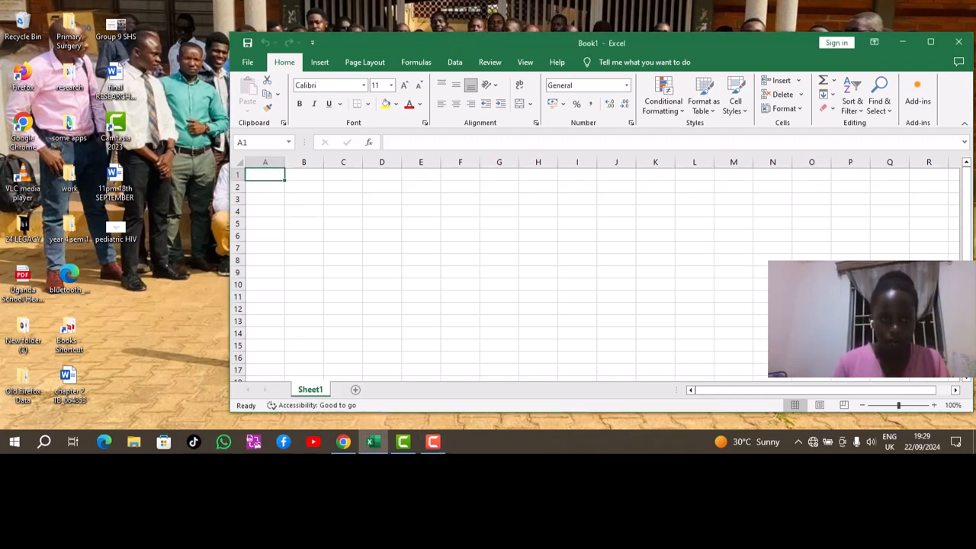
pyautogui.press('F10')
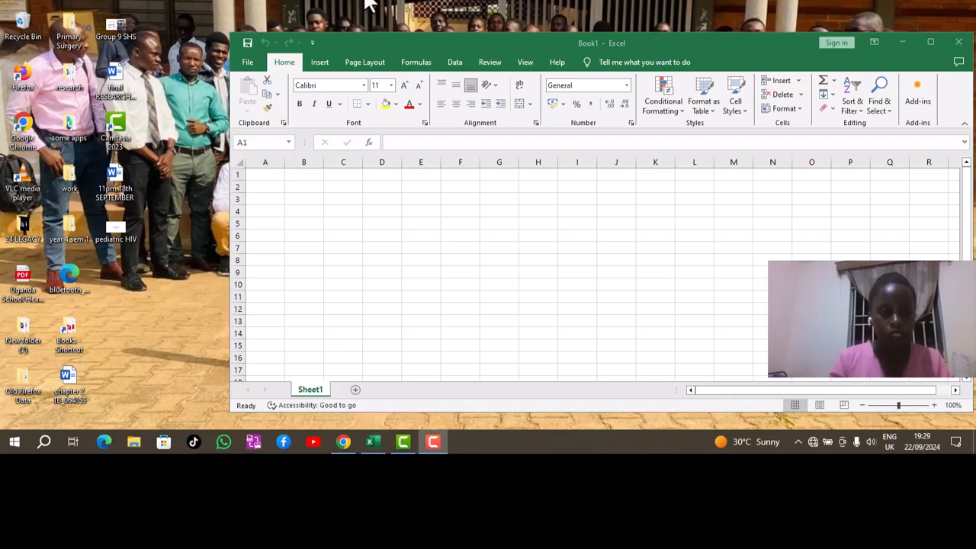
pyautogui.click(264, 174)
pyautogui.write('N')
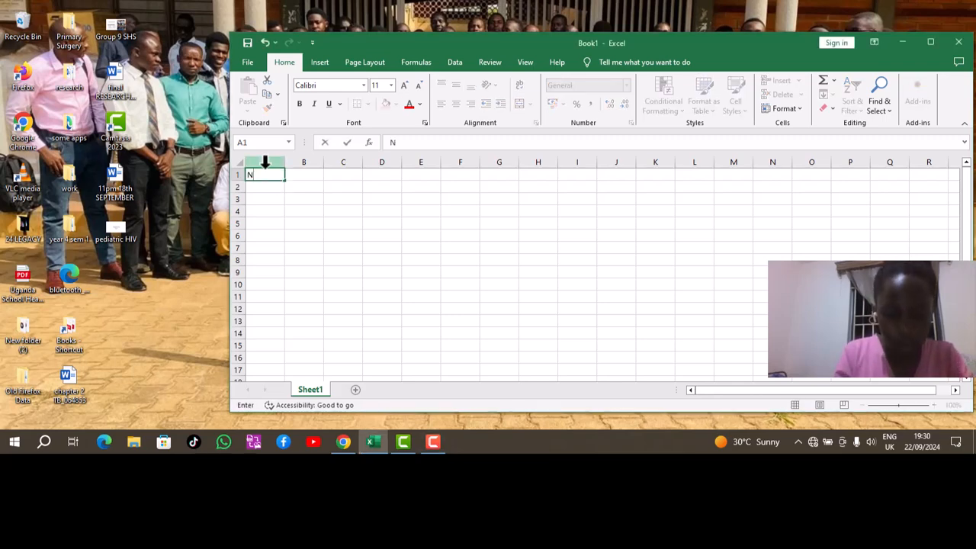
pyautogui.write('AME O')
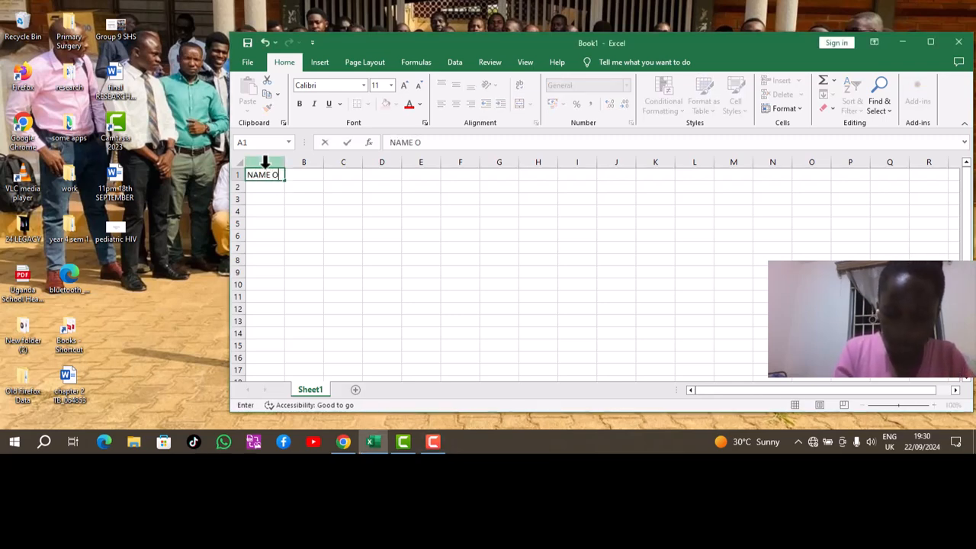
pyautogui.write('F A STU')
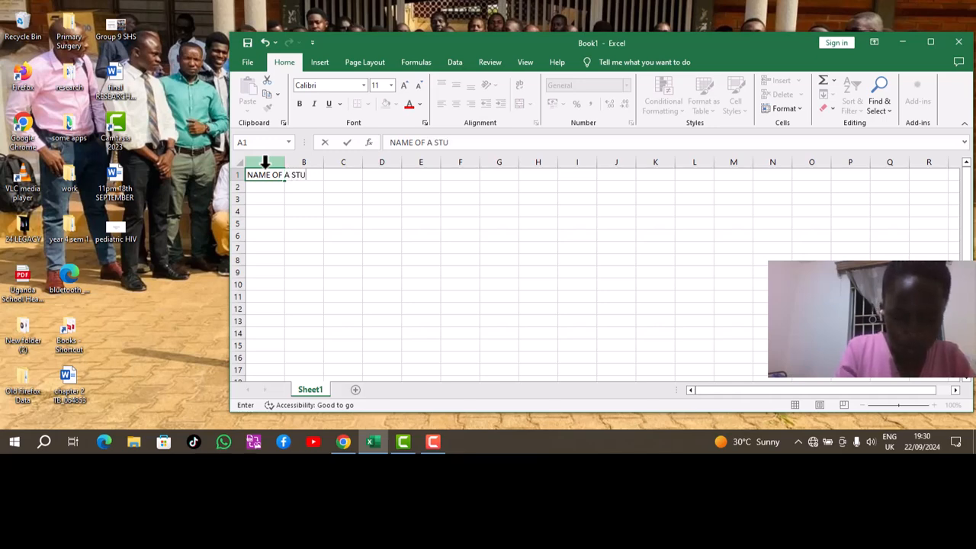
pyautogui.press('BackSpace')
pyautogui.press('BackSpace')
pyautogui.press('BackSpace')
pyautogui.press('BackSpace')
pyautogui.press('BackSpace')
pyautogui.press('BackSpace')
pyautogui.press('BackSpace')
pyautogui.press('BackSpace')
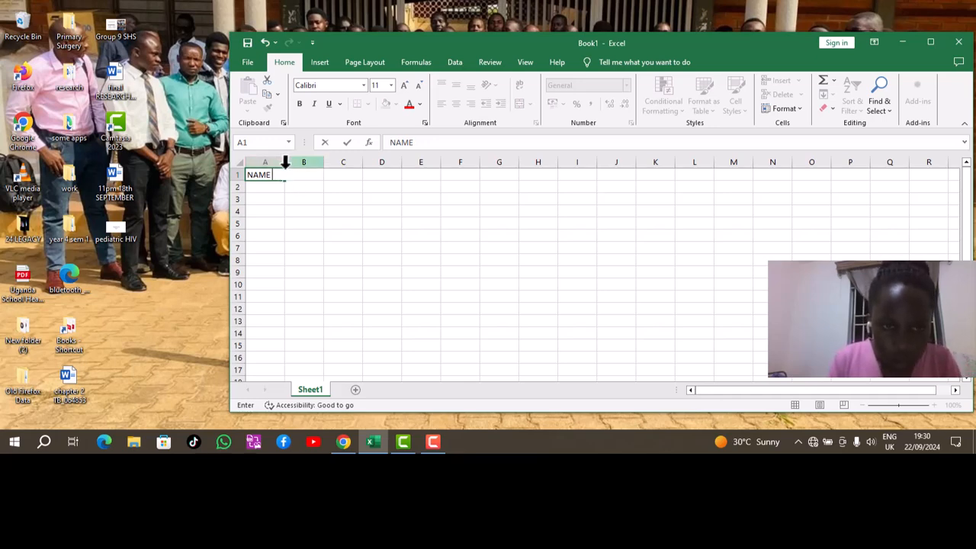
pyautogui.click(282, 170)
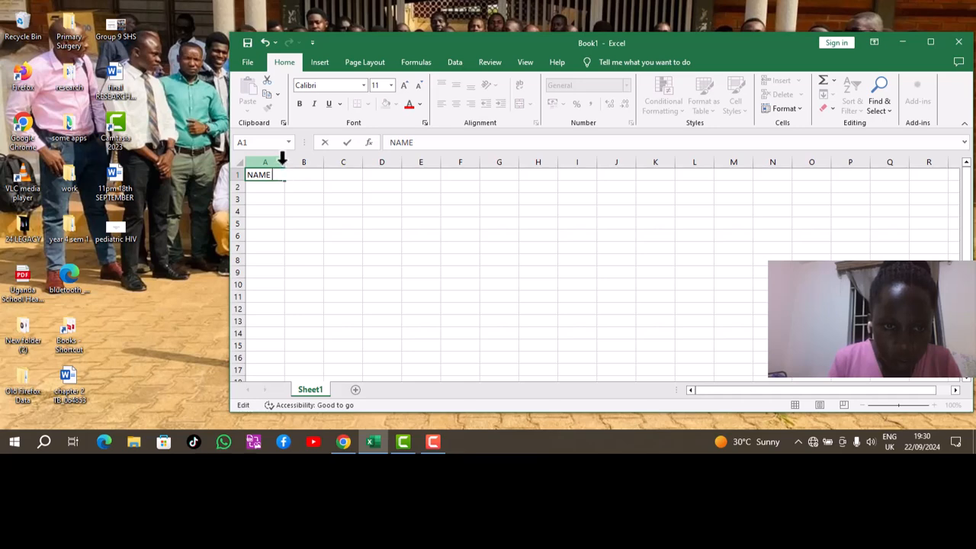
pyautogui.moveTo(281, 160); pyautogui.dragTo(321, 163)
# Enter the heading ENGLISH in B1 and resize column B to width 10.00.
pyautogui.click(348, 176)
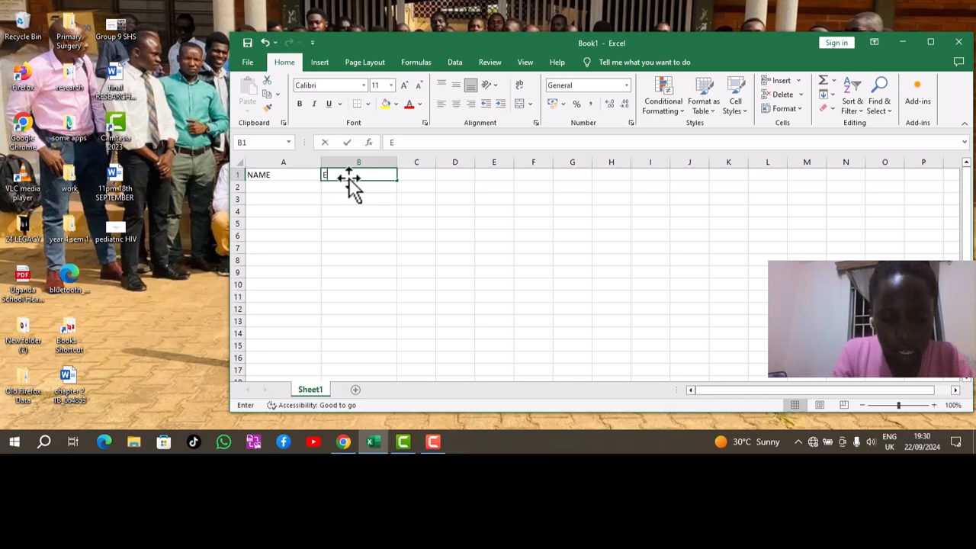
pyautogui.write('ENGL')
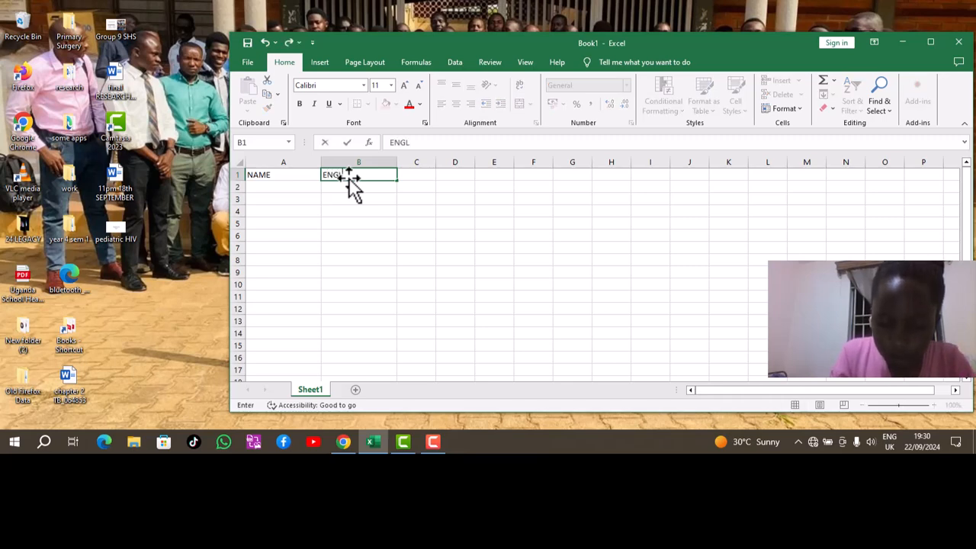
pyautogui.write('ISH')
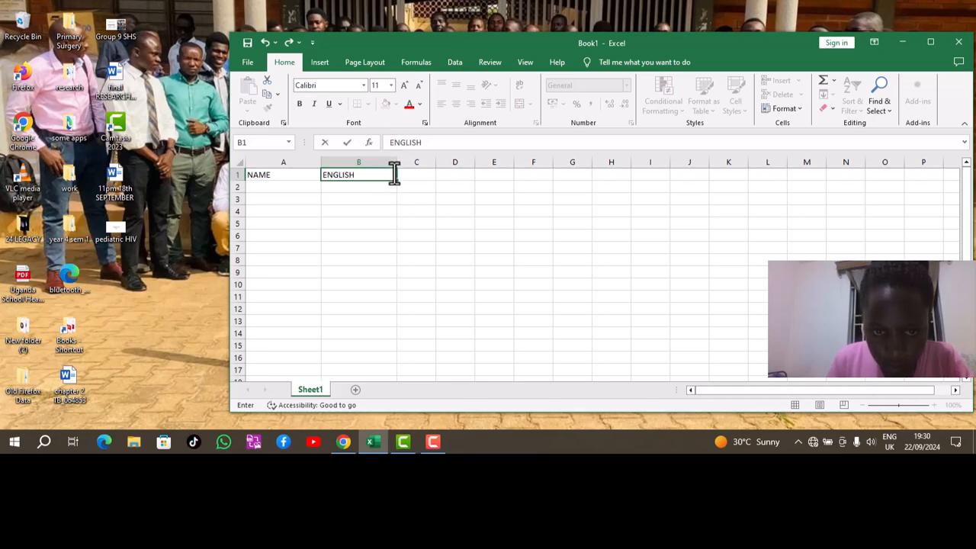
pyautogui.moveTo(398, 183); pyautogui.dragTo(367, 165)
# Enter the headings MTC, SST, SCI, TOTAL and COMMENT across C1 to G1.
pyautogui.click(382, 174)
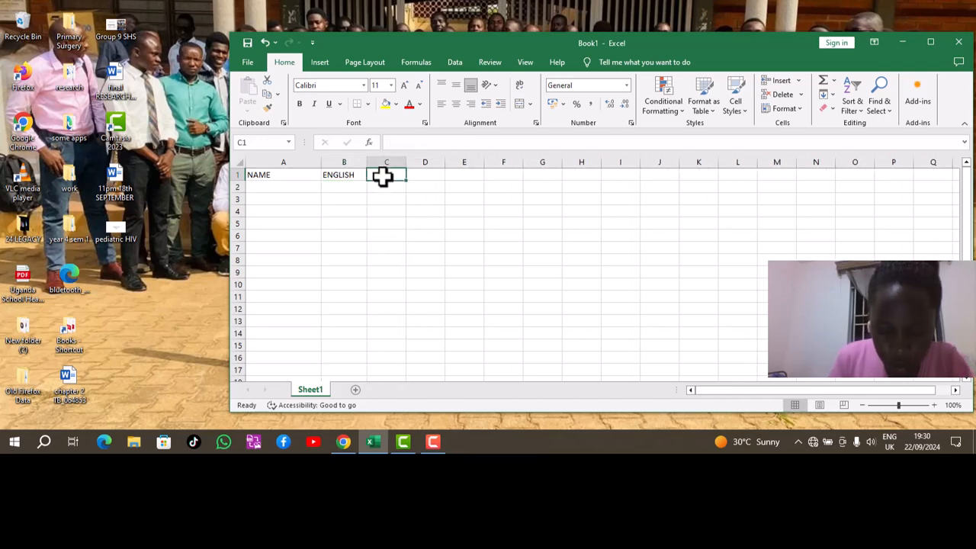
pyautogui.write('MT')
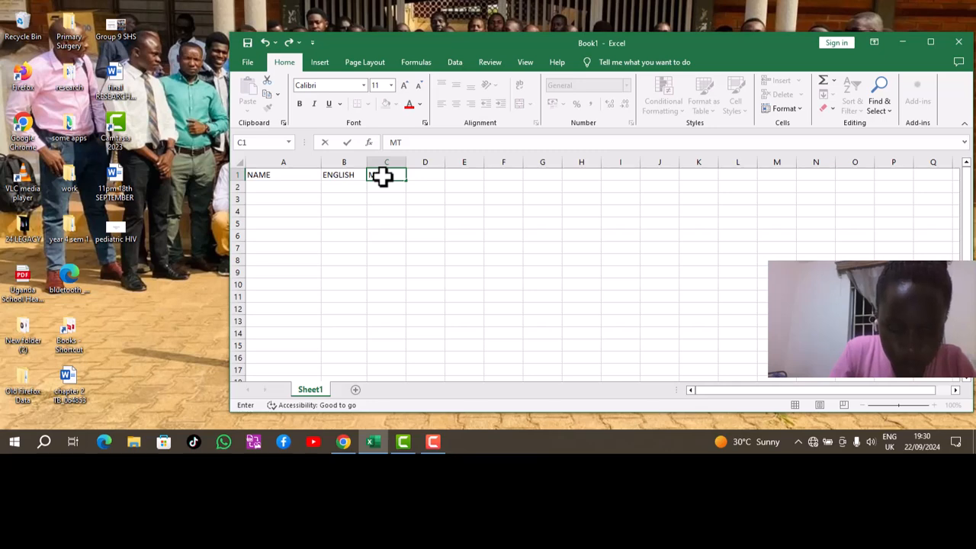
pyautogui.write('C')
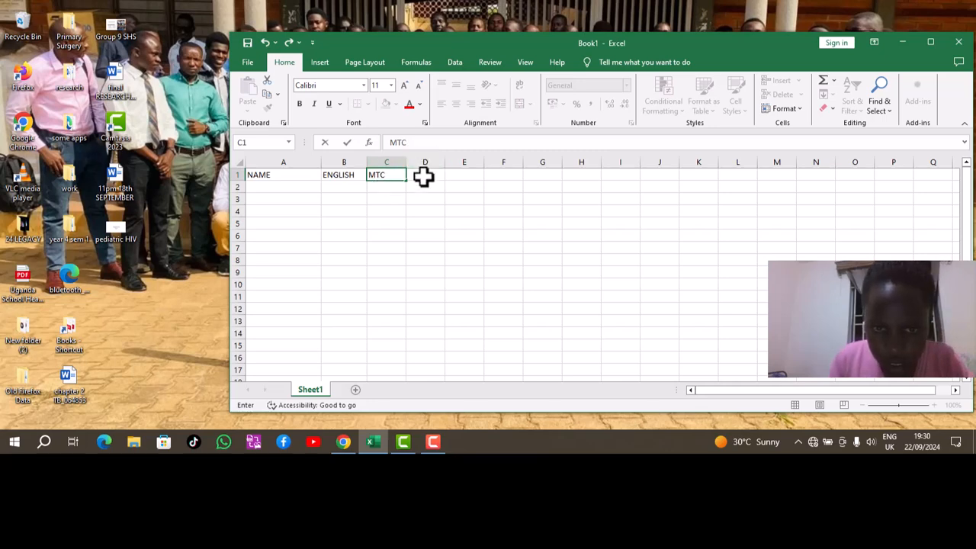
pyautogui.click(423, 176)
pyautogui.write('SS')
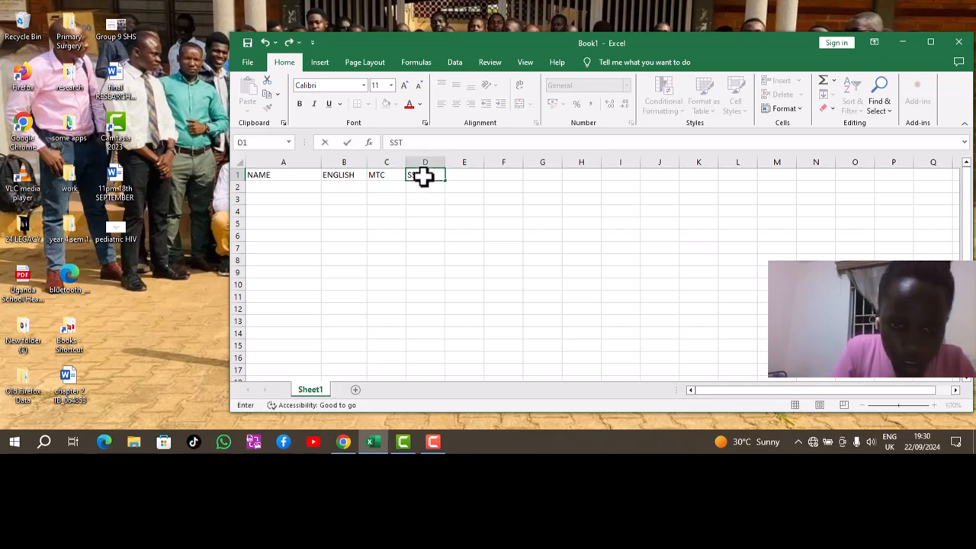
pyautogui.write('T')
pyautogui.click(451, 176)
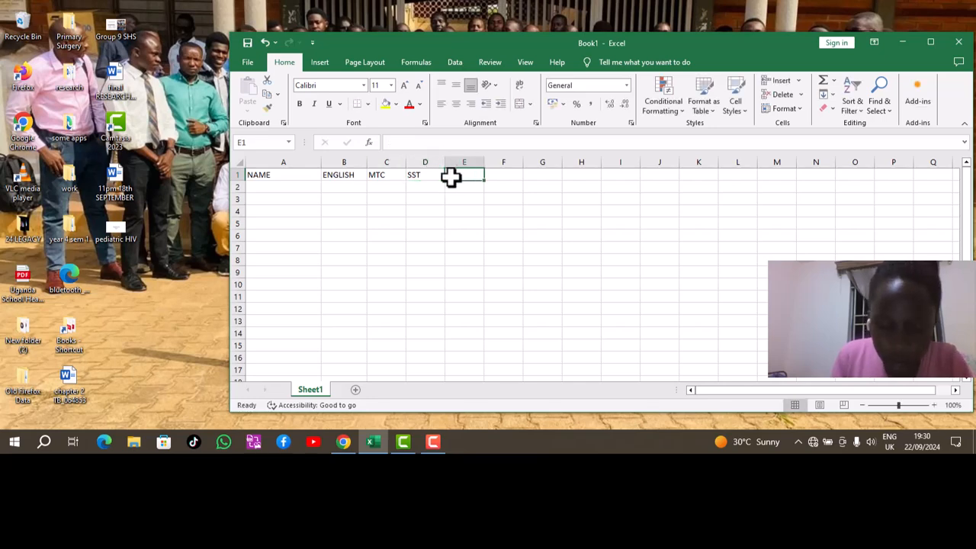
pyautogui.write('SCI')
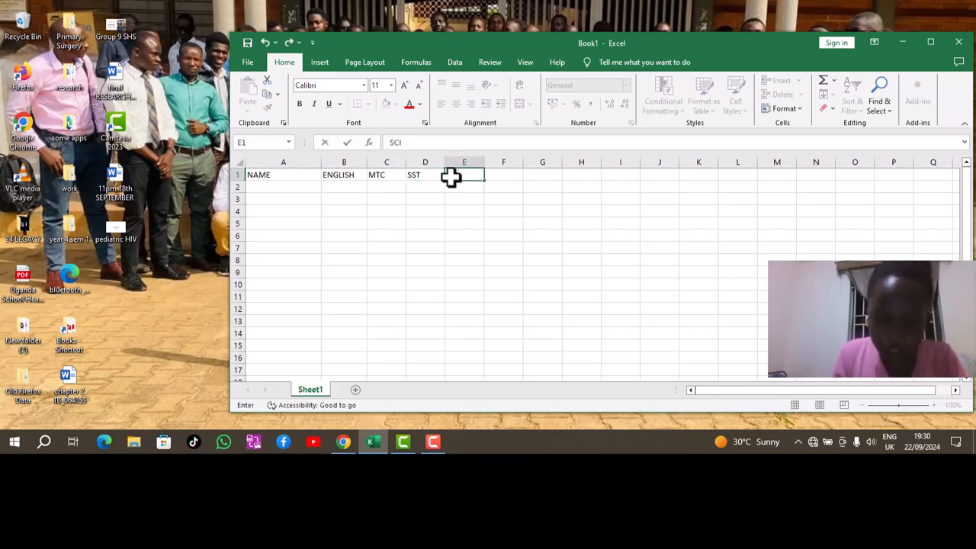
pyautogui.click(487, 176)
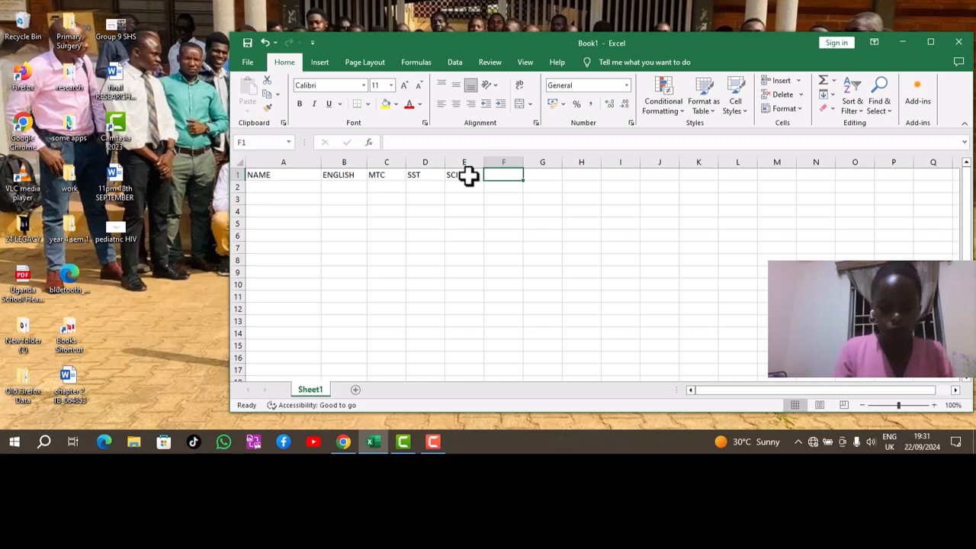
pyautogui.write('TOTAL')
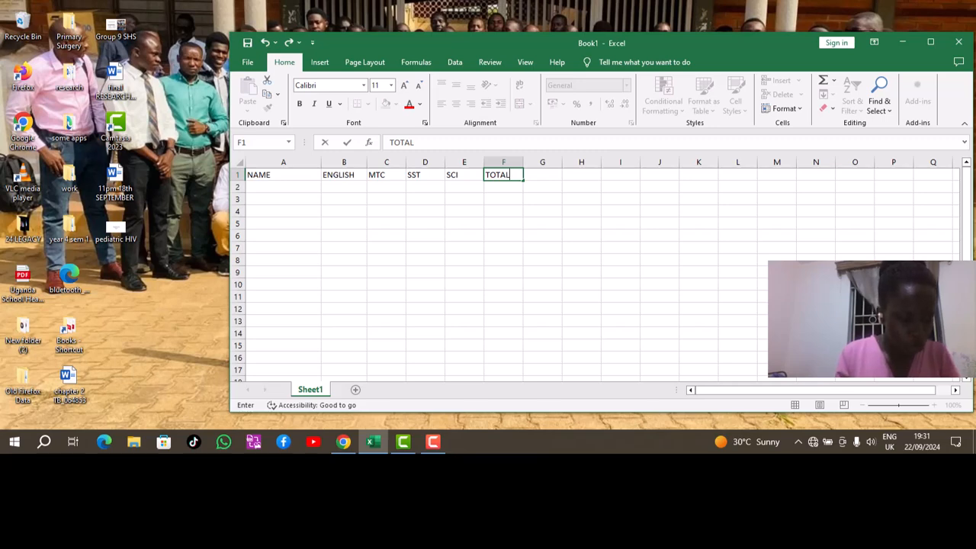
pyautogui.click(544, 176)
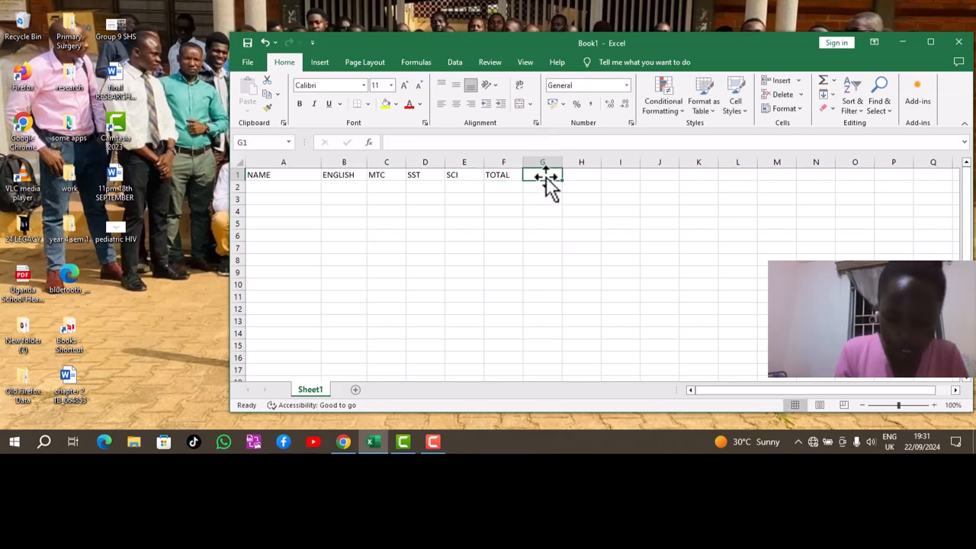
pyautogui.write('COMMENT')
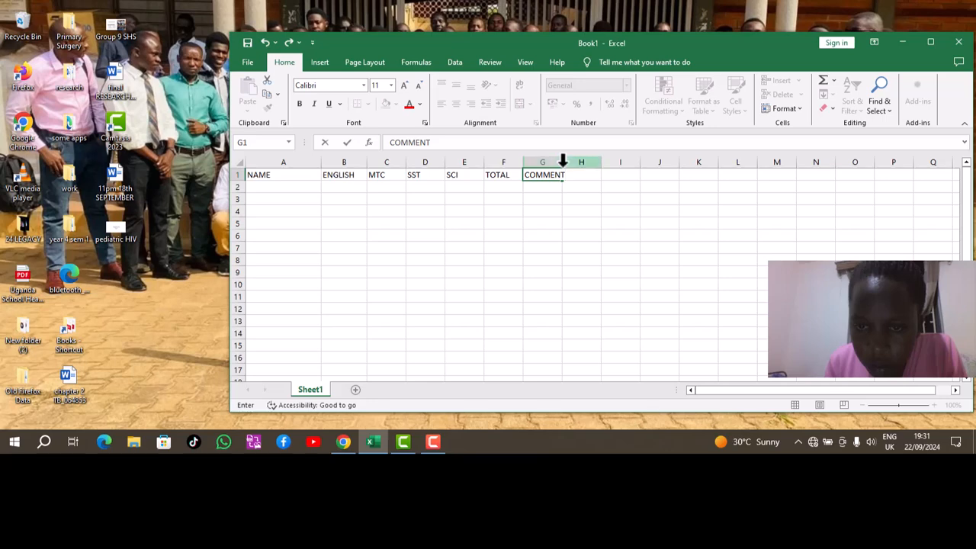
# Widen column G and change its heading to COMMENTS.
pyautogui.click(562, 160)
pyautogui.moveTo(561, 162); pyautogui.dragTo(569, 160)
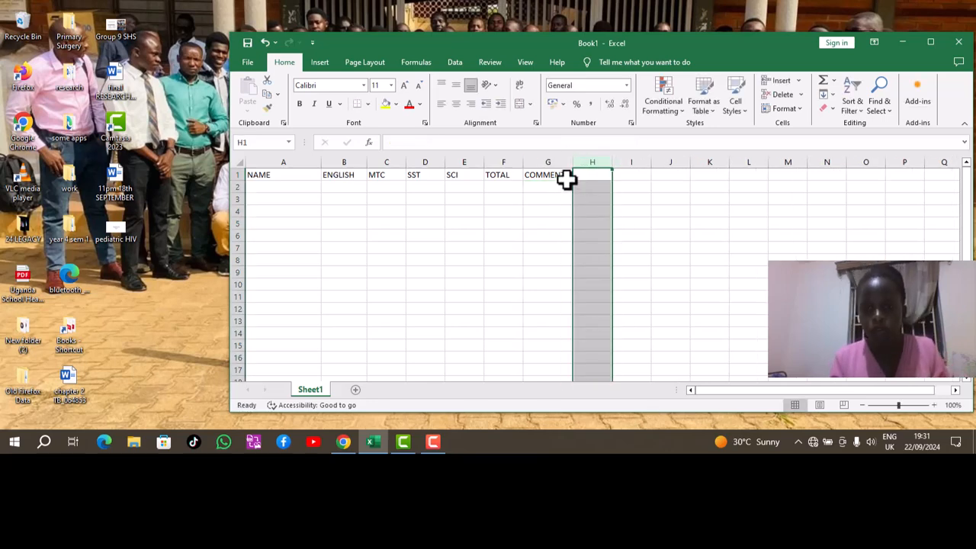
pyautogui.click(568, 176)
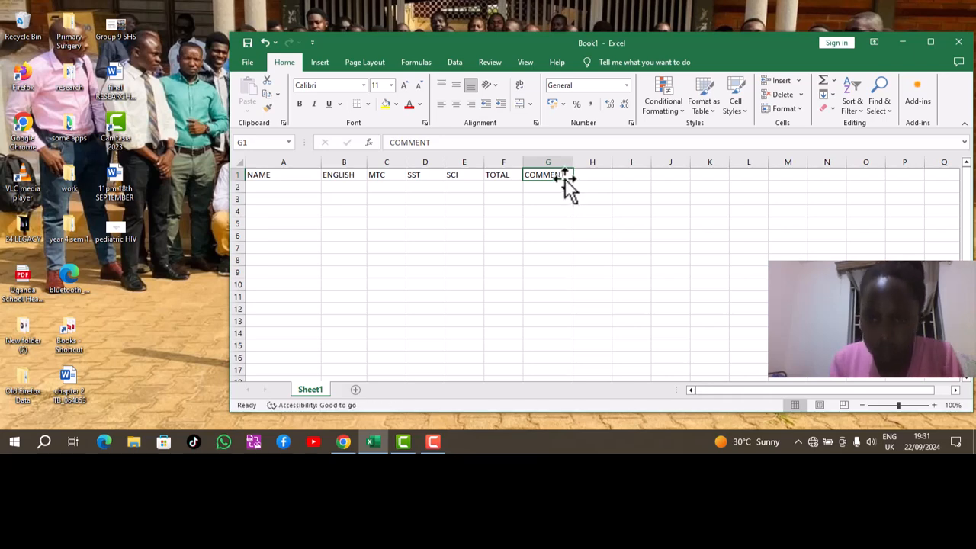
pyautogui.doubleClick(565, 175)
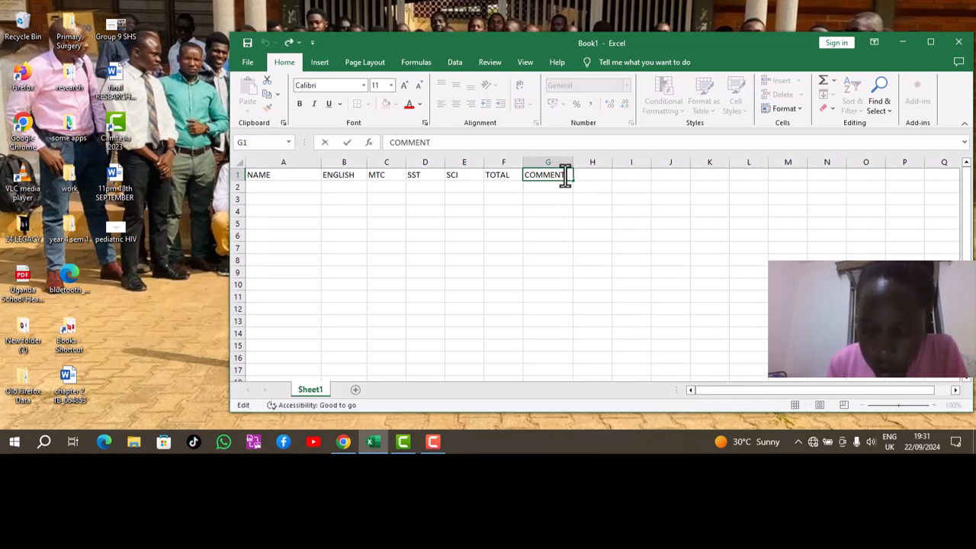
pyautogui.write('S')
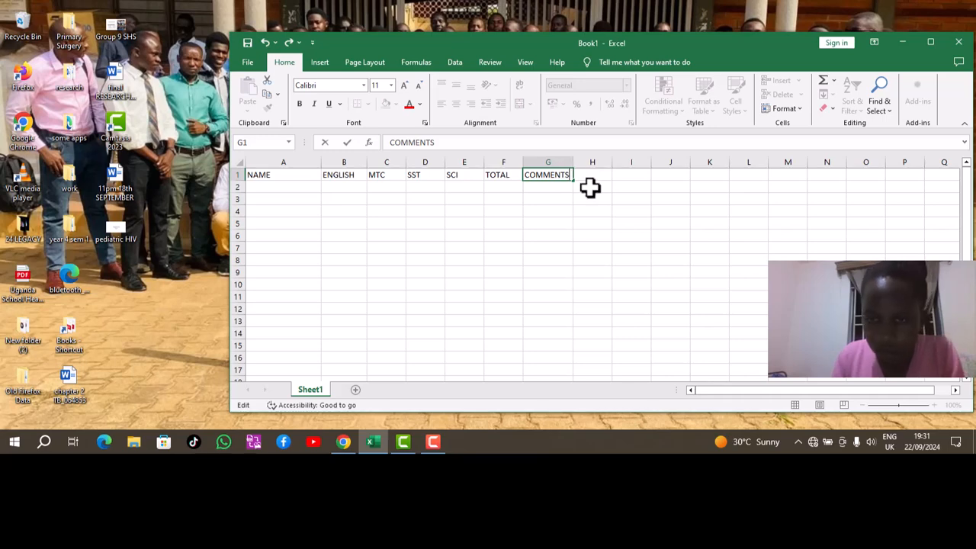
pyautogui.click(592, 178)
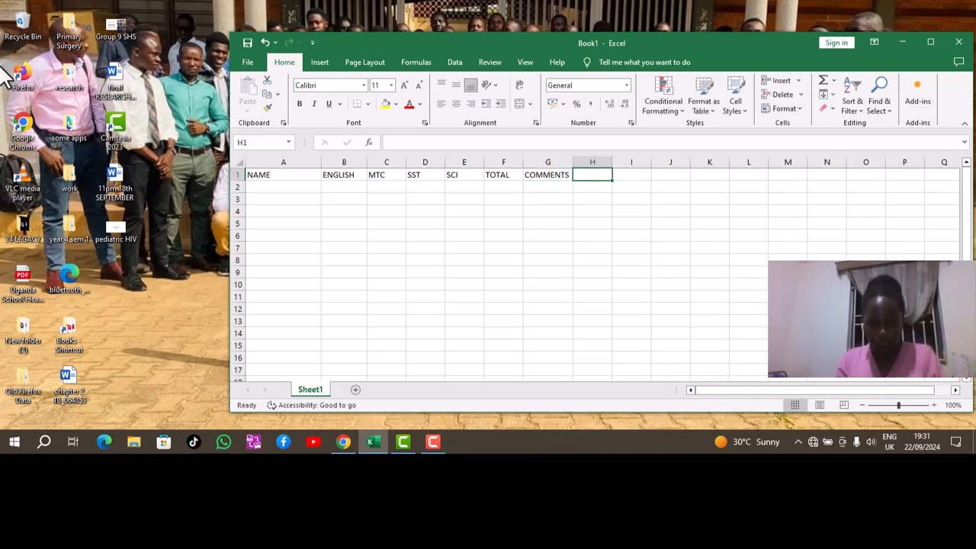
# Enter the five students' full names down the NAME column starting at A2.
pyautogui.click(253, 186)
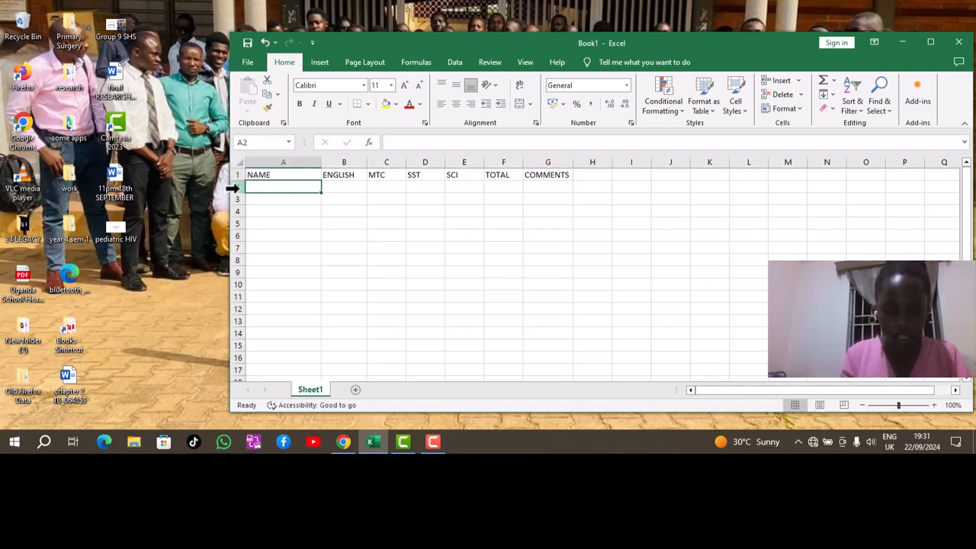
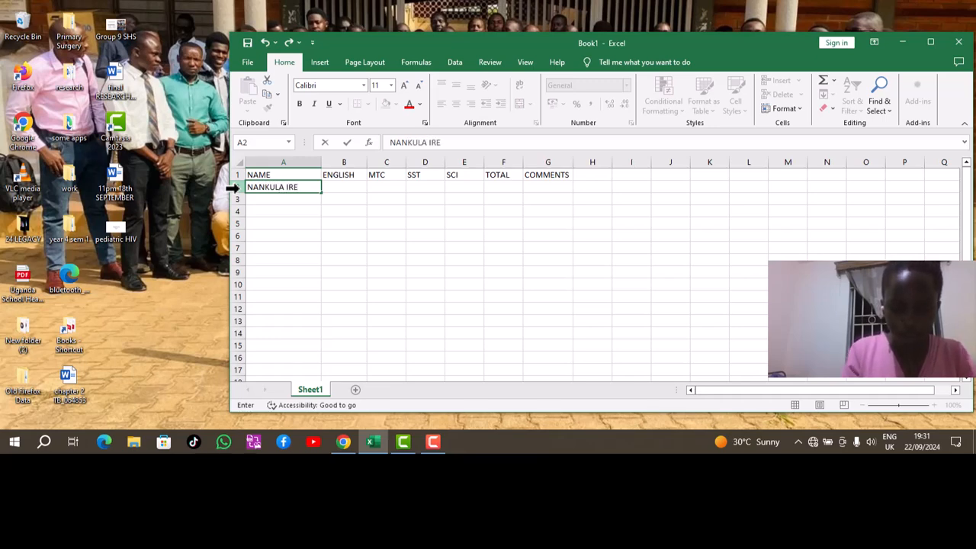
pyautogui.press('Return')
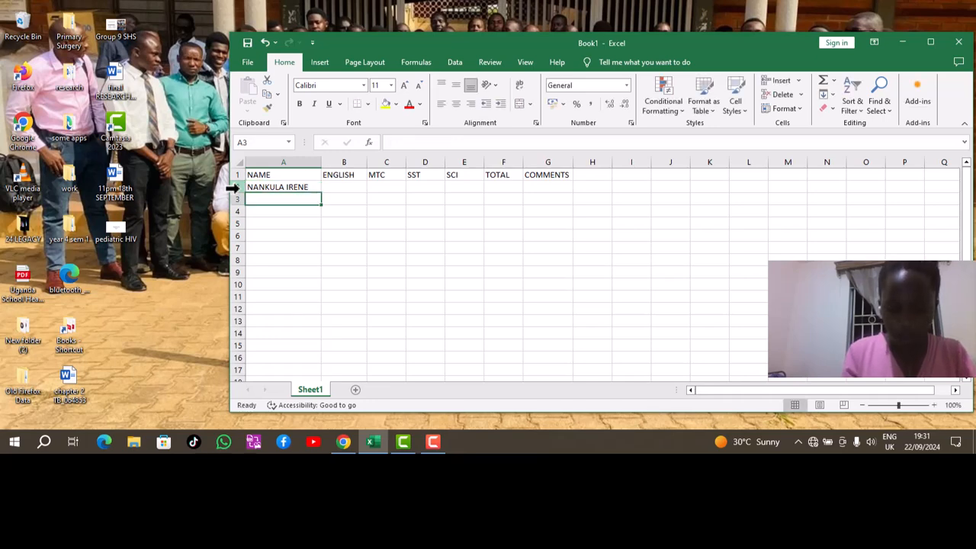
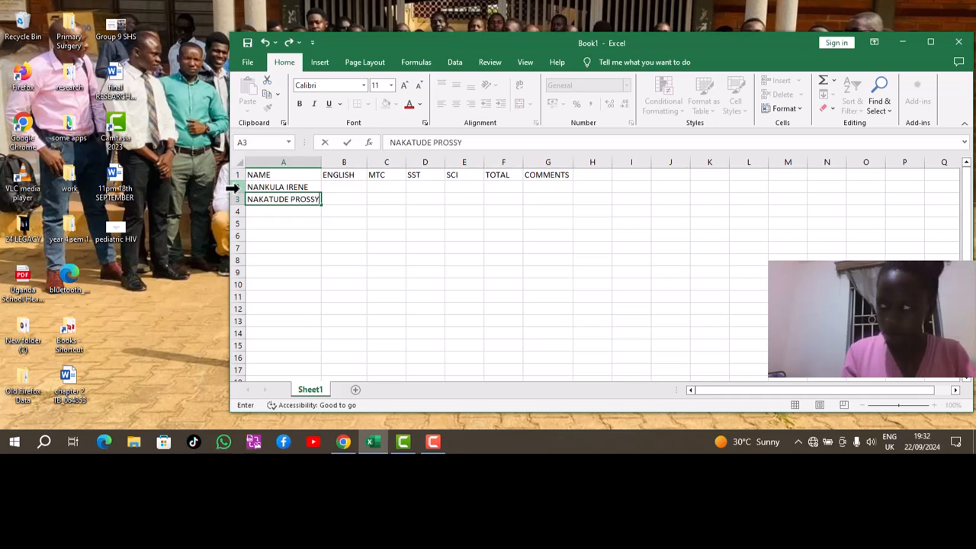
pyautogui.press('Return')
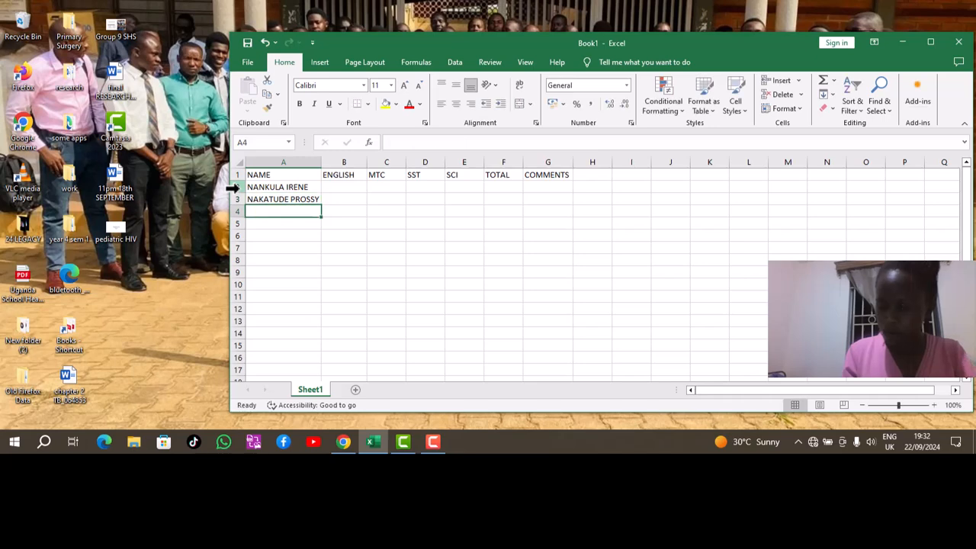
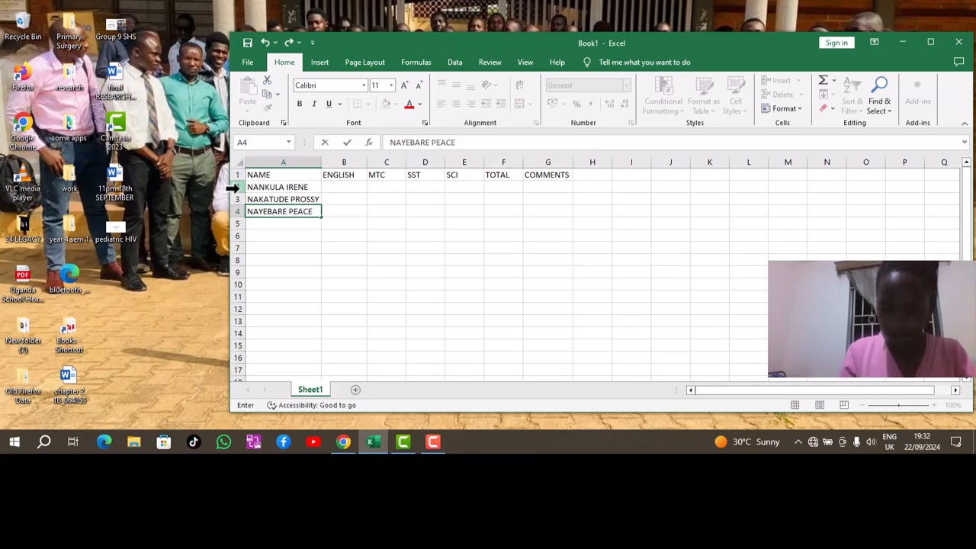
pyautogui.press('Return')
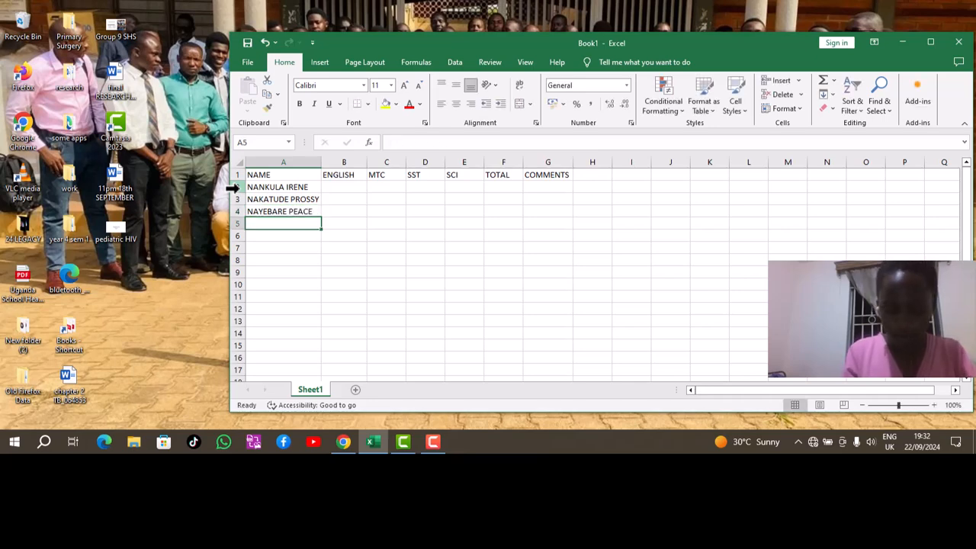
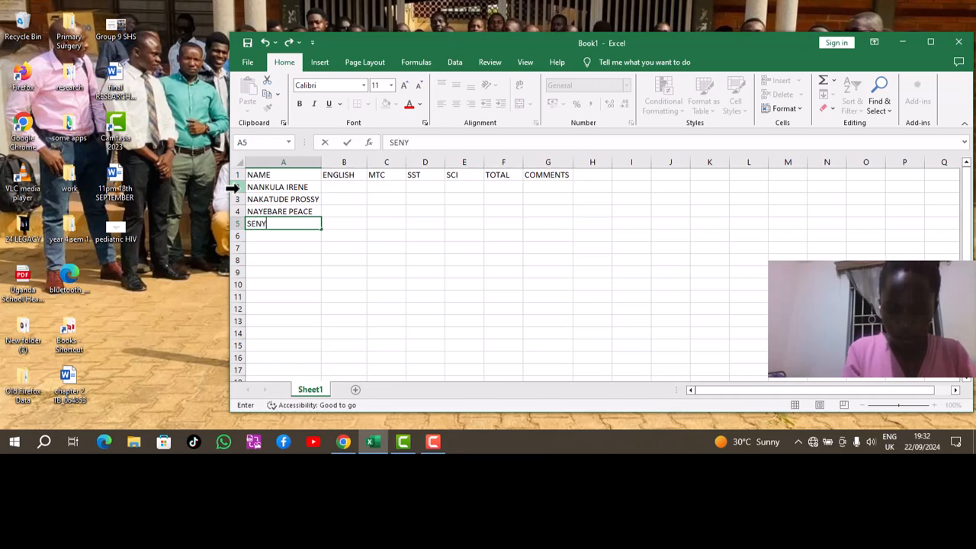
pyautogui.press('Return')
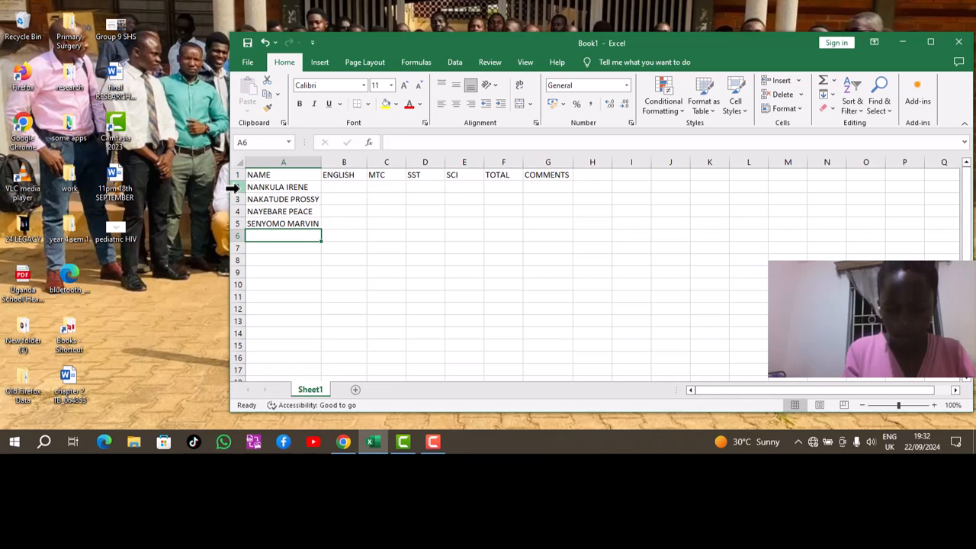
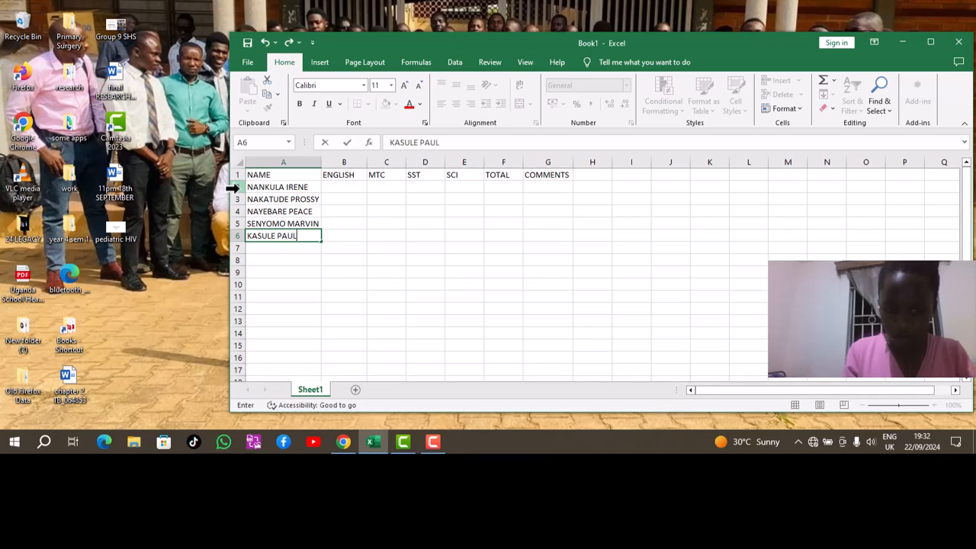
# Enter the ENGLISH marks 80, 56, 69, 70 and 32 into B2 to B6.
pyautogui.click(329, 191)
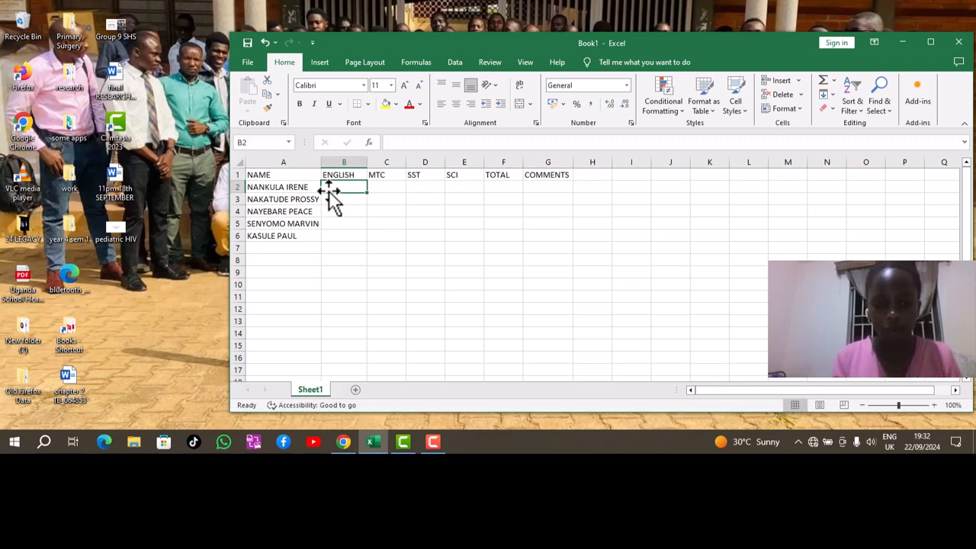
pyautogui.write('8')
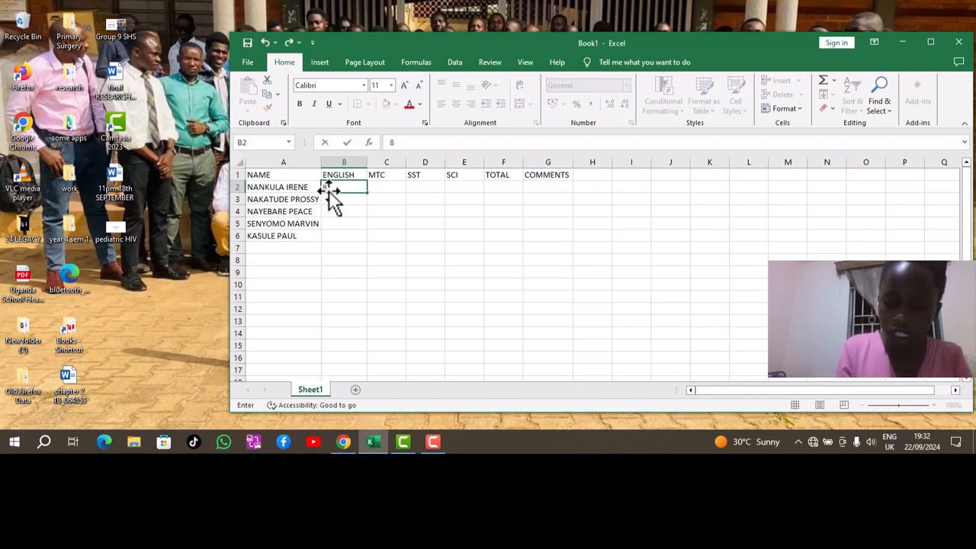
pyautogui.write('0')
pyautogui.press('Return')
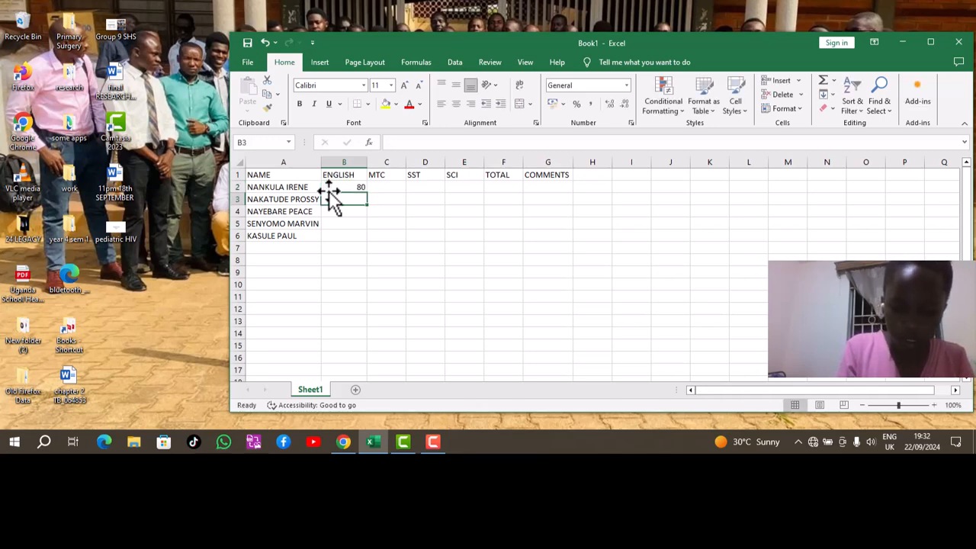
pyautogui.write('56')
pyautogui.press('Return')
pyautogui.write('69')
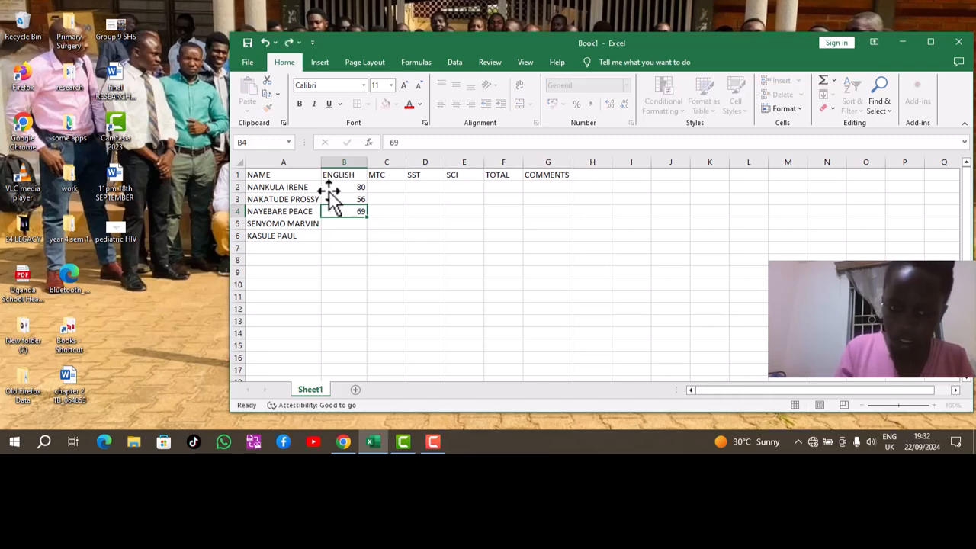
pyautogui.press('Return')
pyautogui.write('70')
pyautogui.press('Return')
pyautogui.write('32')
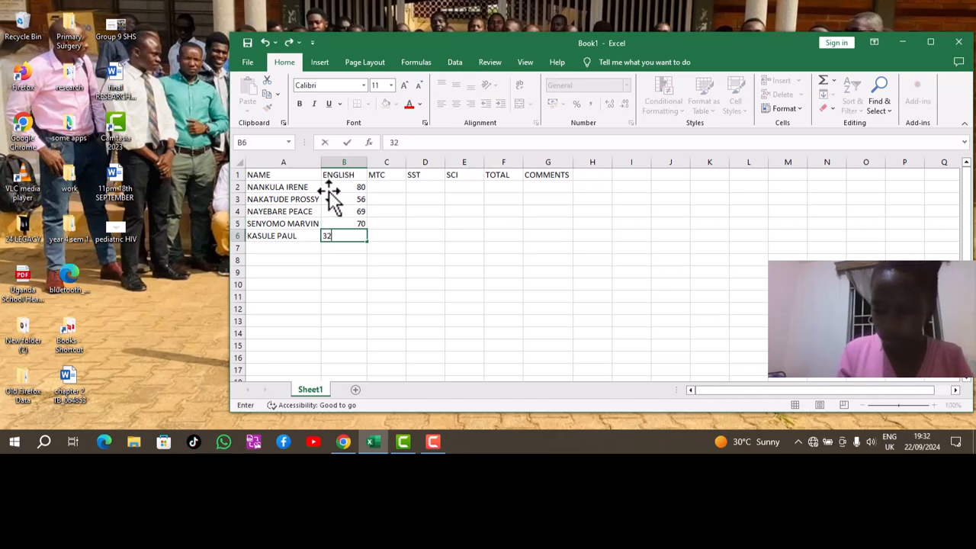
pyautogui.press('Tab')
pyautogui.press('Up')
pyautogui.press('Up')
pyautogui.press('Up')
pyautogui.press('Up')
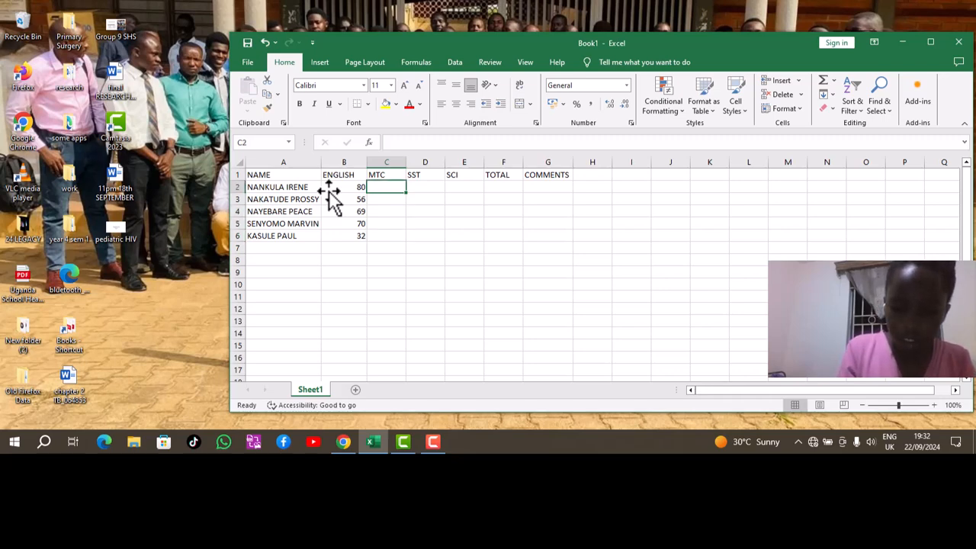
# Enter the MTC marks 78, 45, 70, 56 and 43 into C2 to C6.
pyautogui.write('78')
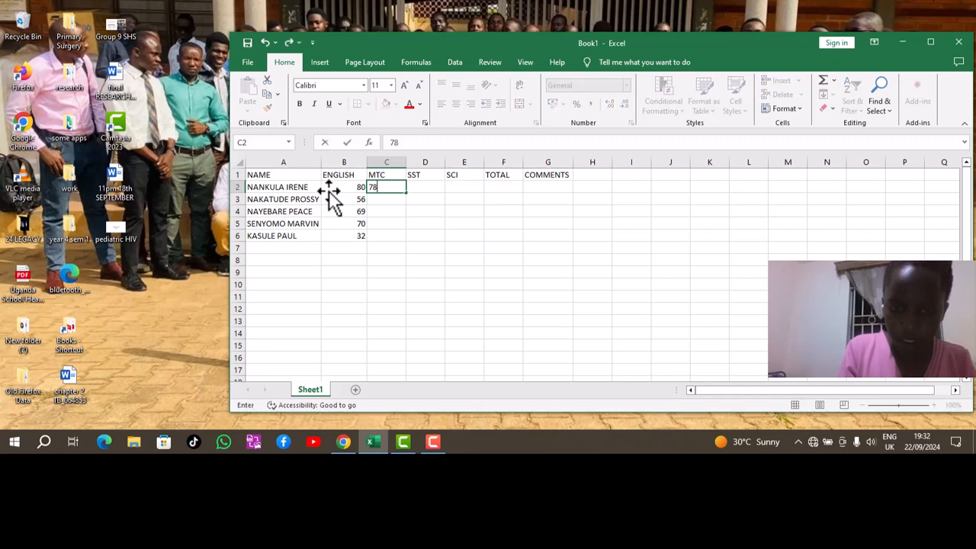
pyautogui.press('Tab')
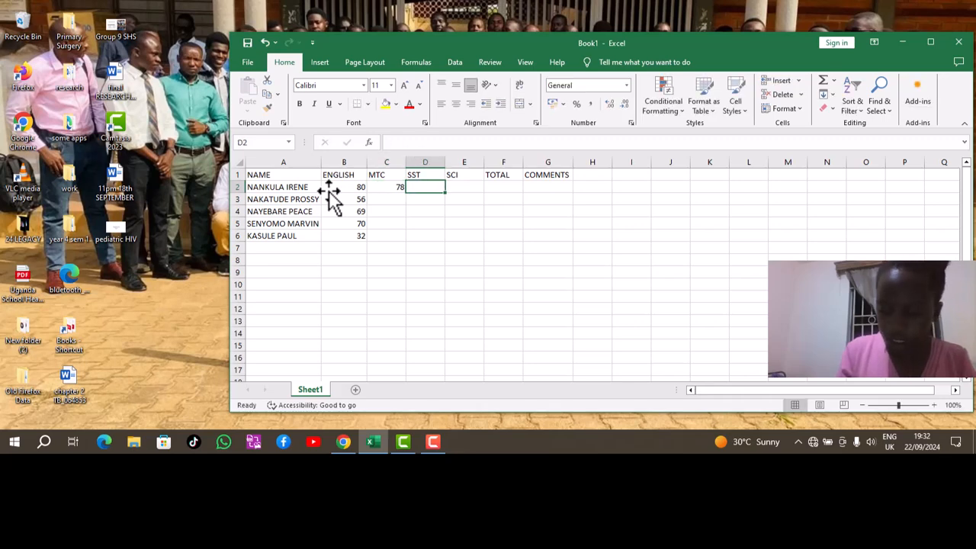
pyautogui.press('Down')
pyautogui.press('Left')
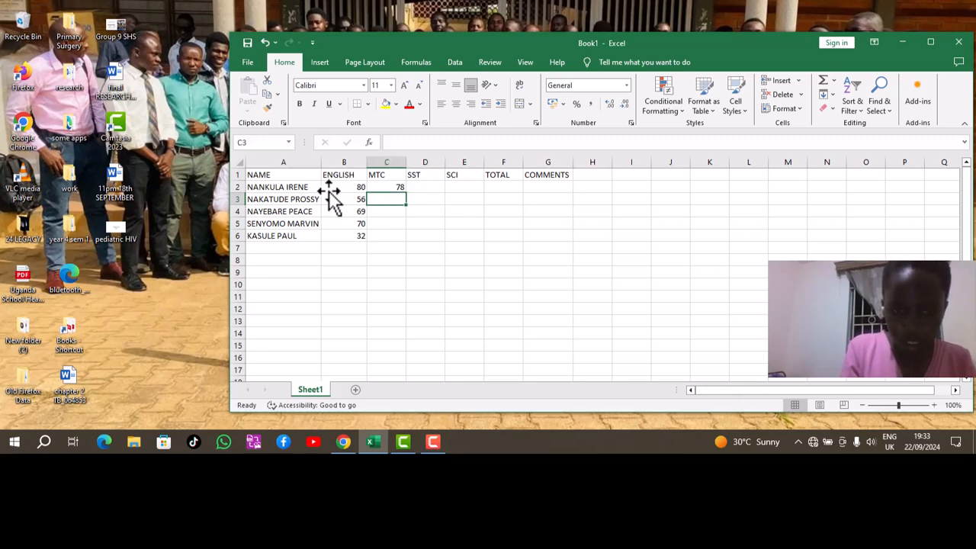
pyautogui.write('45')
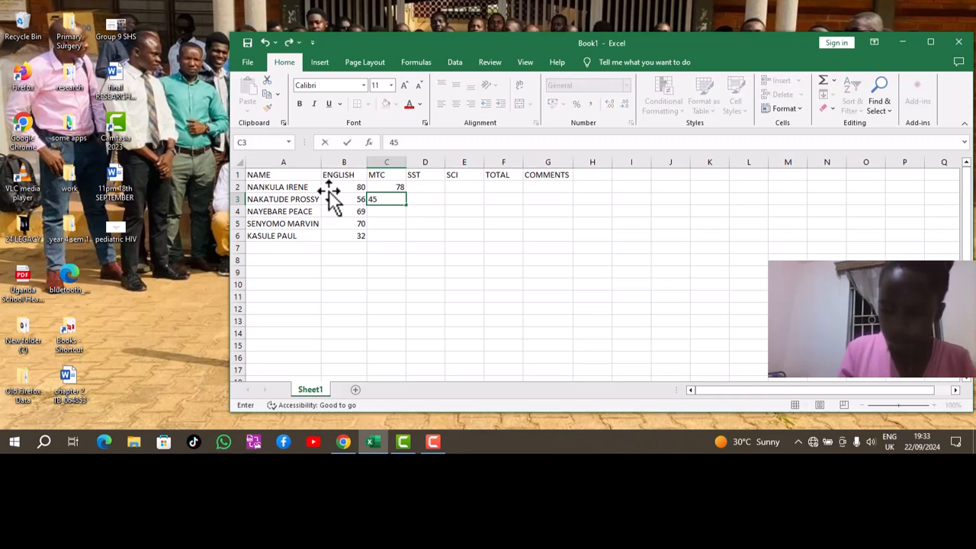
pyautogui.press('Return')
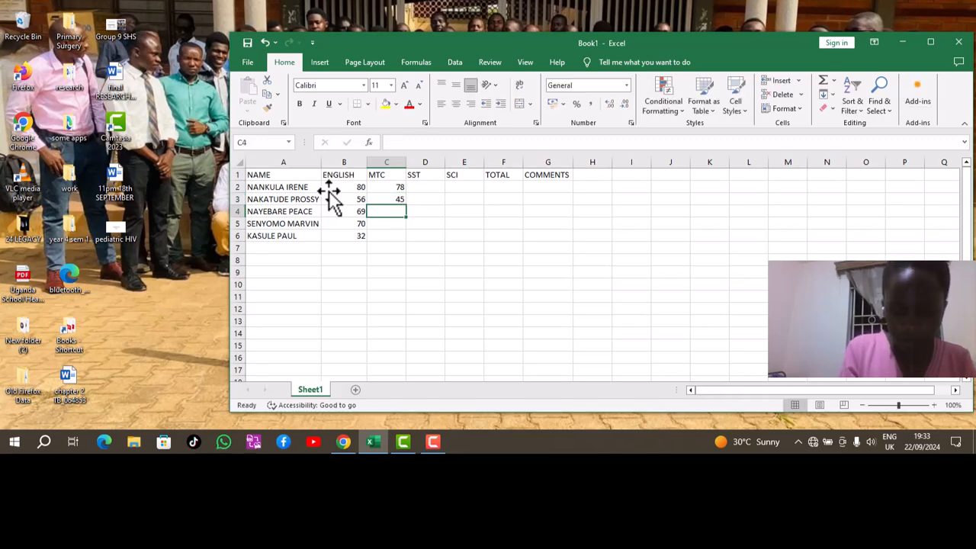
pyautogui.write('70')
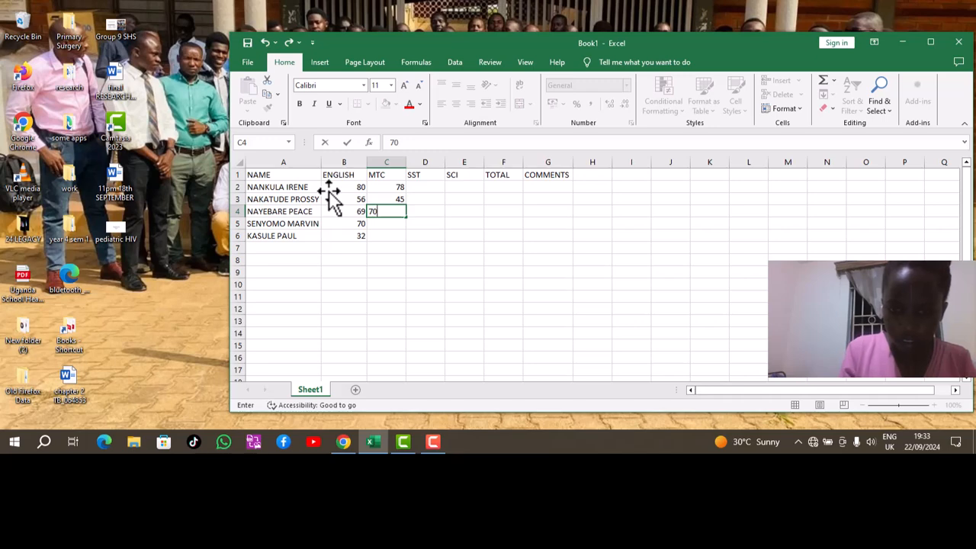
pyautogui.press('Return')
pyautogui.write('56')
pyautogui.press('Return')
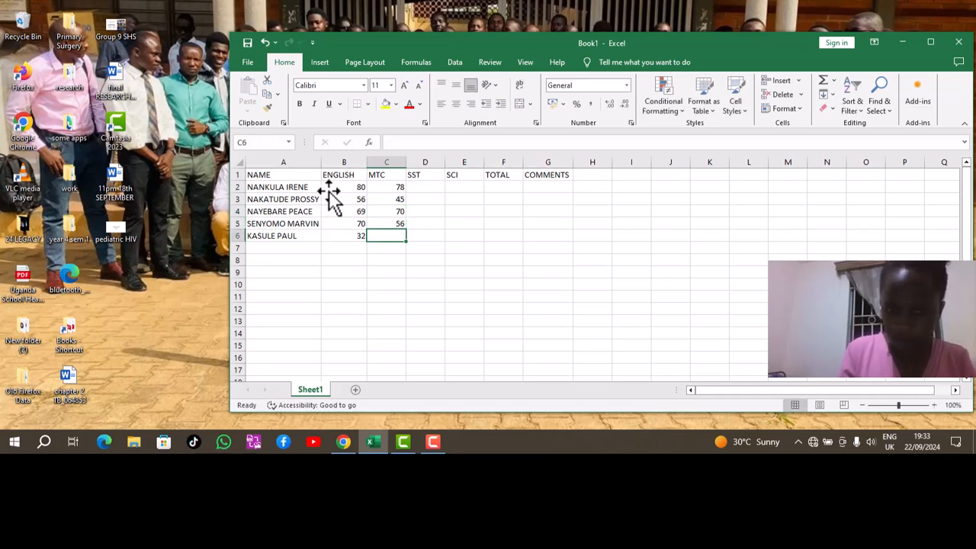
pyautogui.write('43')
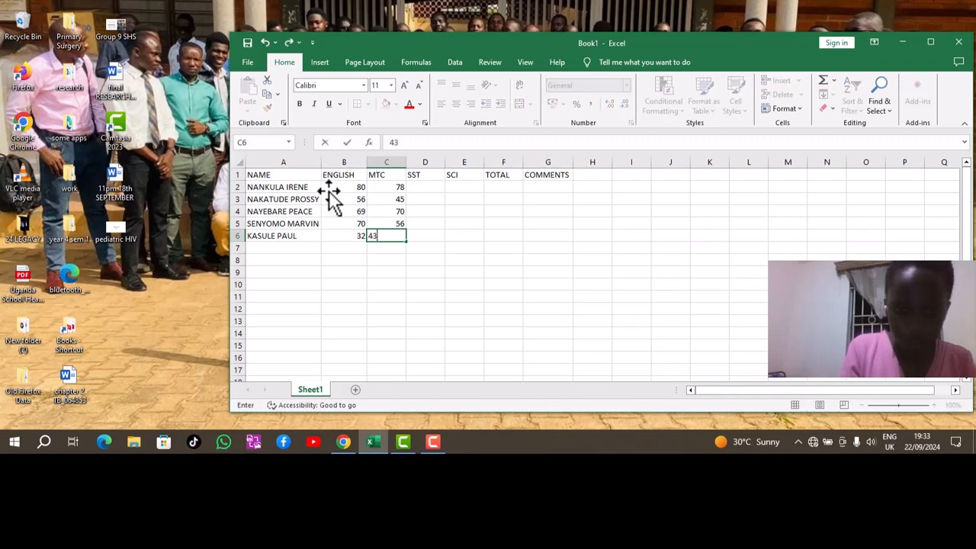
pyautogui.press('Tab')
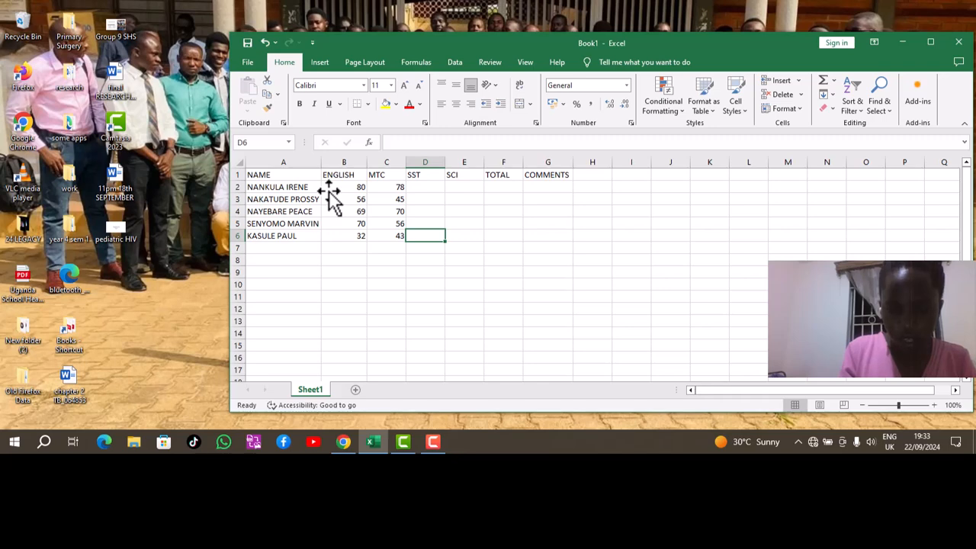
# Fill the SST column from D6 up to D2 with 50, 45, 60, 40 and 64.
pyautogui.write('5')
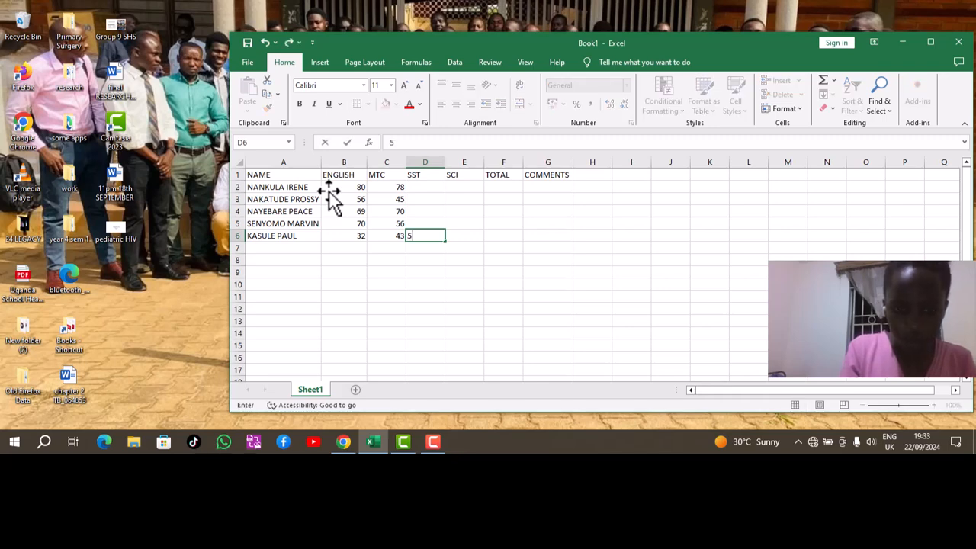
pyautogui.write('0')
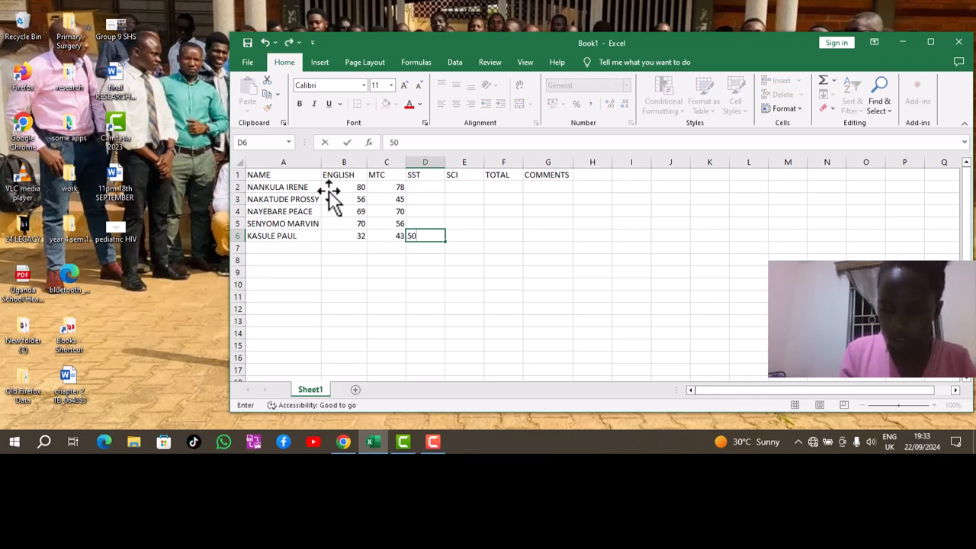
pyautogui.press('Up')
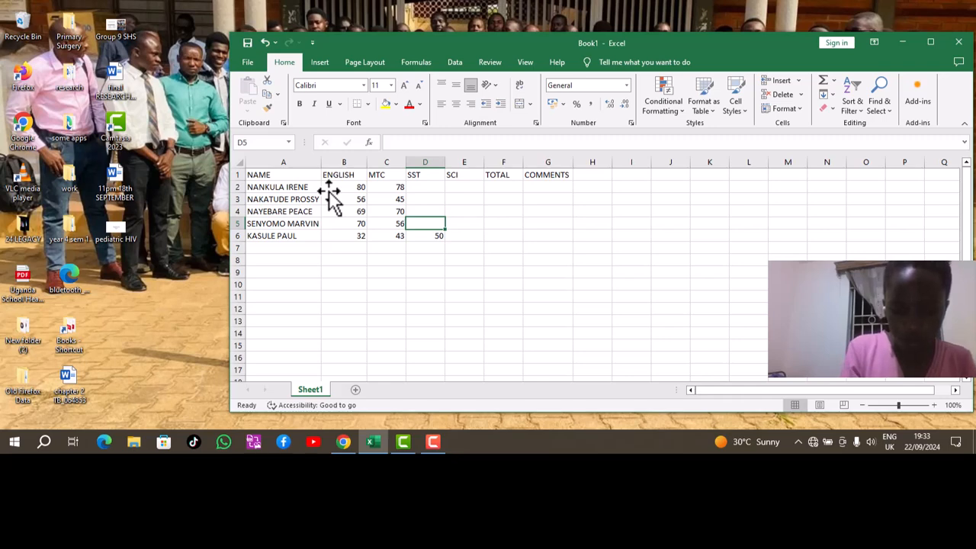
pyautogui.write('45')
pyautogui.press('Up')
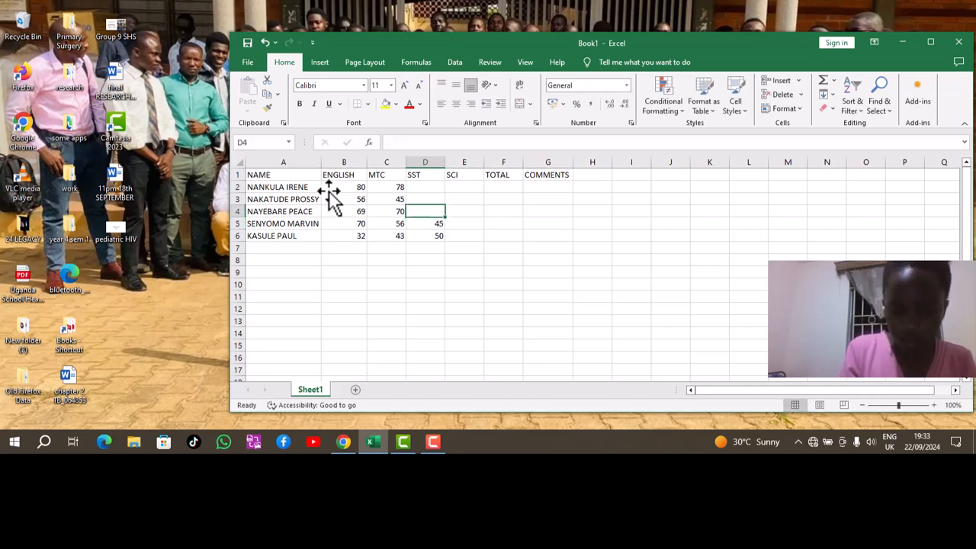
pyautogui.write('60')
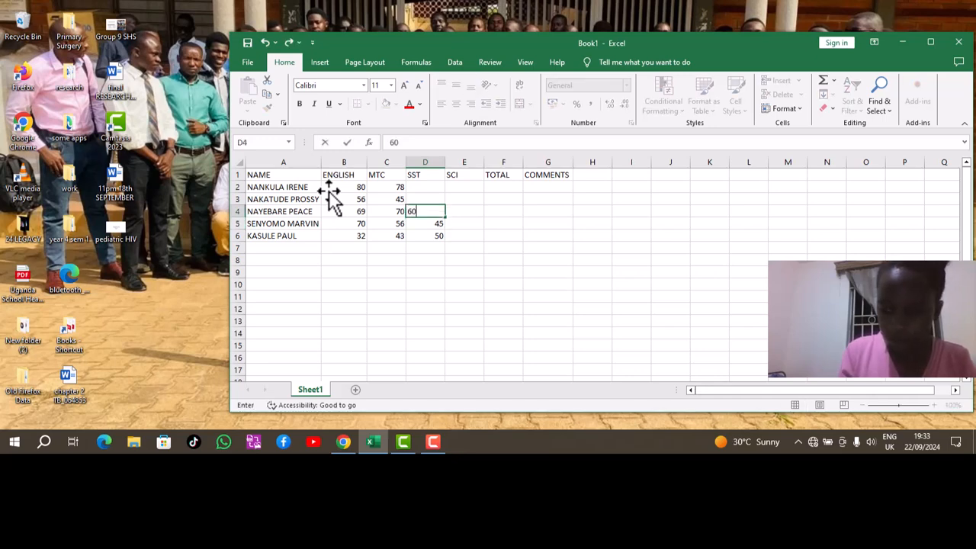
pyautogui.press('Up')
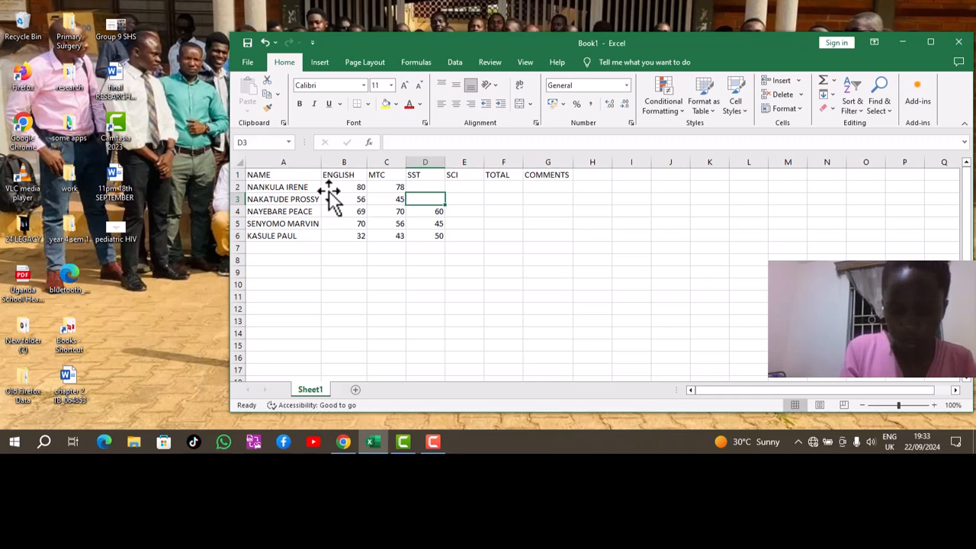
pyautogui.write('40')
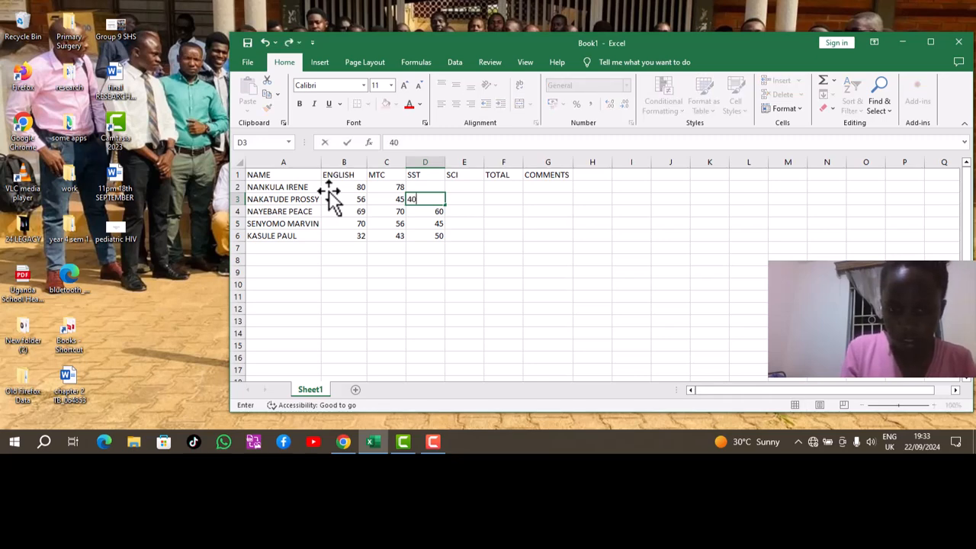
pyautogui.press('Up')
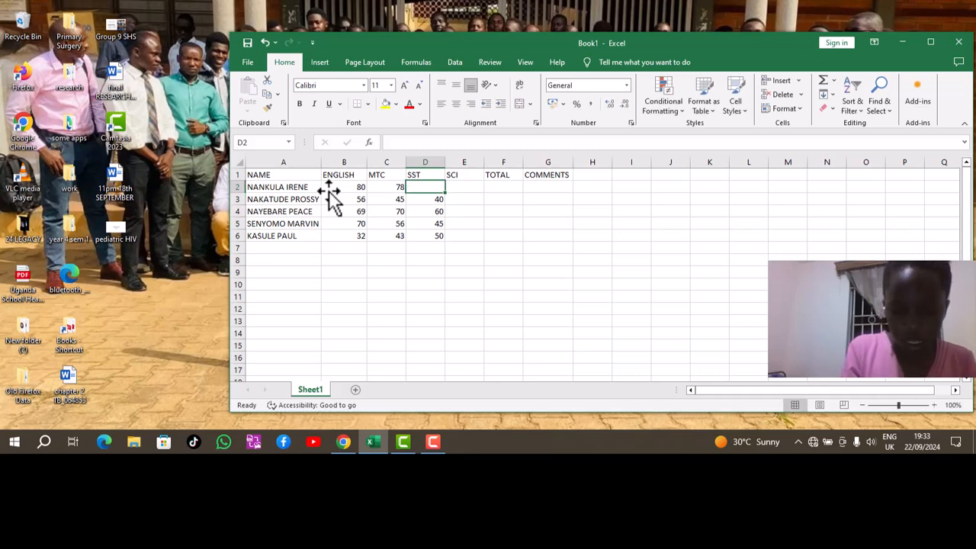
pyautogui.write('64')
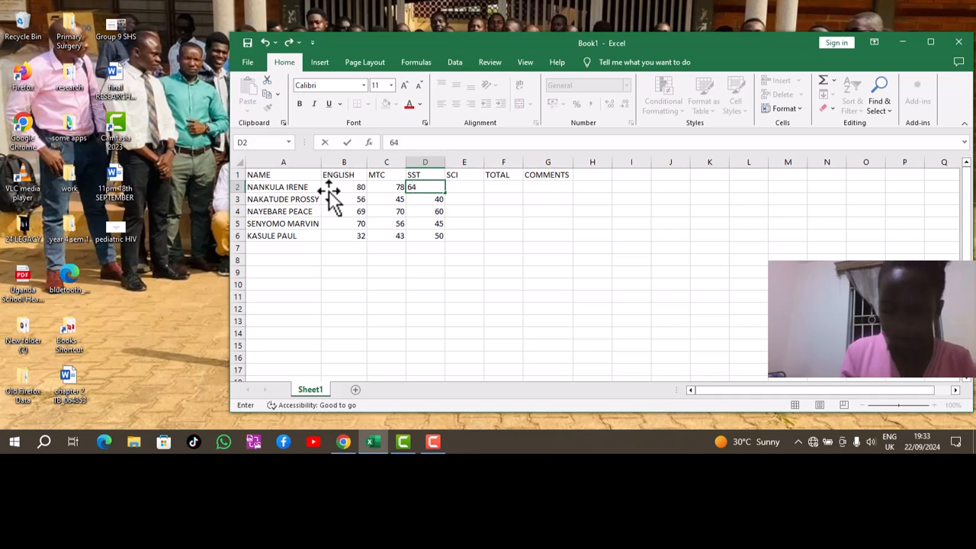
pyautogui.press('Right')
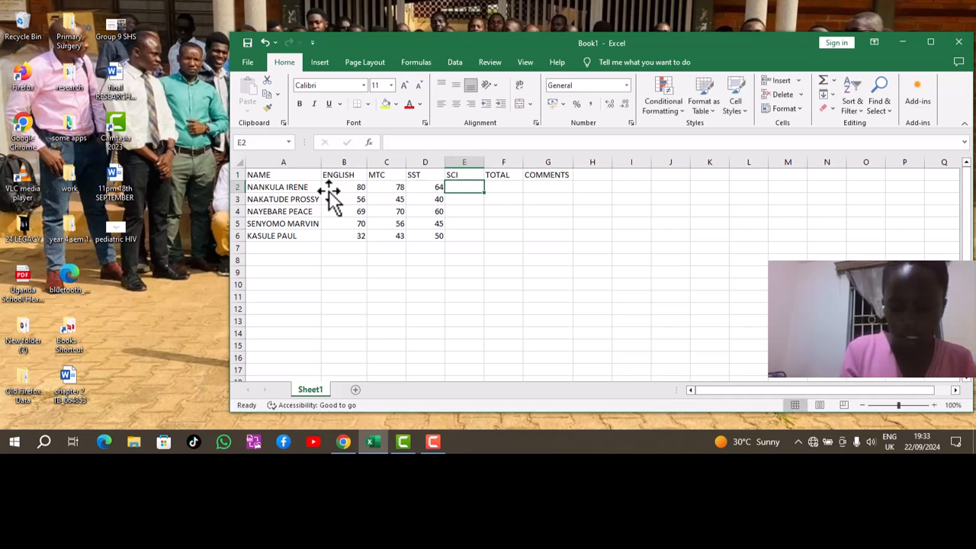
# Enter the SCI marks 80, 55, 55, 50 and 40 into E2 to E6.
pyautogui.write('80')
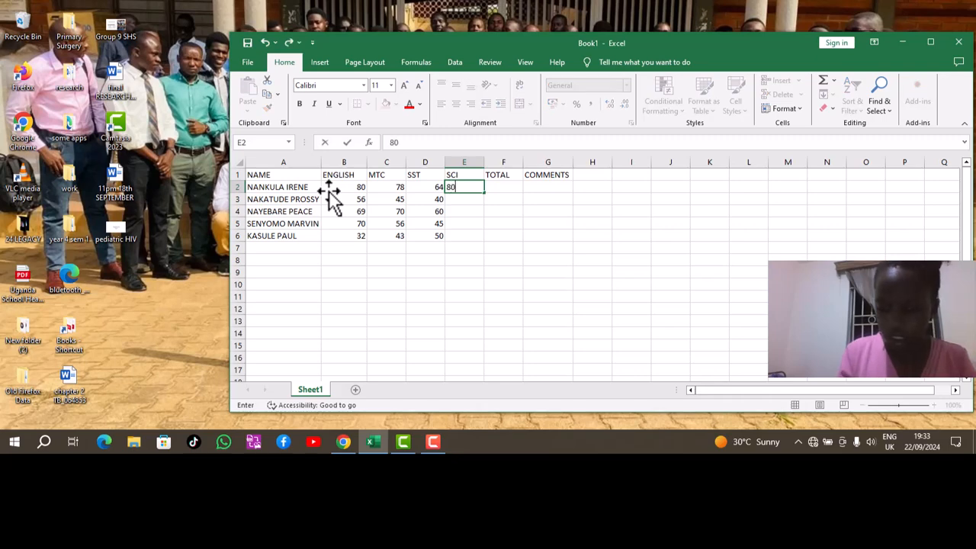
pyautogui.press('Return')
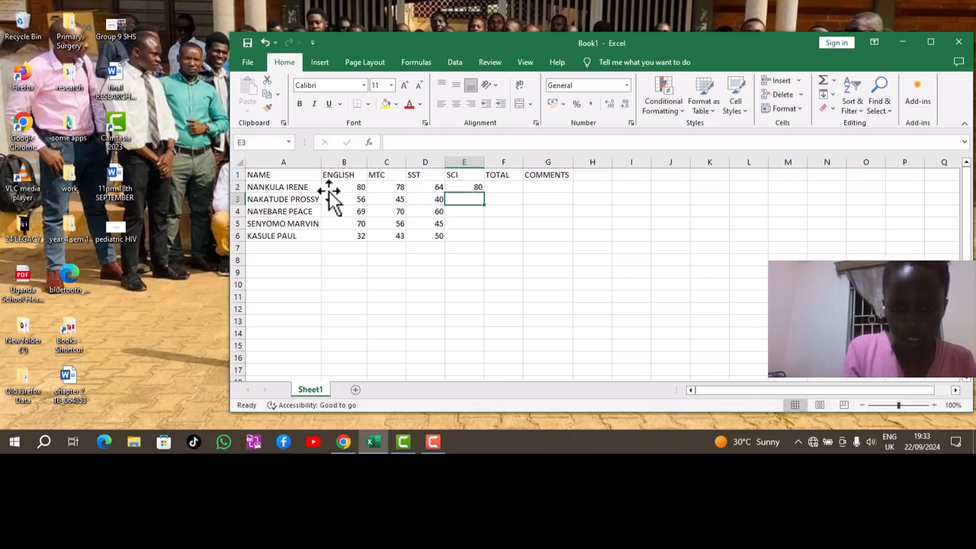
pyautogui.write('55')
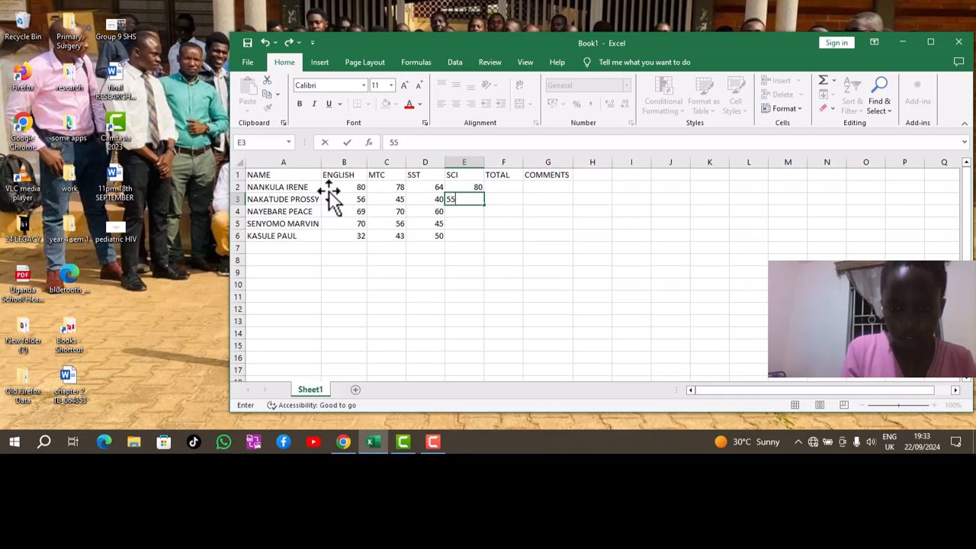
pyautogui.press('Return')
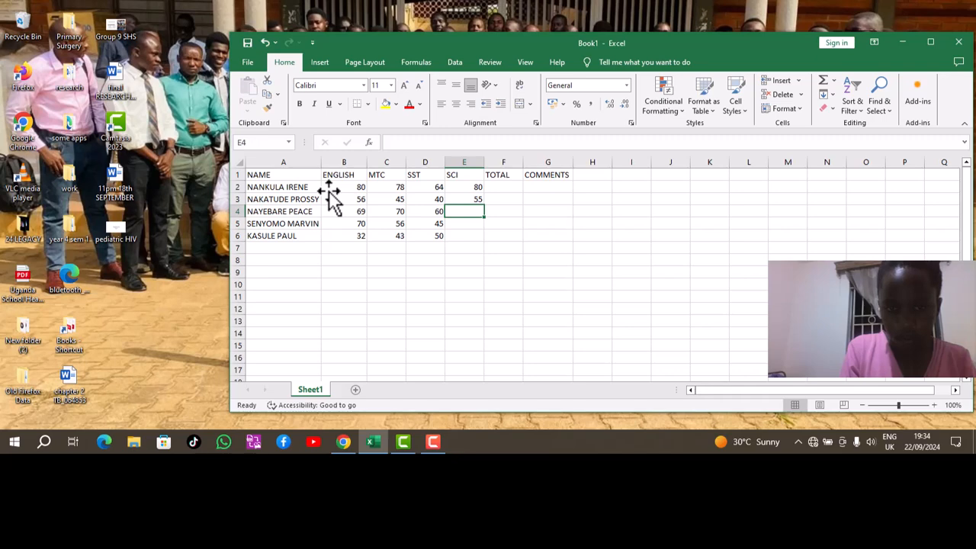
pyautogui.write('55')
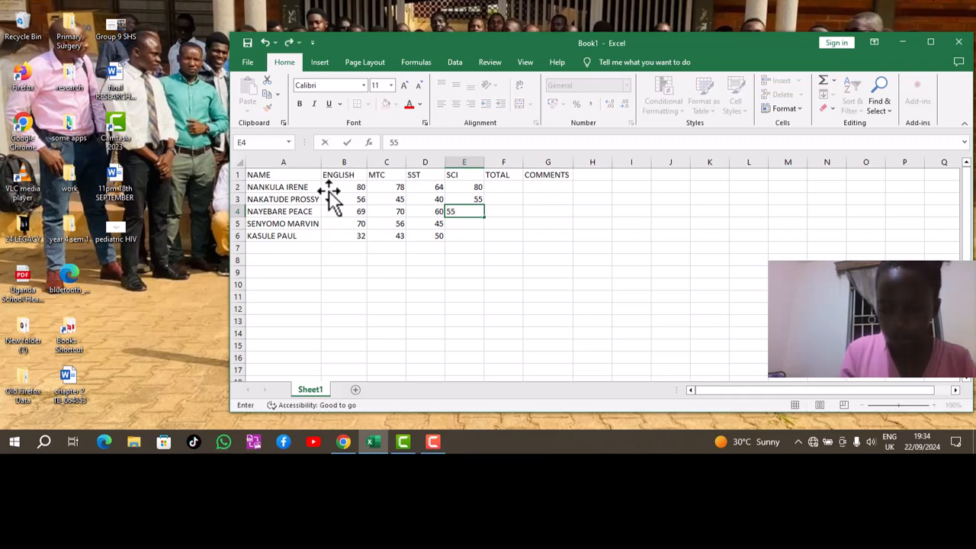
pyautogui.press('Return')
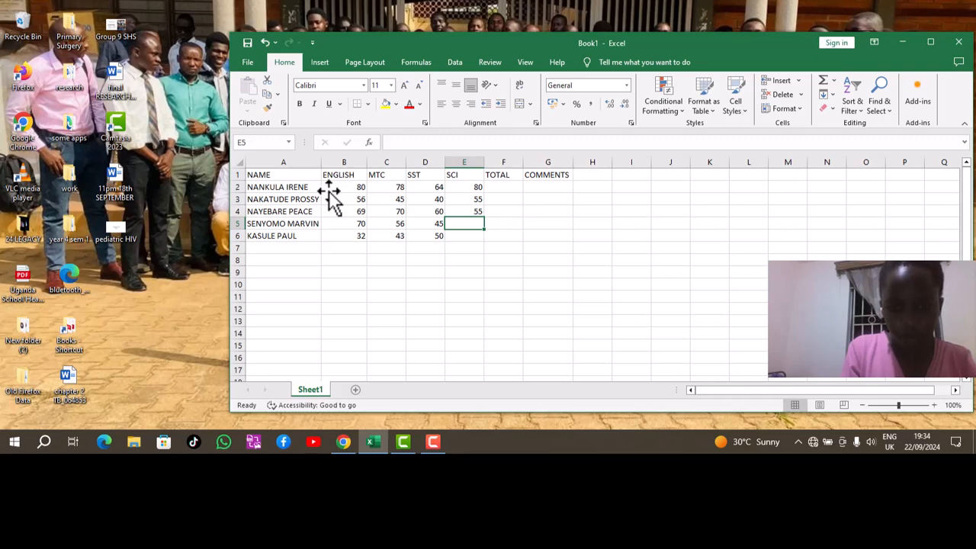
pyautogui.write('50')
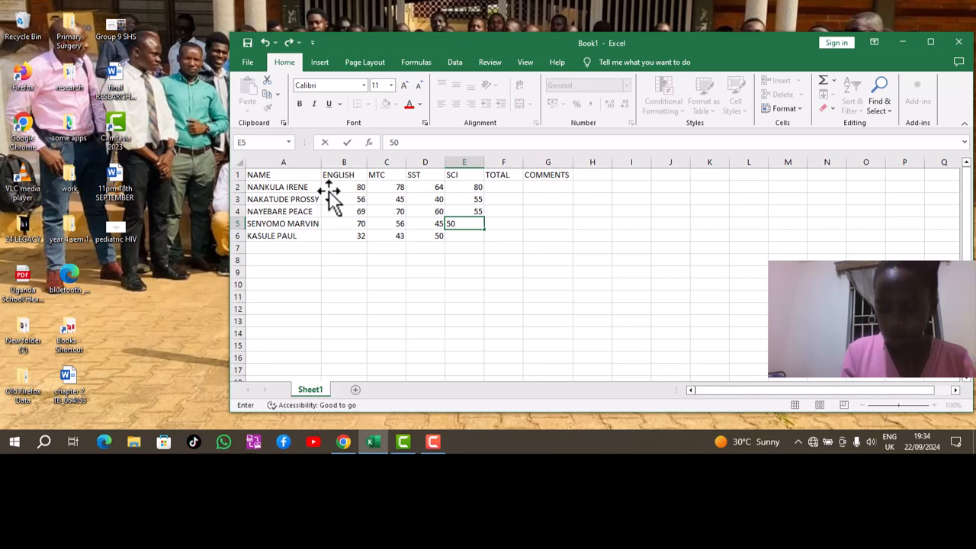
pyautogui.press('Return')
pyautogui.write('4')
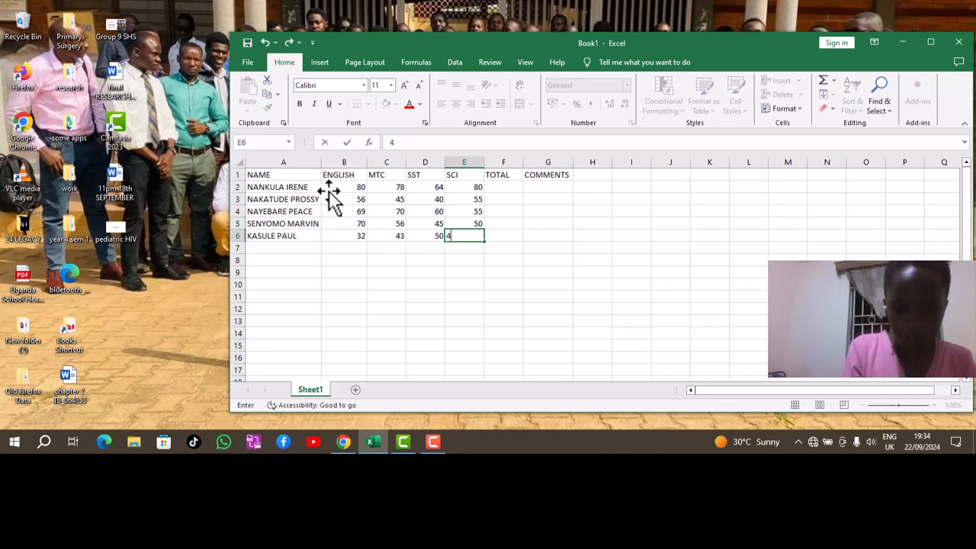
pyautogui.write('0')
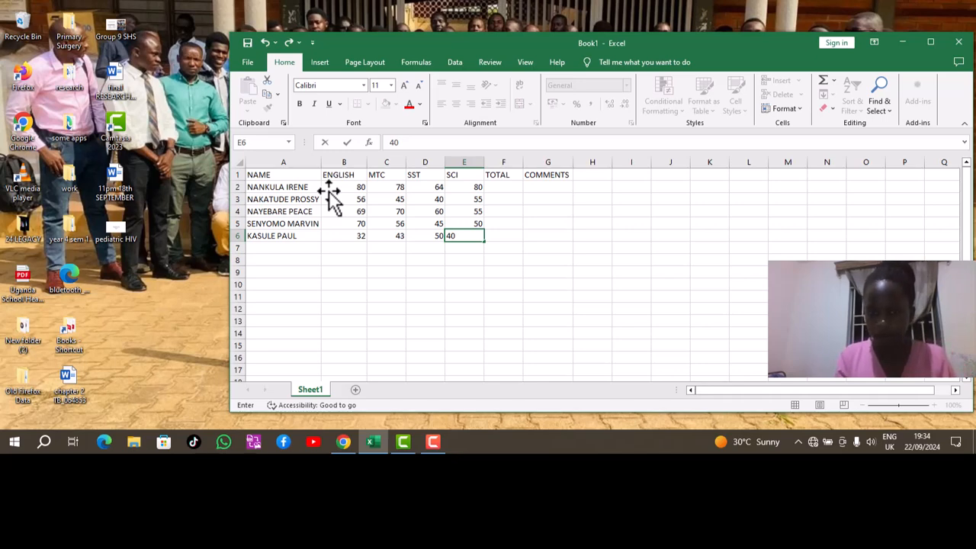
pyautogui.press('Tab')
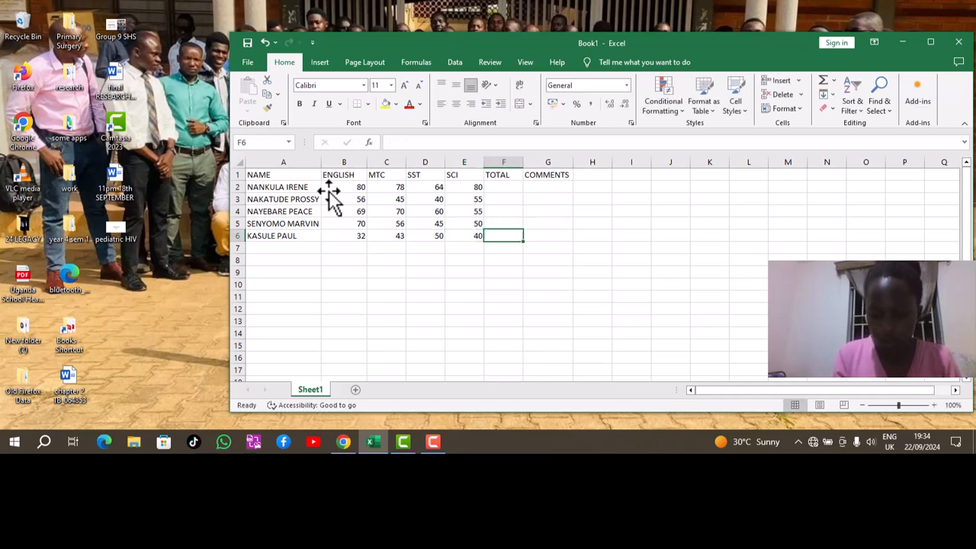
# Start a total formula in F2 with =( referencing the B2 and C2 marks.
pyautogui.press('Up')
pyautogui.press('Up')
pyautogui.press('Up')
pyautogui.press('Up')
pyautogui.press('Up')
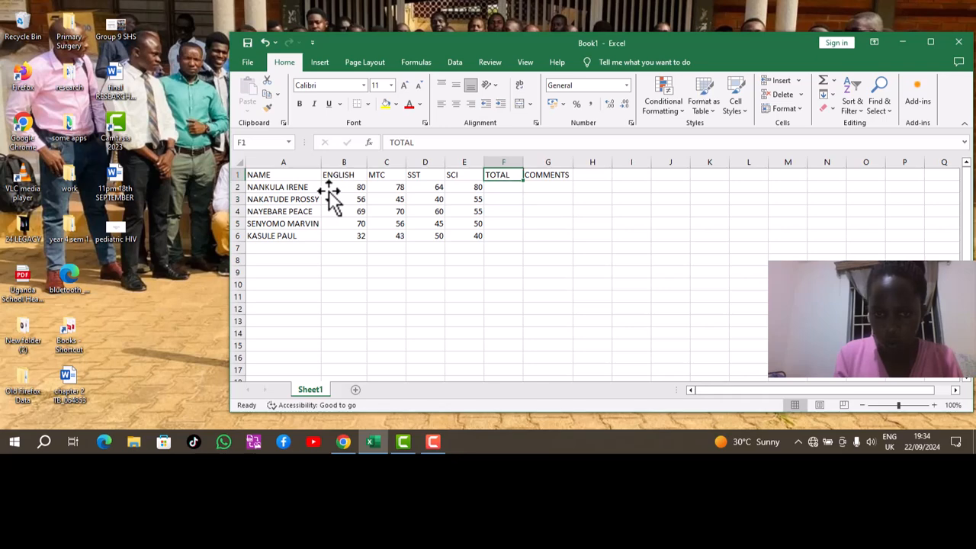
pyautogui.press('Down')
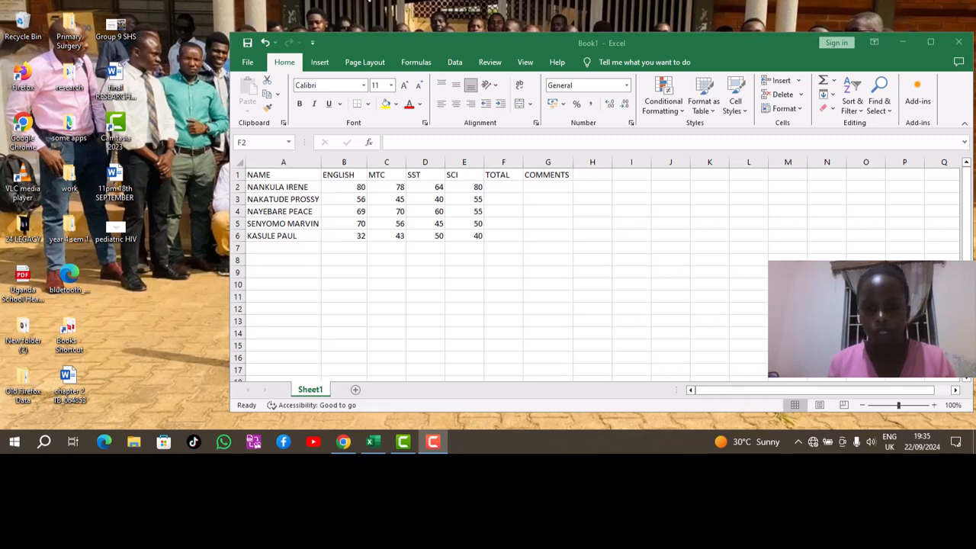
pyautogui.click(491, 188)
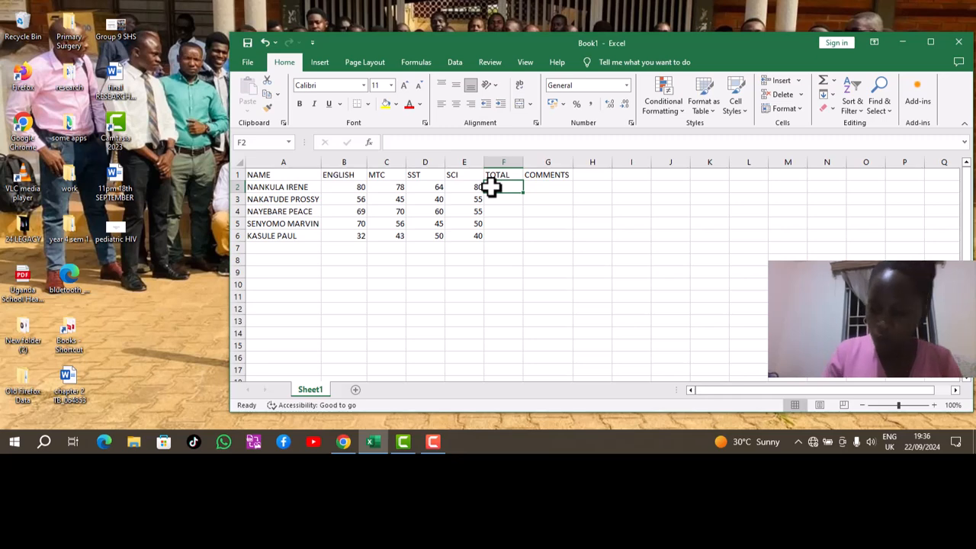
pyautogui.write('=')
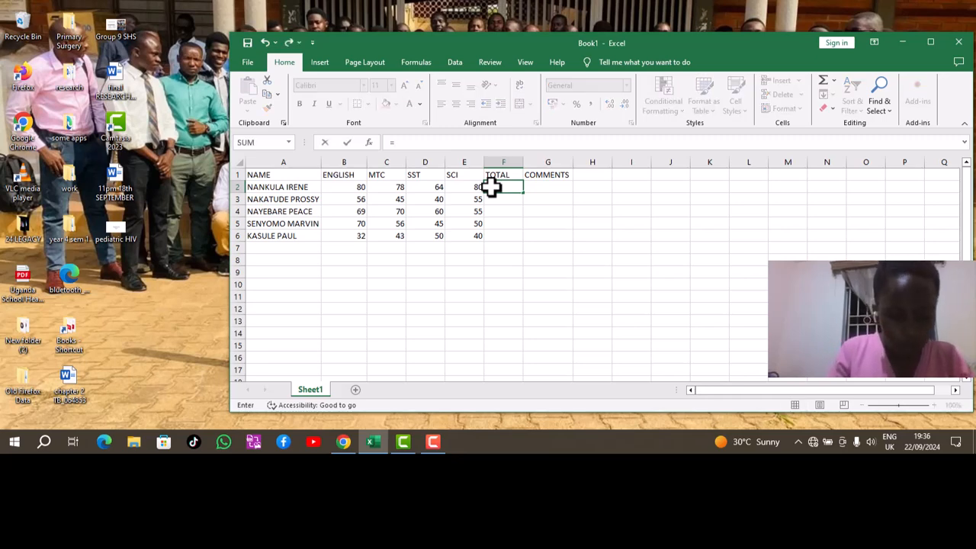
pyautogui.write('(')
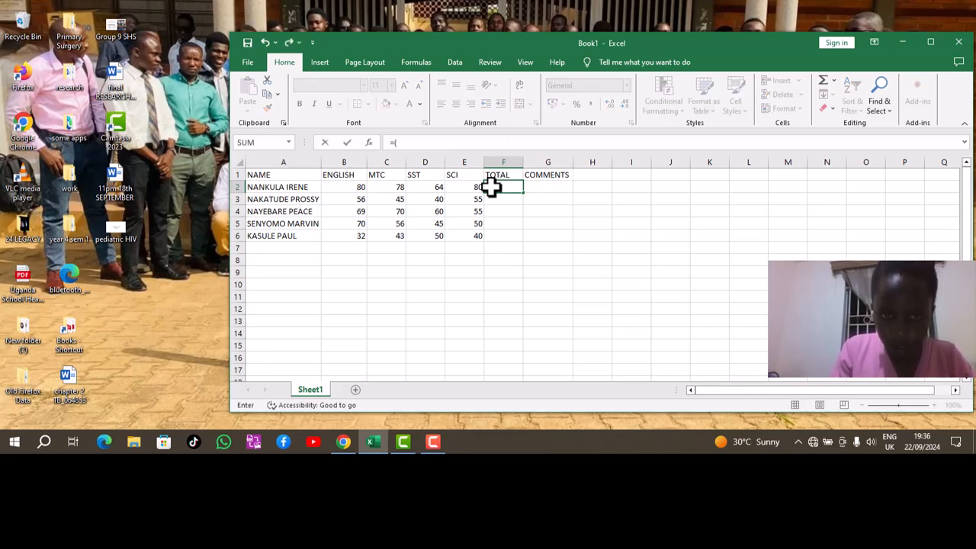
pyautogui.click(356, 189)
pyautogui.moveTo(366, 190); pyautogui.dragTo(397, 192)
pyautogui.press('Return')
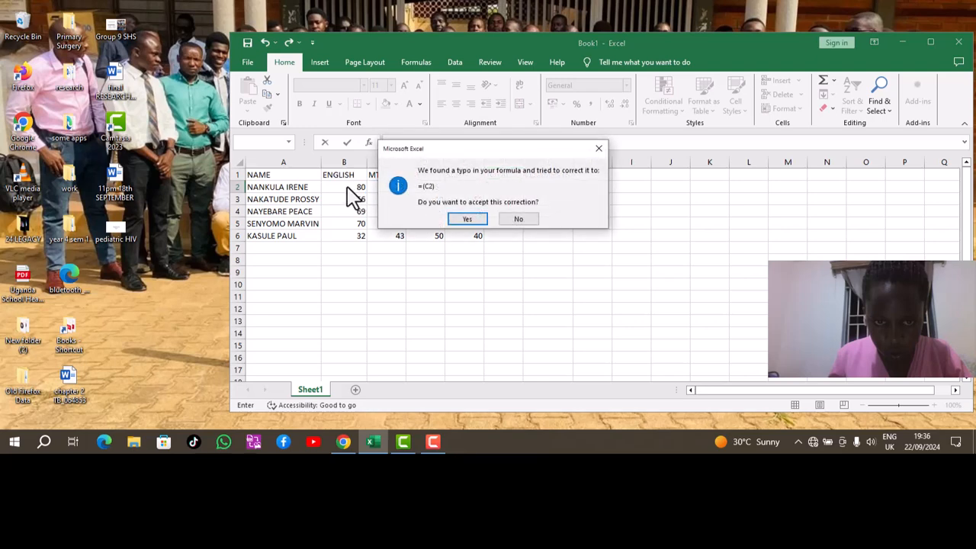
# Dismiss the correction prompt and enter =B2:E2 in F2, which returns #VALUE!
pyautogui.click(599, 149)
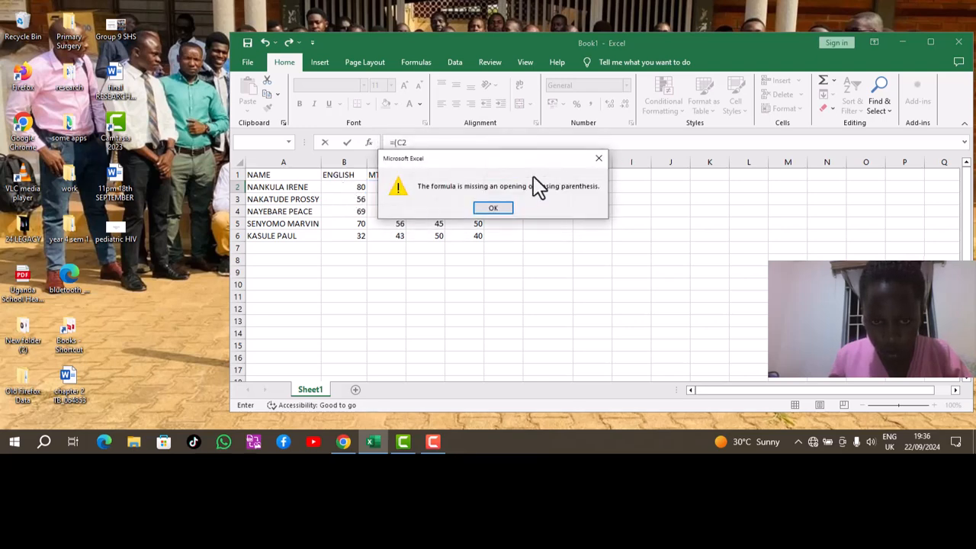
pyautogui.click(600, 159)
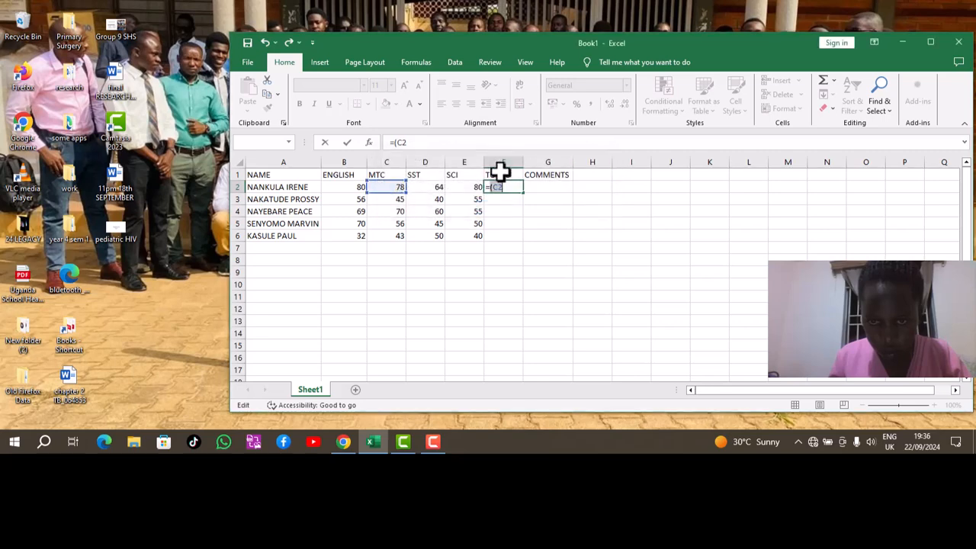
pyautogui.click(341, 188)
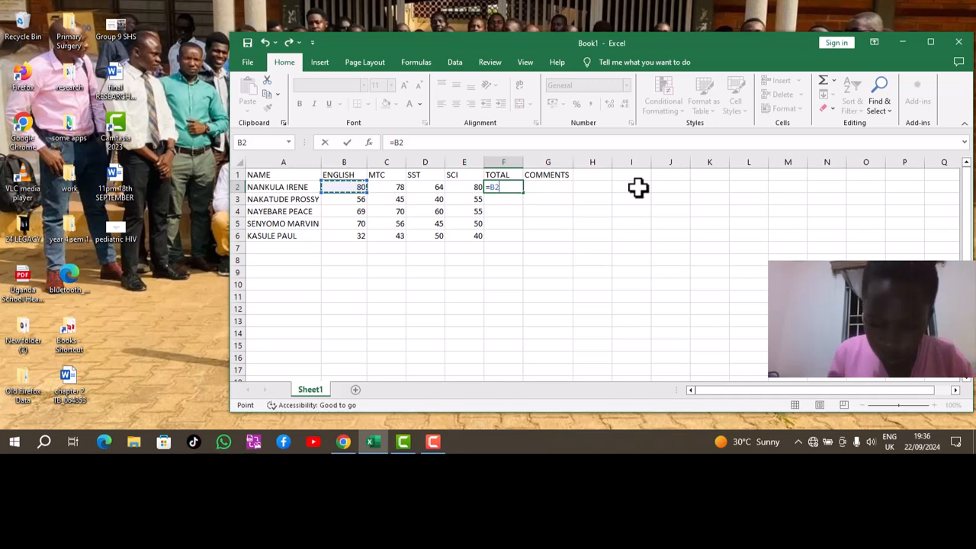
pyautogui.press('F8')
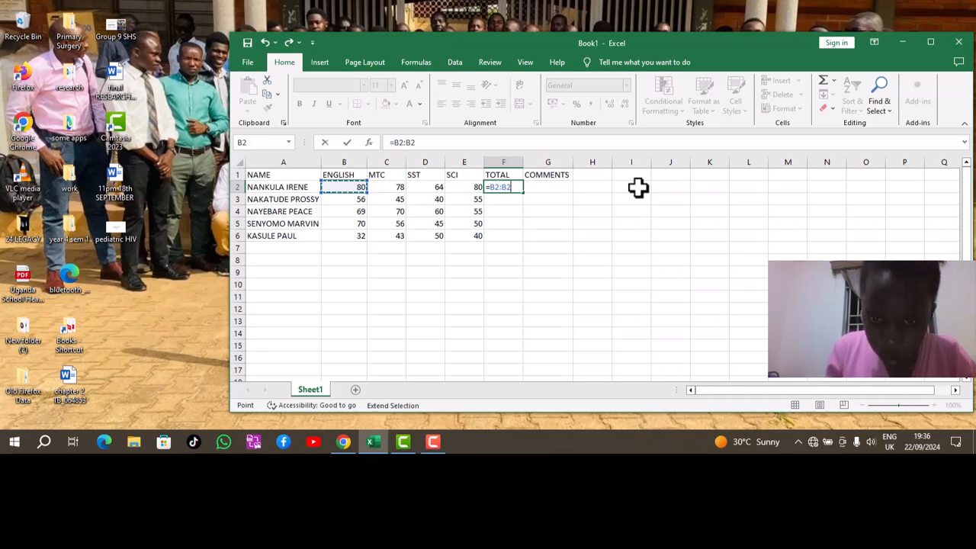
pyautogui.press('BackSpace')
pyautogui.press('BackSpace')
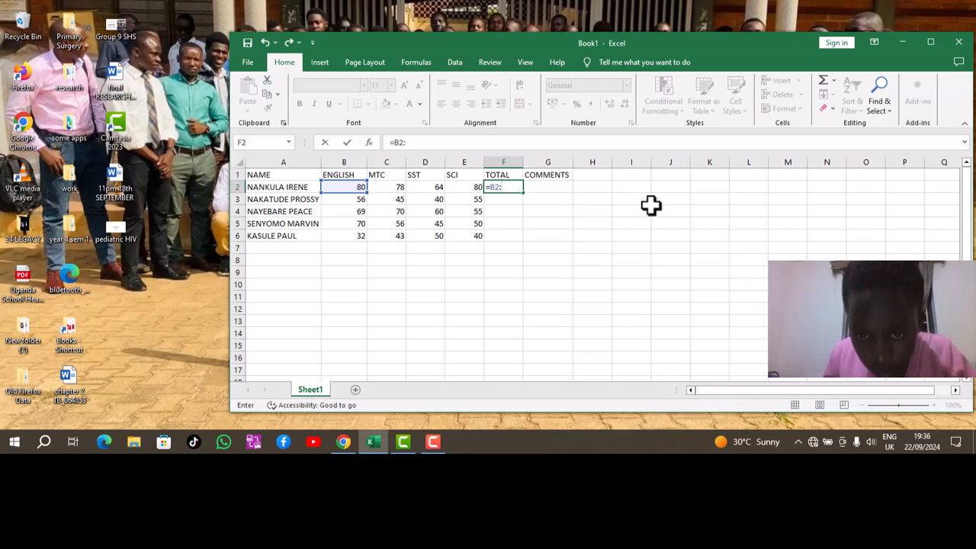
pyautogui.click(475, 187)
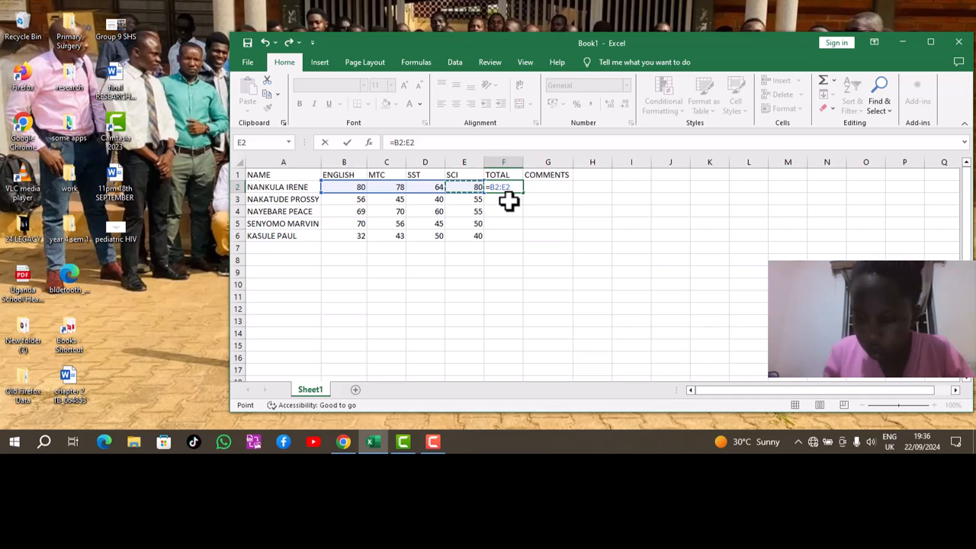
pyautogui.press('Return')
# Clear F2 by moving empty F3 over it, then start the formula =B2=.
pyautogui.moveTo(503, 193); pyautogui.dragTo(509, 188)
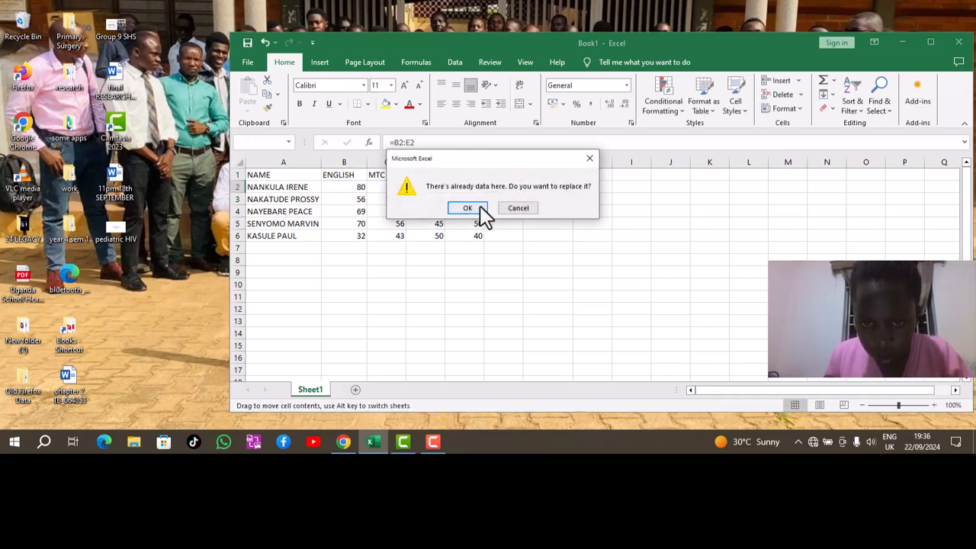
pyautogui.click(481, 208)
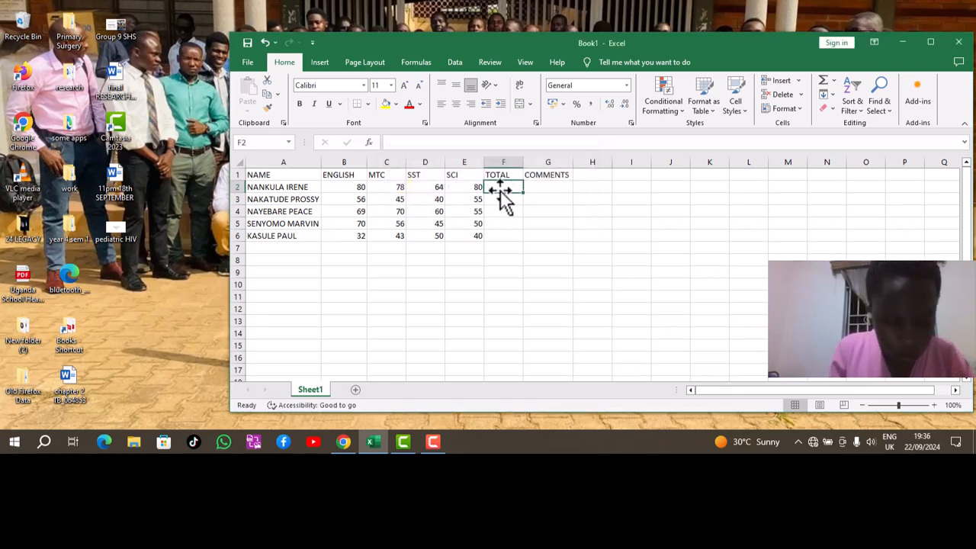
pyautogui.write('=')
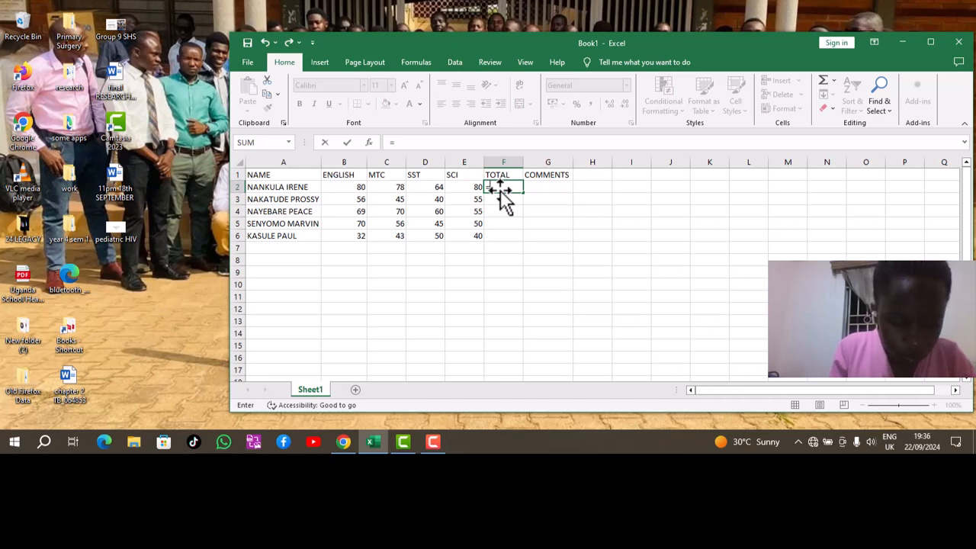
pyautogui.write('B')
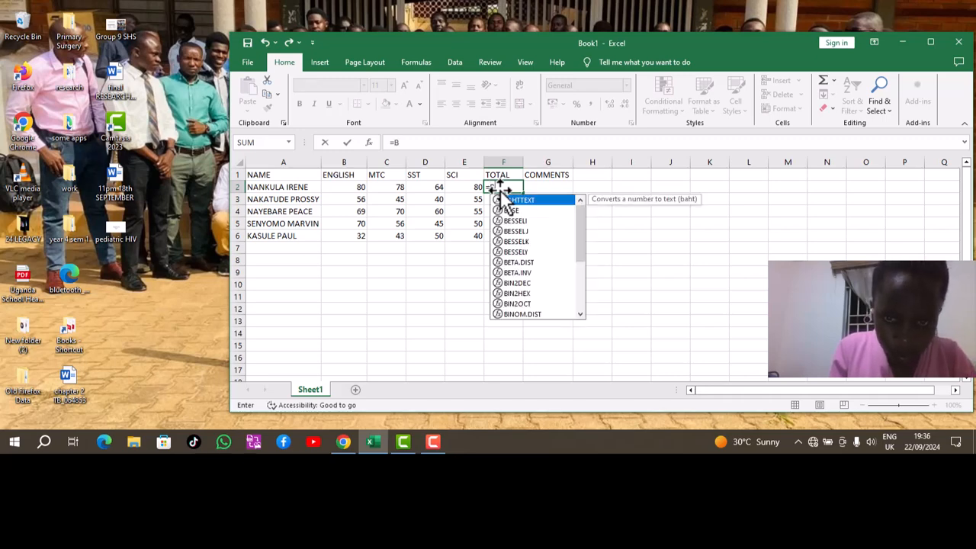
pyautogui.write('2')
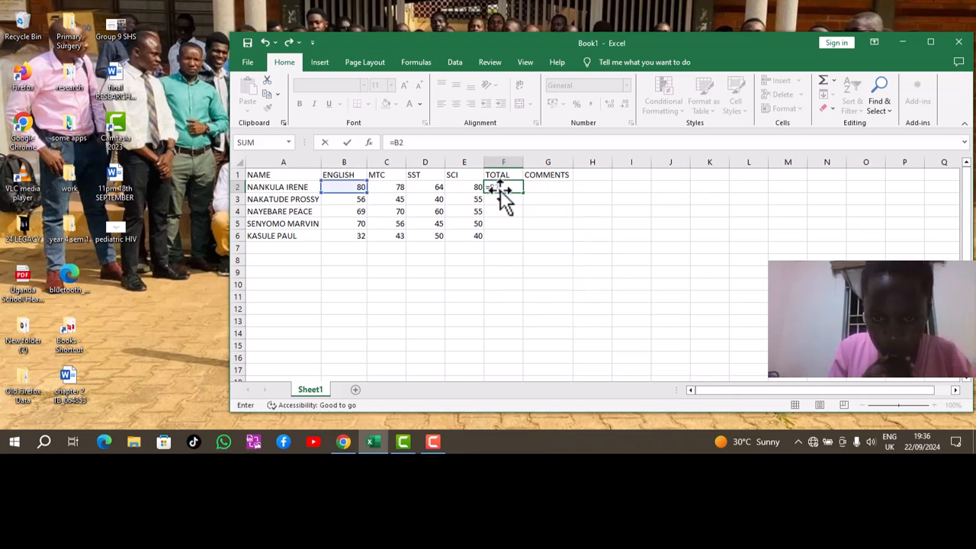
pyautogui.write('=')
# Correct the F2 formula to =B2+C2+D2=E2 and enter it, returning FALSE.
pyautogui.press('BackSpace')
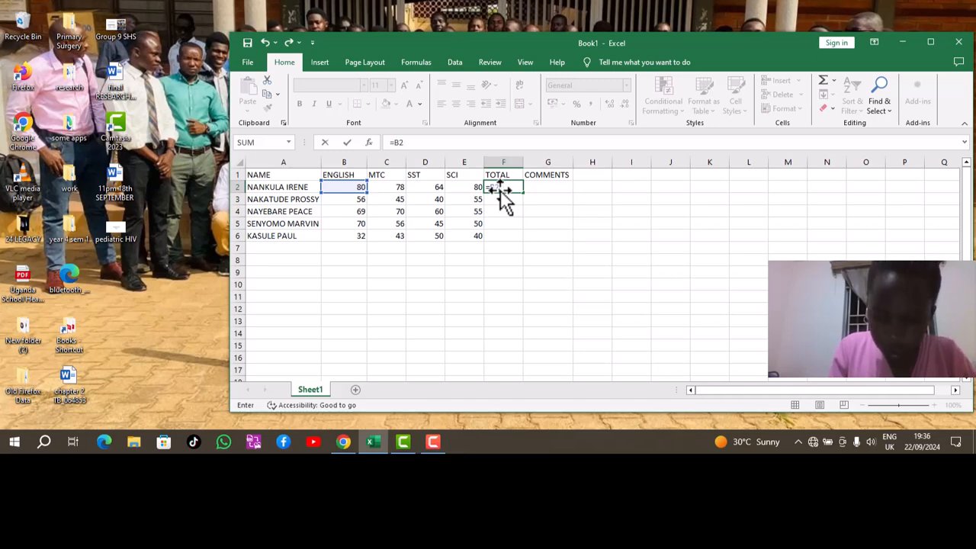
pyautogui.write('+')
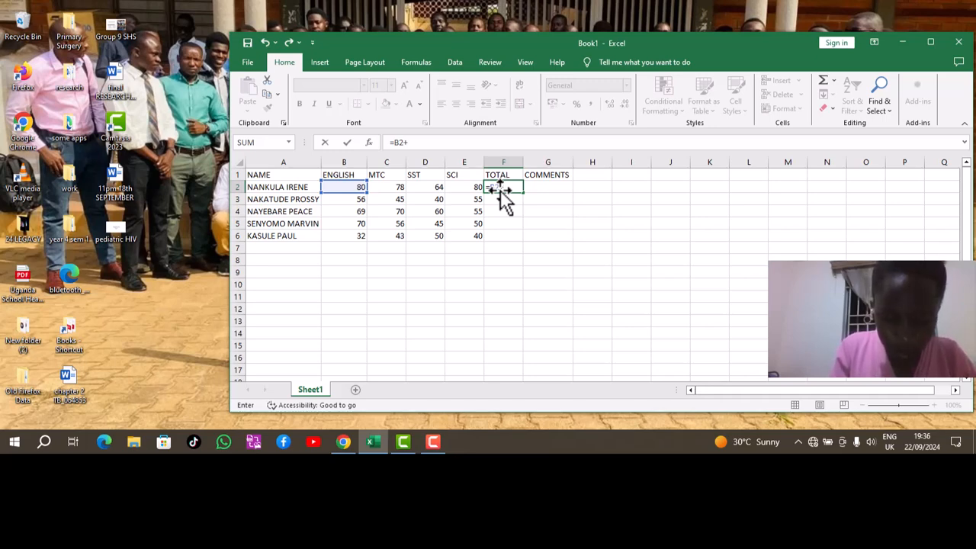
pyautogui.write('C2')
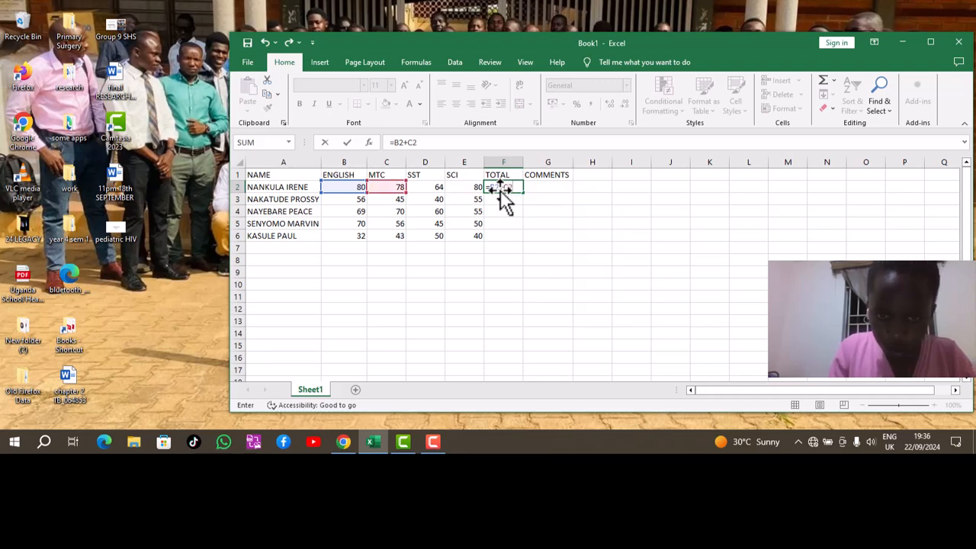
pyautogui.write('+')
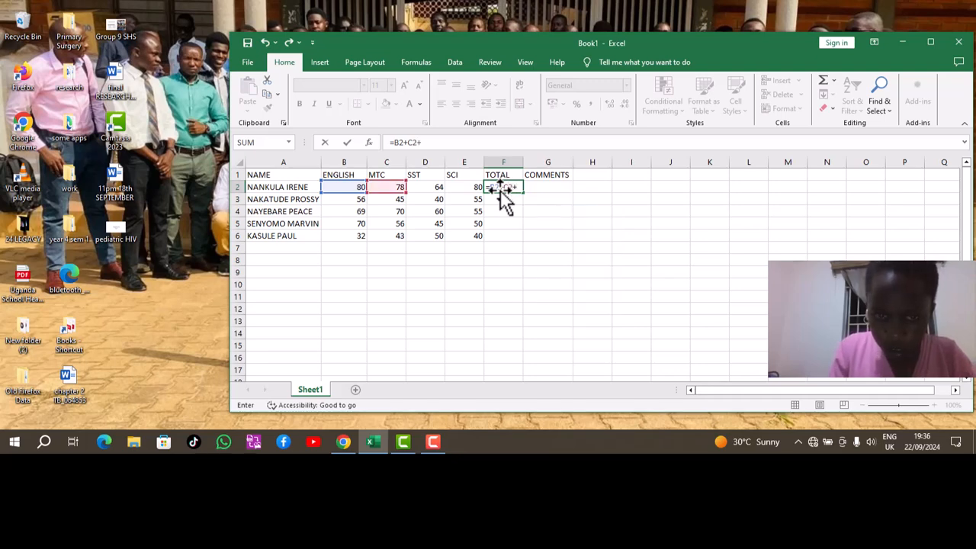
pyautogui.write('D')
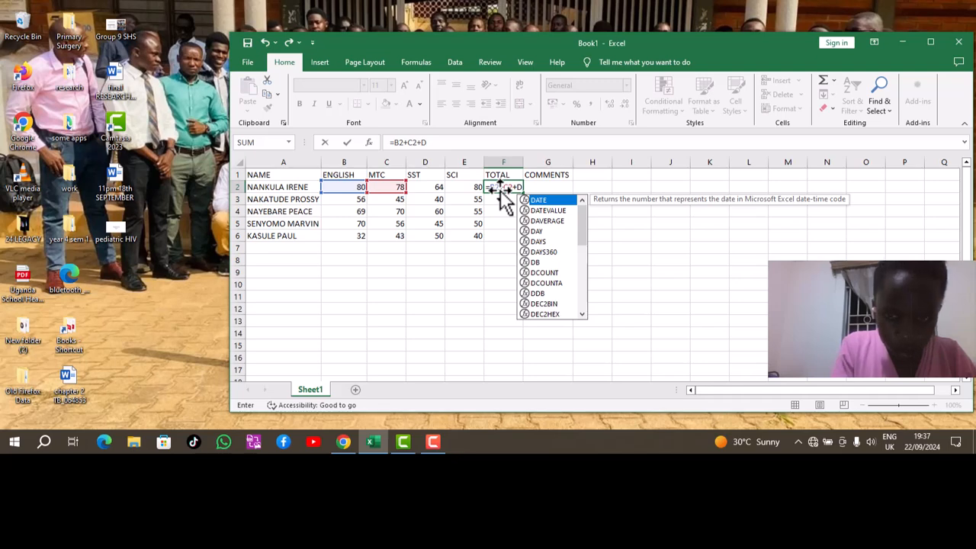
pyautogui.write('2')
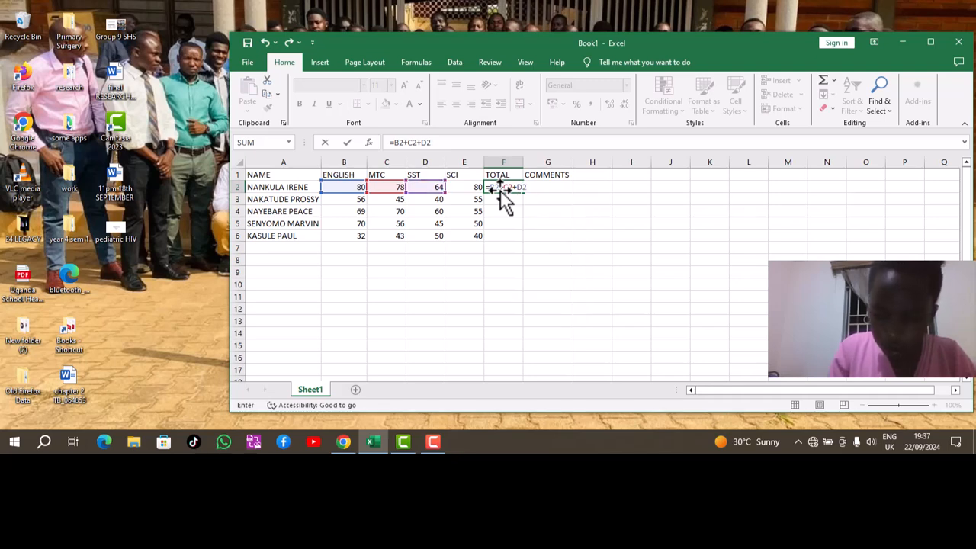
pyautogui.write('=E3')
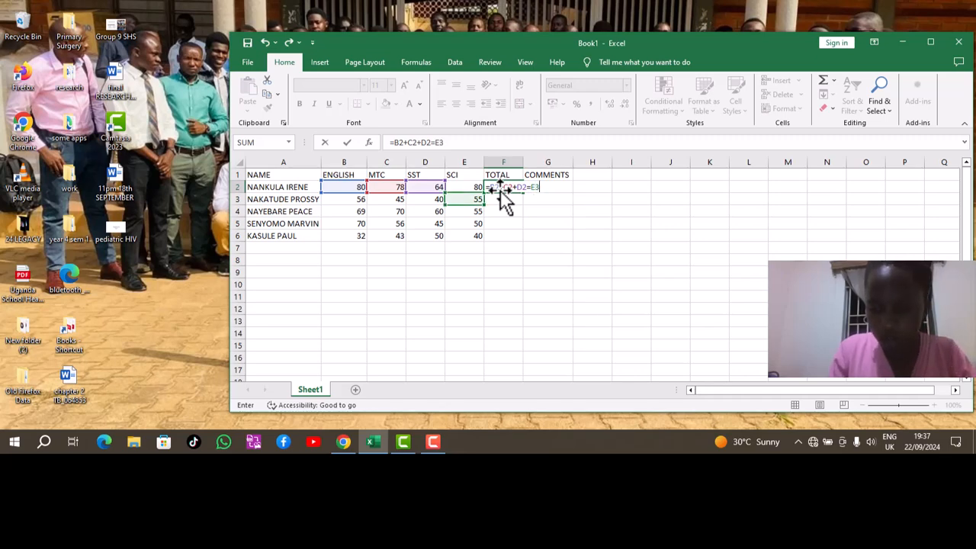
pyautogui.press('BackSpace')
pyautogui.write('2')
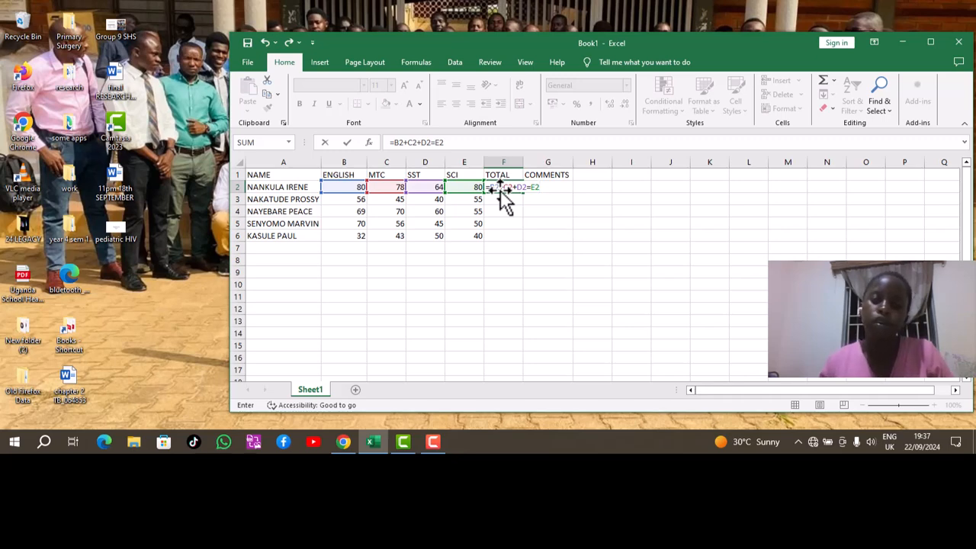
pyautogui.press('Return')
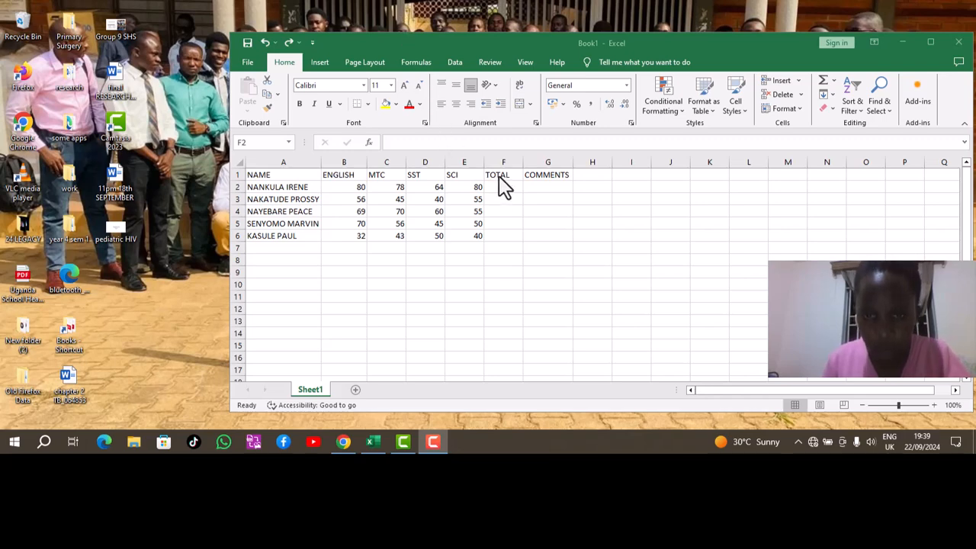
# Enter =SUM(B2:E2) in F2 to total the first student's marks, giving 302.
pyautogui.click(500, 191)
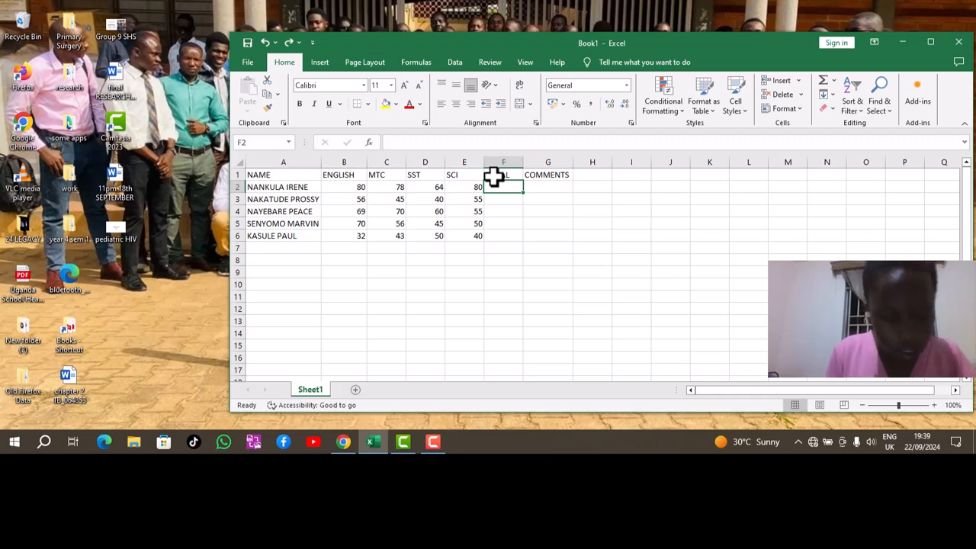
pyautogui.write('=')
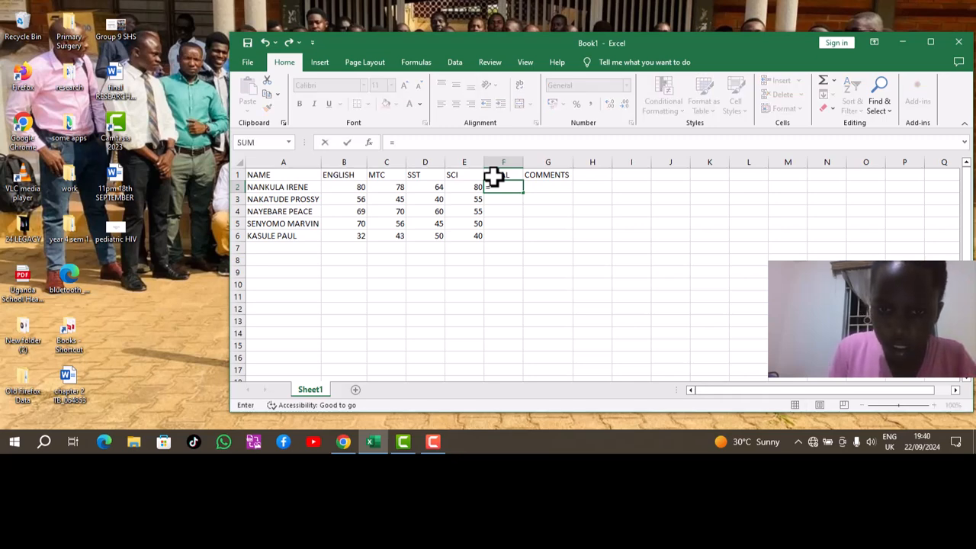
pyautogui.write('SU')
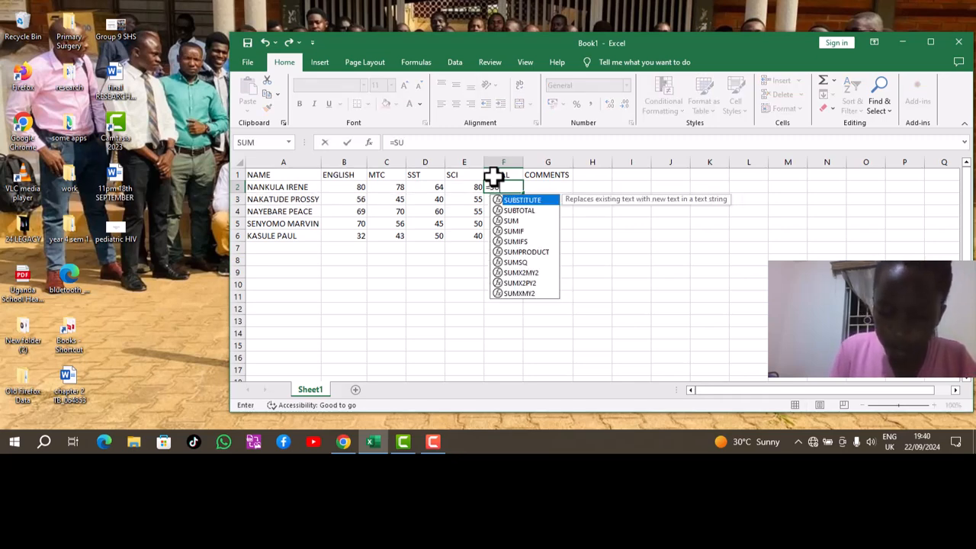
pyautogui.write('M')
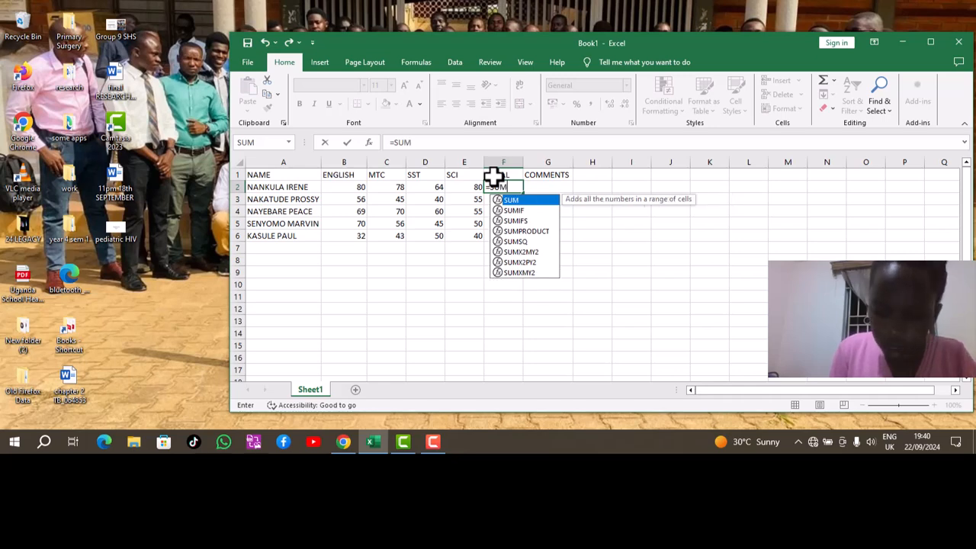
pyautogui.write('(')
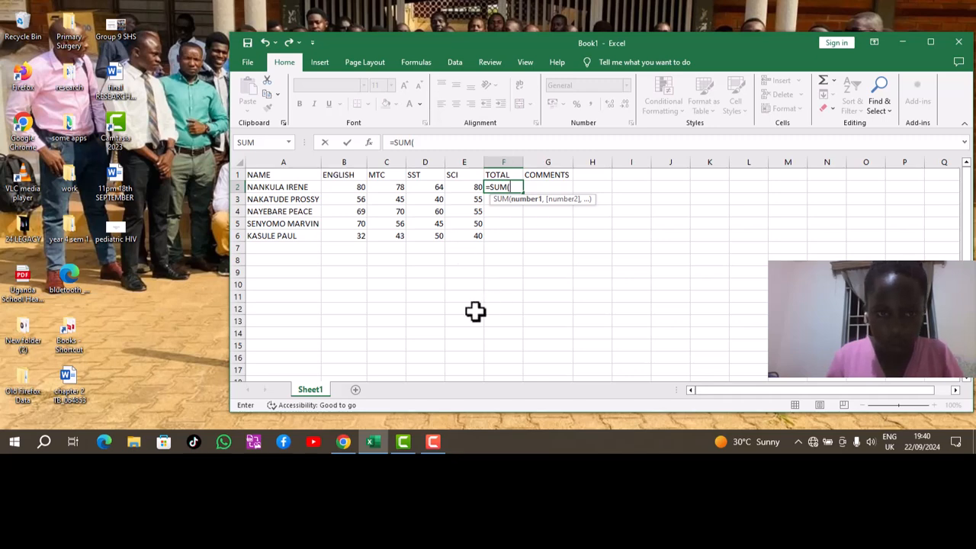
pyautogui.write('A')
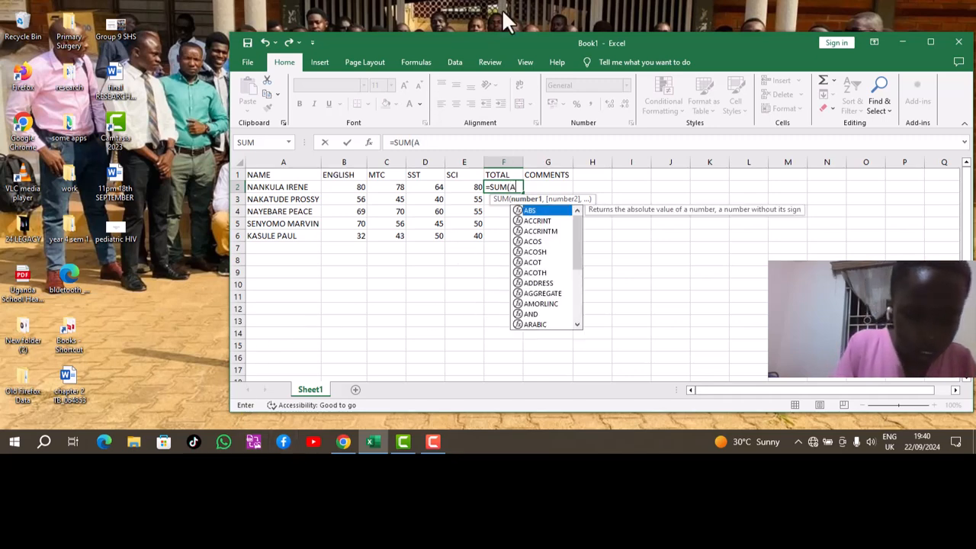
pyautogui.press('BackSpace')
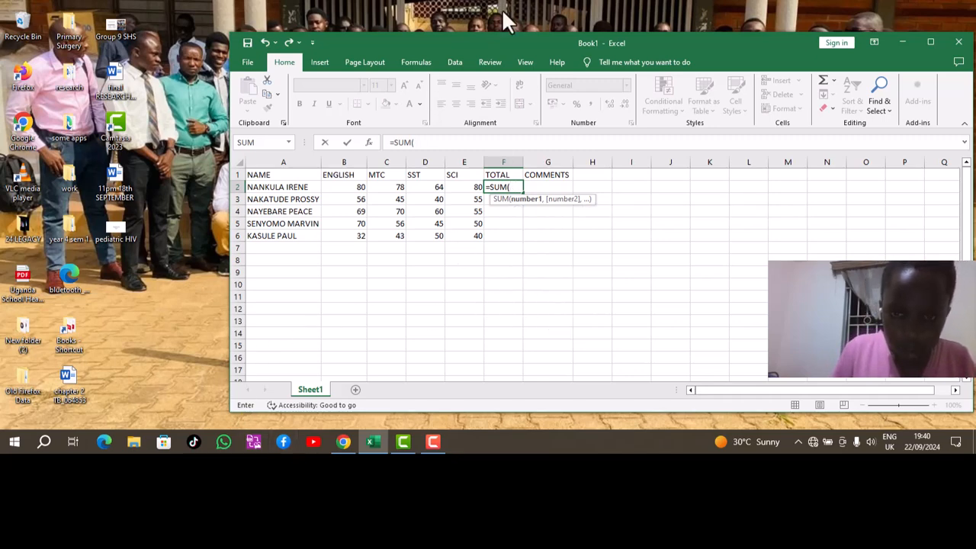
pyautogui.click(355, 190)
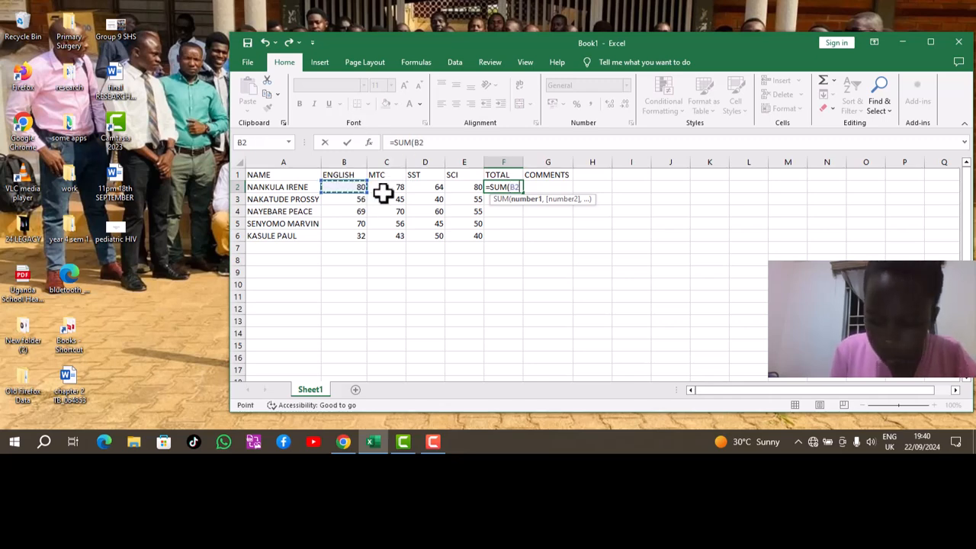
pyautogui.press('F8')
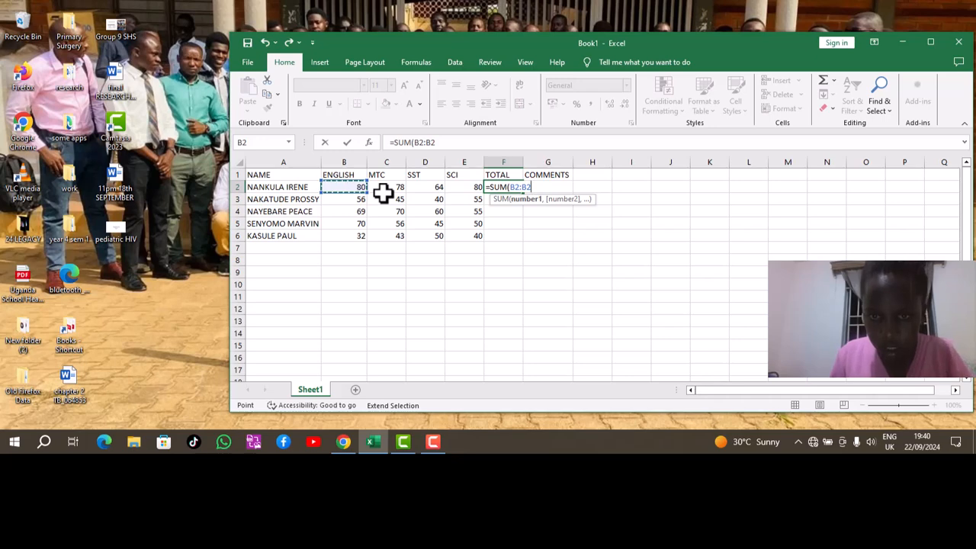
pyautogui.press('BackSpace')
pyautogui.press('BackSpace')
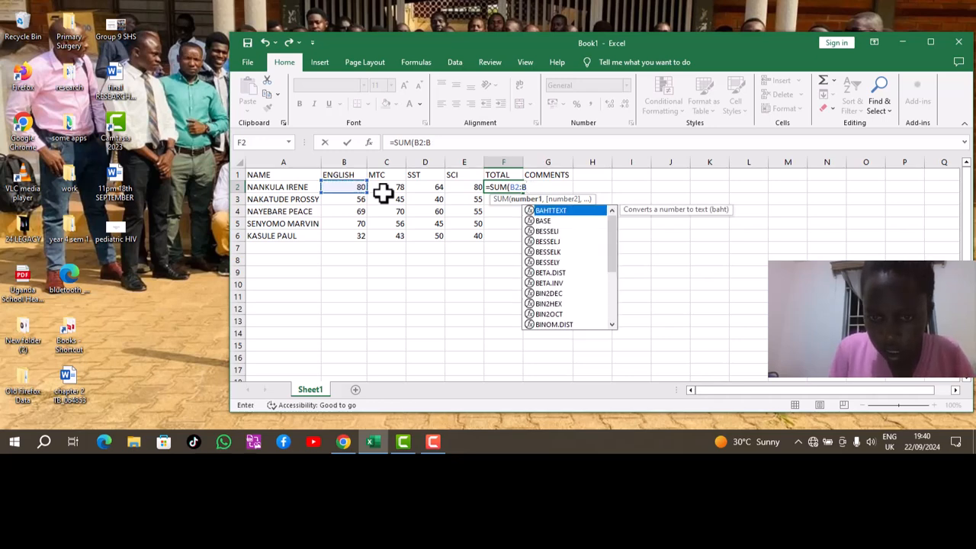
pyautogui.click(460, 189)
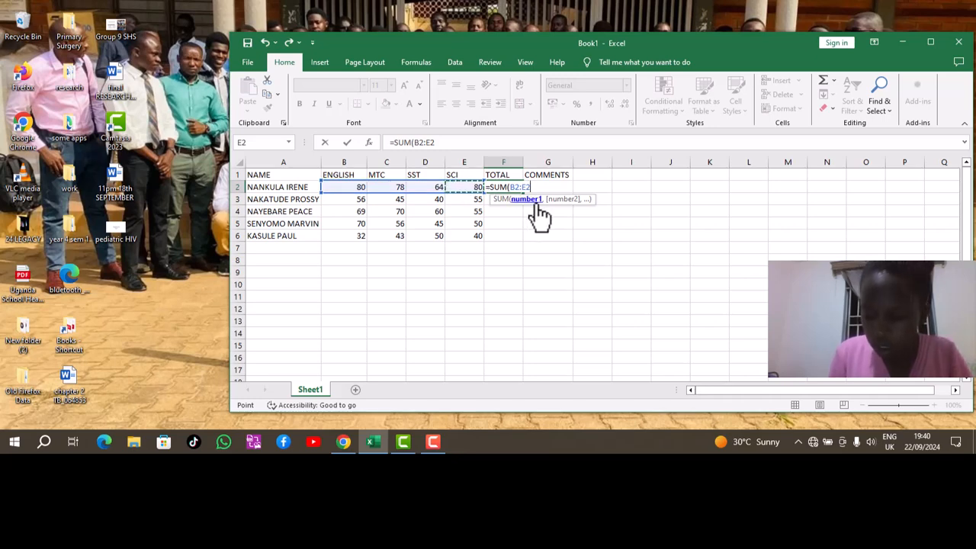
pyautogui.press('Return')
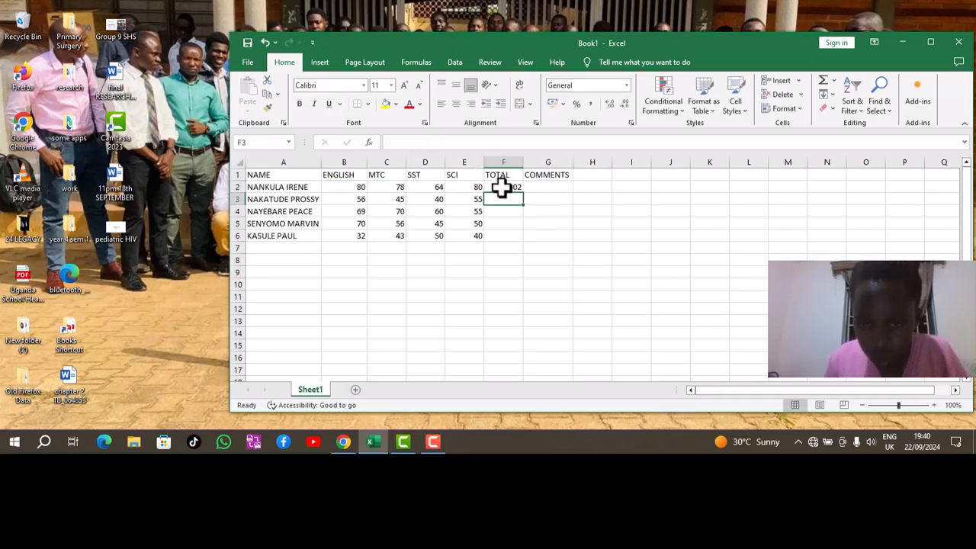
pyautogui.click(515, 187)
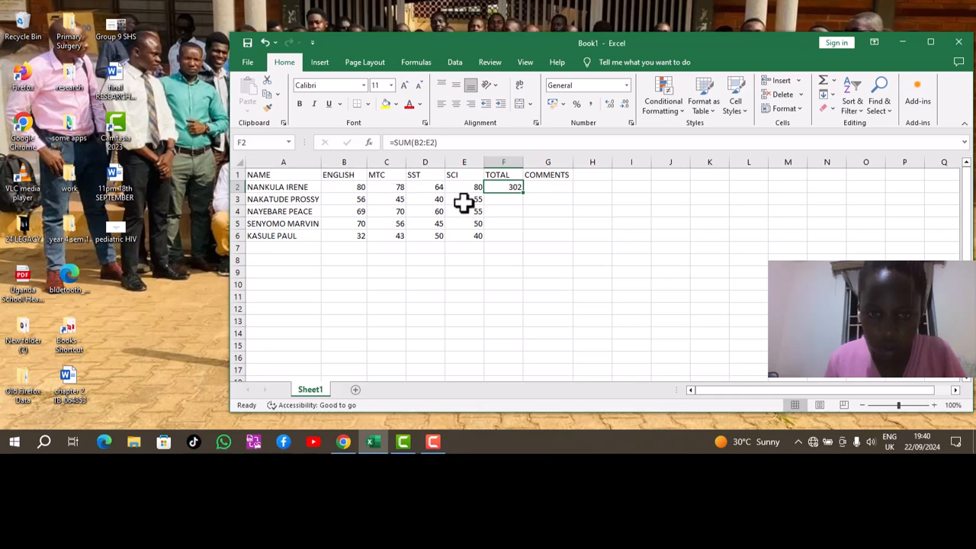
# Undo the SUM total and enter B2+C2+D2+E2 in F2 as plain text, without an equals sign.
pyautogui.click(265, 43)
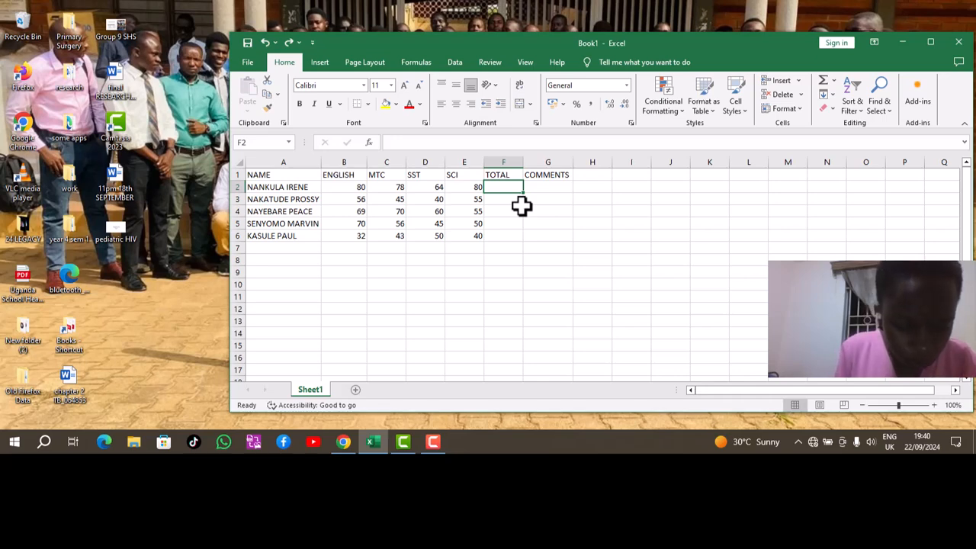
pyautogui.write('A')
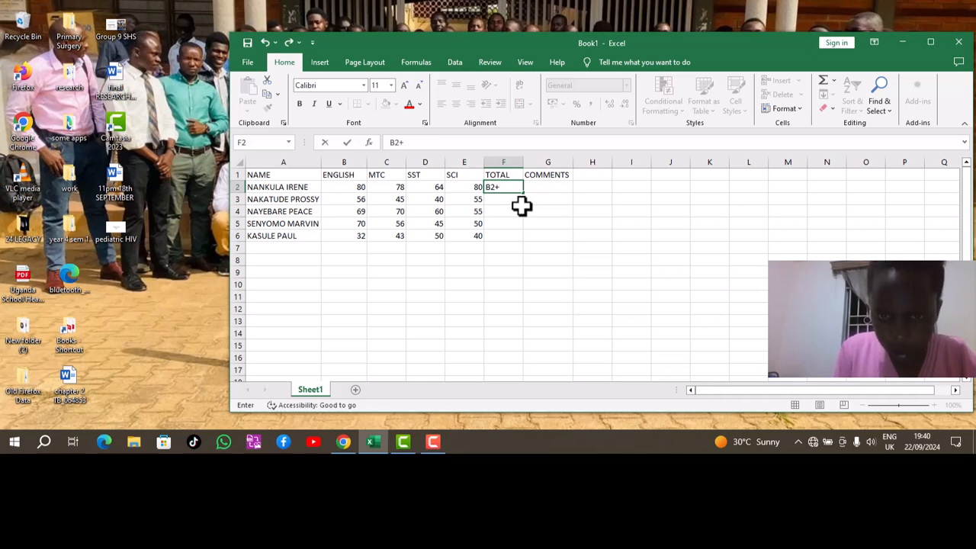
pyautogui.write('2+D2+E2')
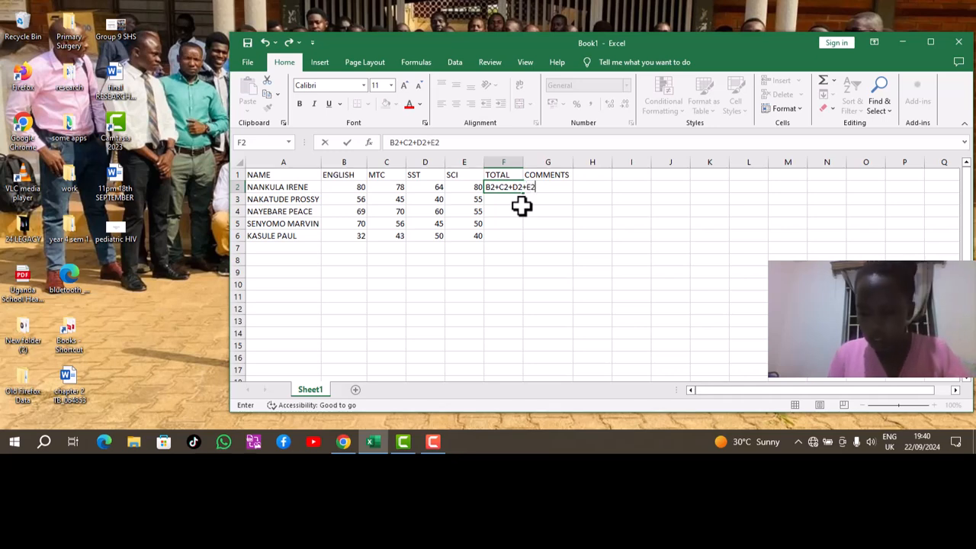
pyautogui.press('Return')
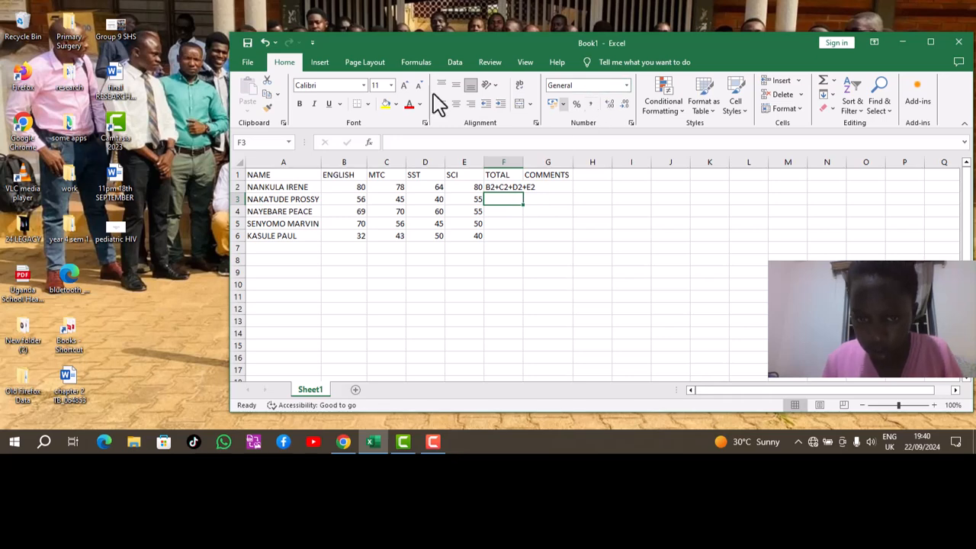
# Undo the plain text in F2 and re-enter =SUM(B2:E2).
pyautogui.click(264, 42)
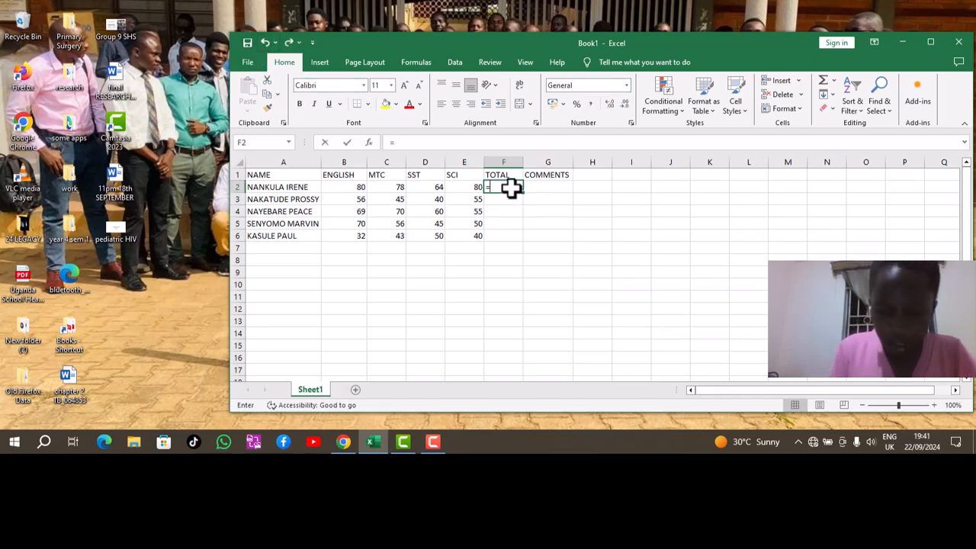
pyautogui.write('=SUM')
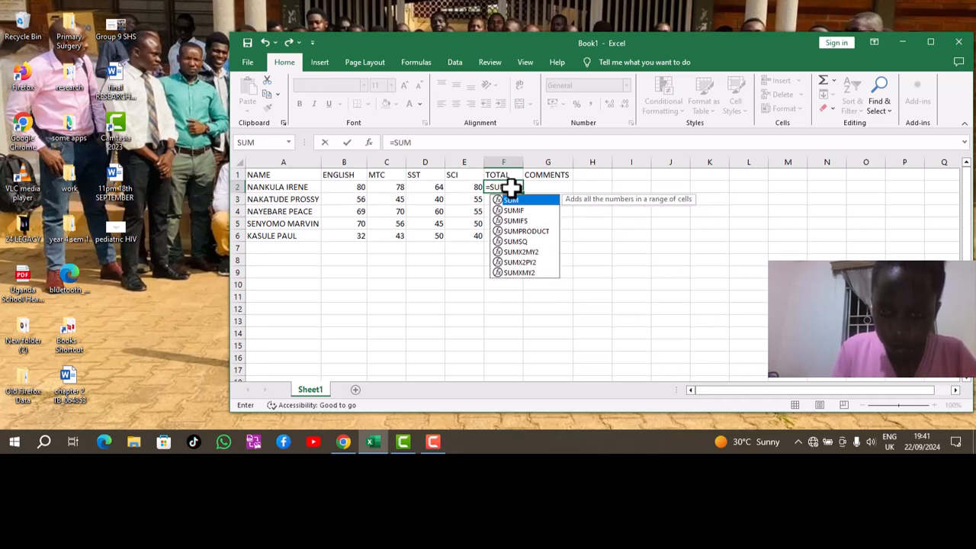
pyautogui.write('9B2')
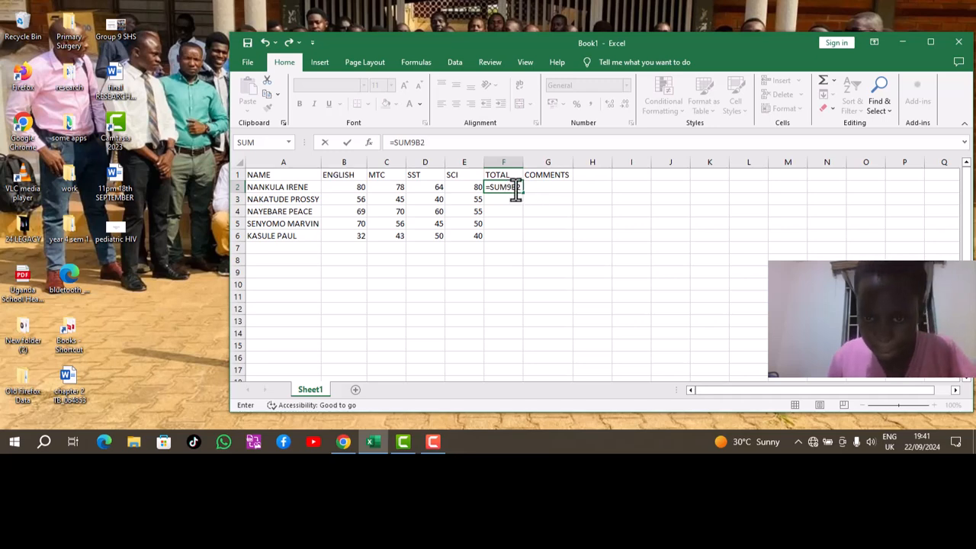
pyautogui.press('BackSpace')
pyautogui.press('BackSpace')
pyautogui.press('BackSpace')
pyautogui.write('(B2')
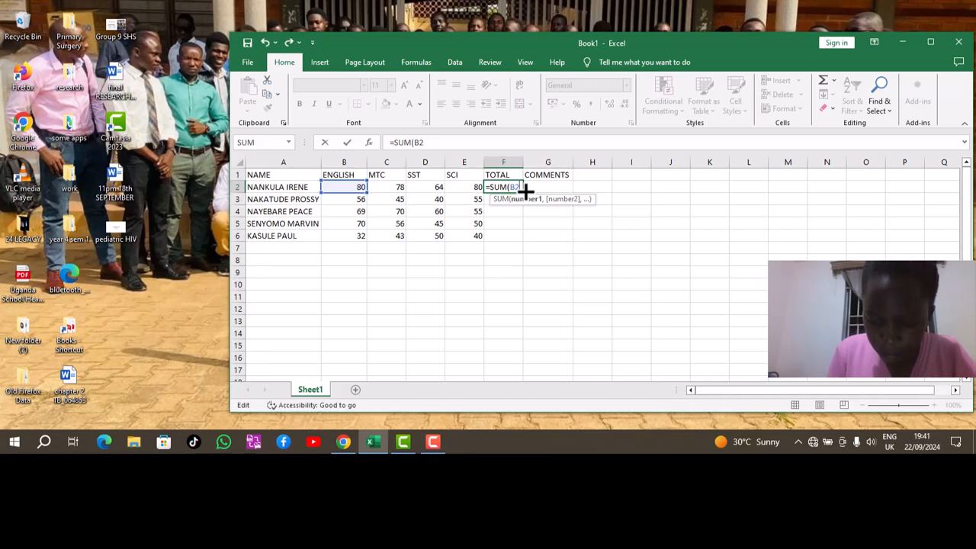
pyautogui.write(':E')
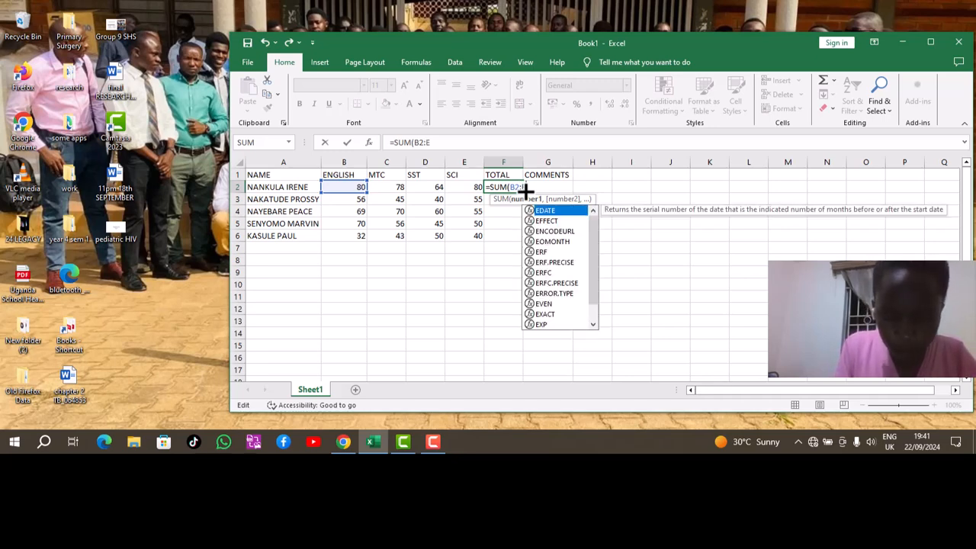
pyautogui.write('2')
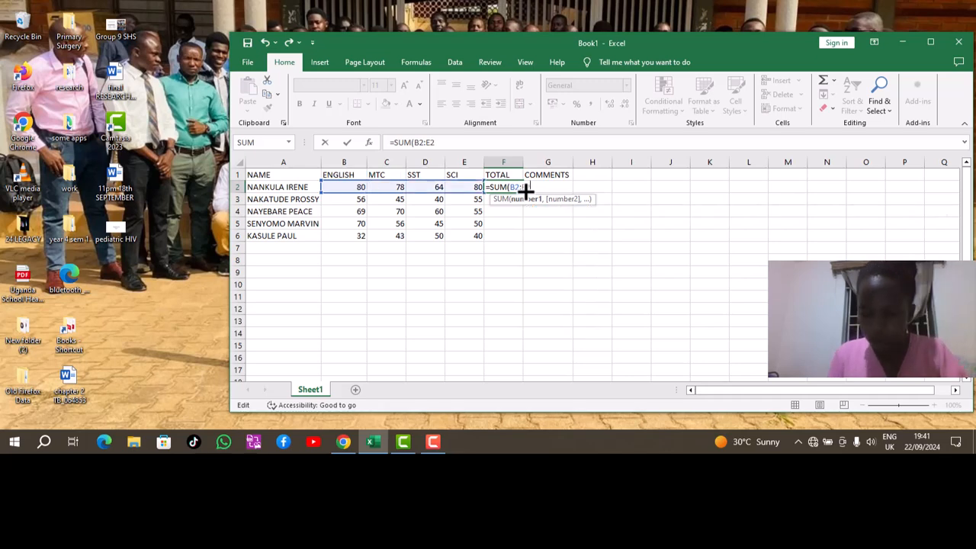
pyautogui.press('Return')
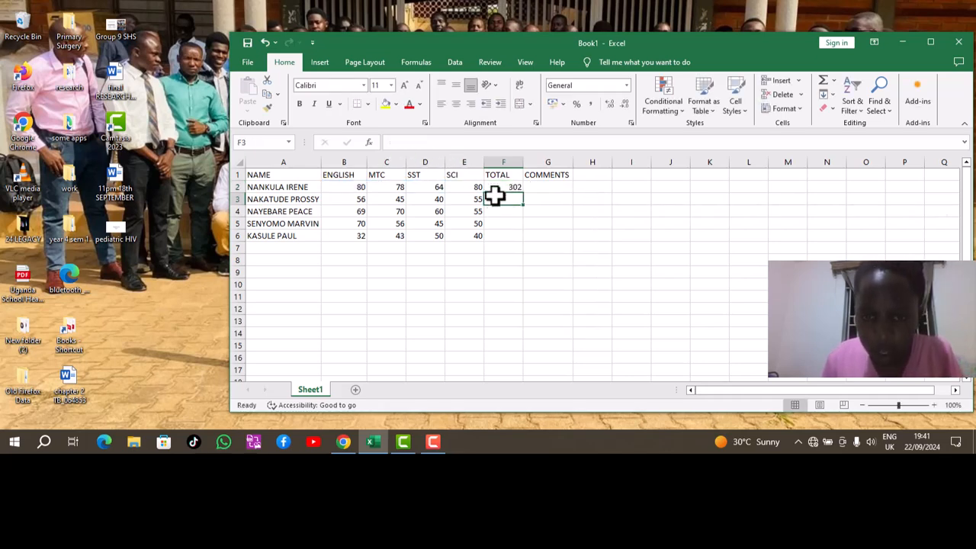
# Fill the SUM formula down to F6, giving totals 302, 196, 254, 221 and 165.
pyautogui.click(509, 187)
pyautogui.moveTo(523, 192); pyautogui.dragTo(523, 244)
pyautogui.click(542, 190)
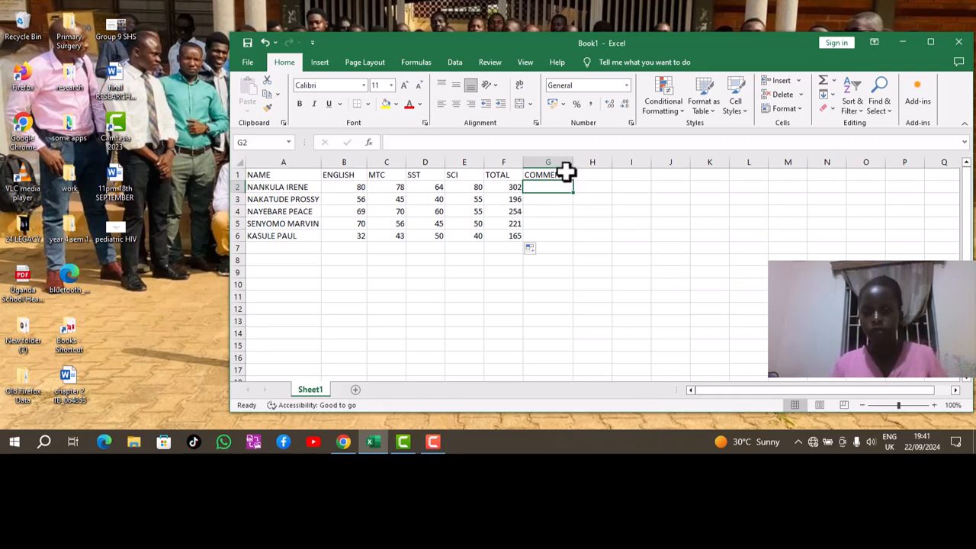
# Replace the COMMENTS heading in G1 with AVERAGE, then add GRADE in H1 and COMMENT in I1.
pyautogui.click(564, 174)
pyautogui.press('BackSpace')
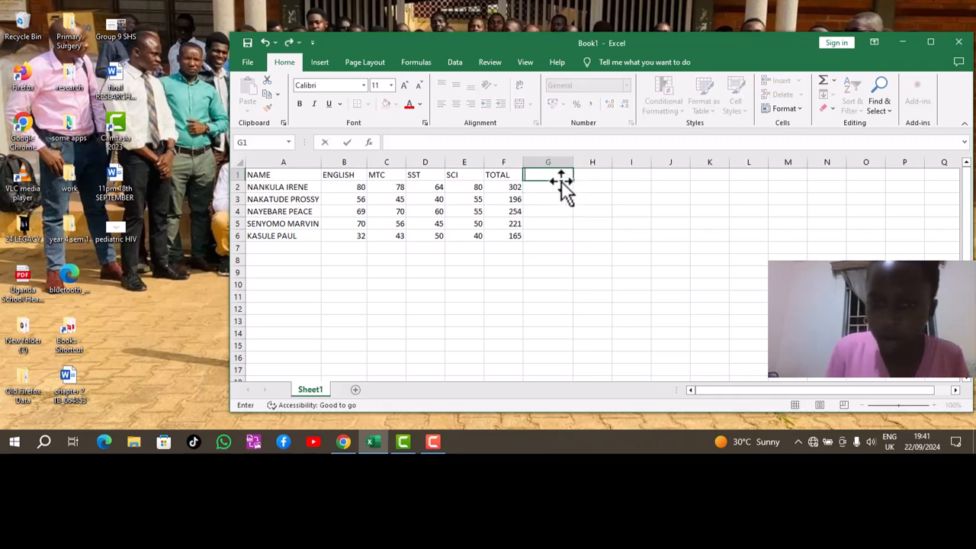
pyautogui.write('AVERAGE')
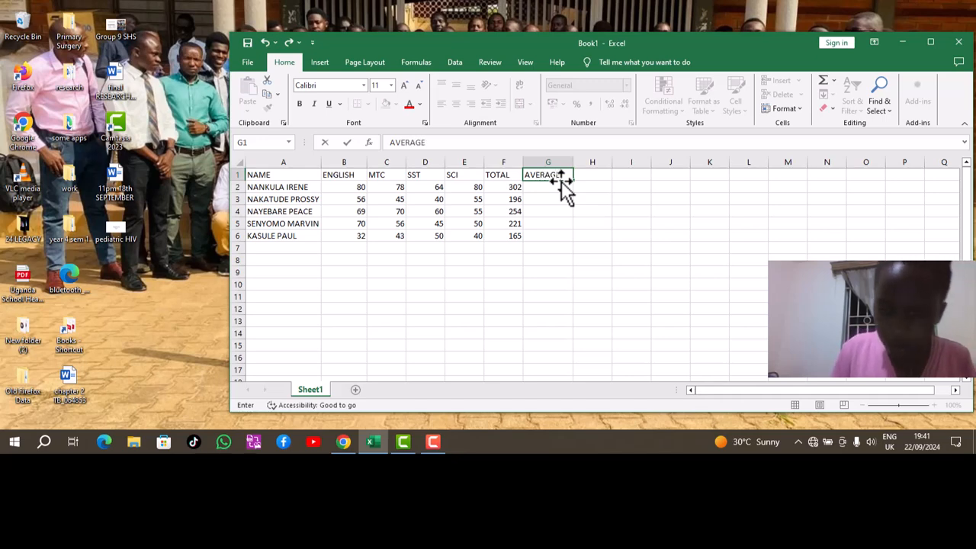
pyautogui.click(592, 176)
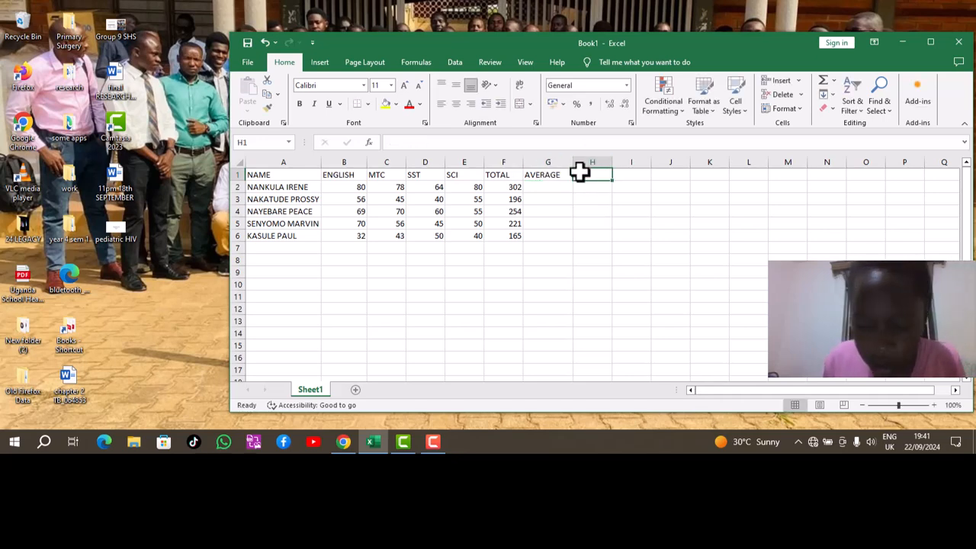
pyautogui.write('GRADE')
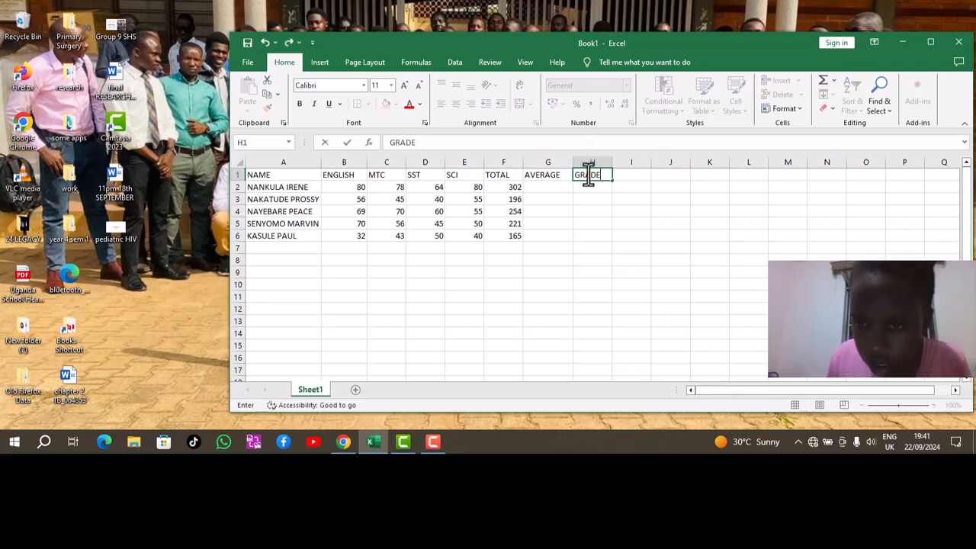
pyautogui.click(622, 175)
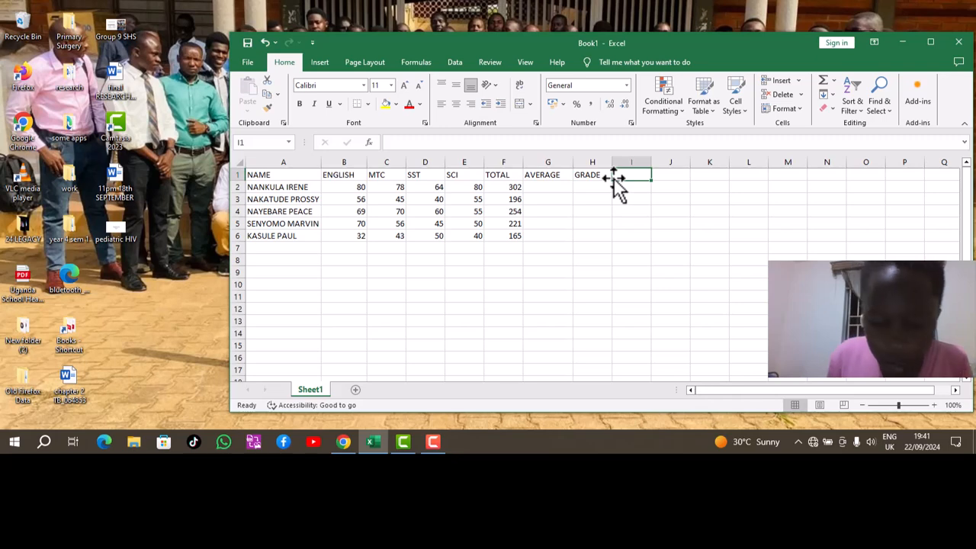
pyautogui.write('COMMENT')
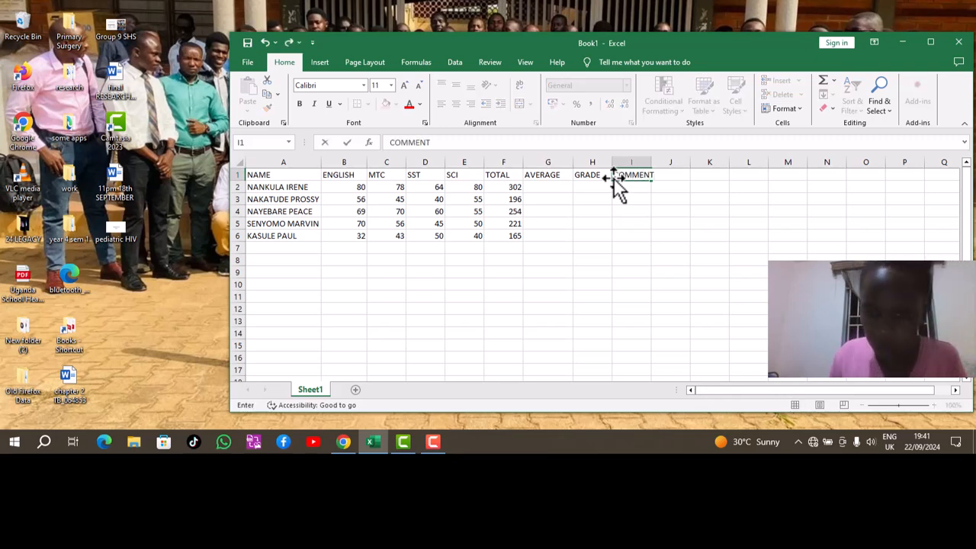
pyautogui.click(557, 189)
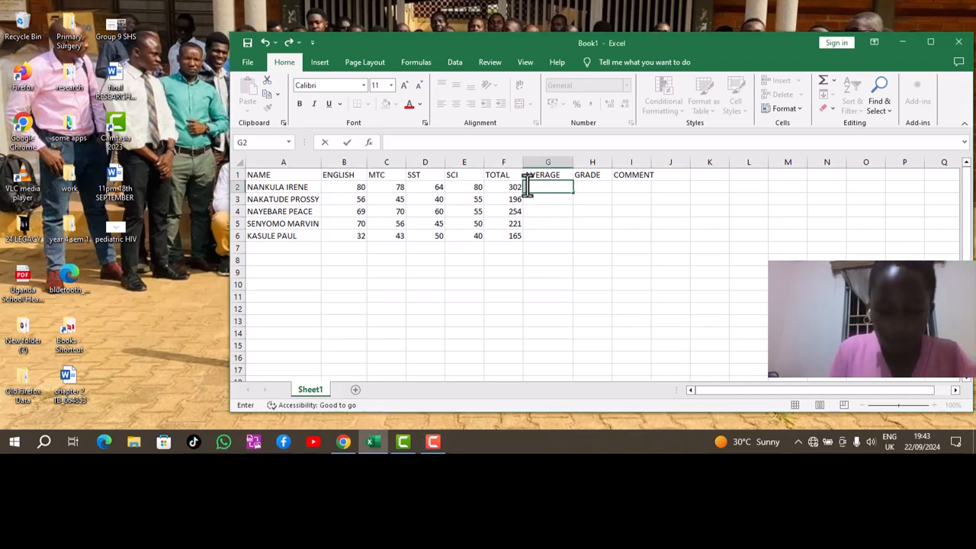
# Enter =AVERAGE(B2:E2) in G2, showing 75.5 for the first student.
pyautogui.write('=A')
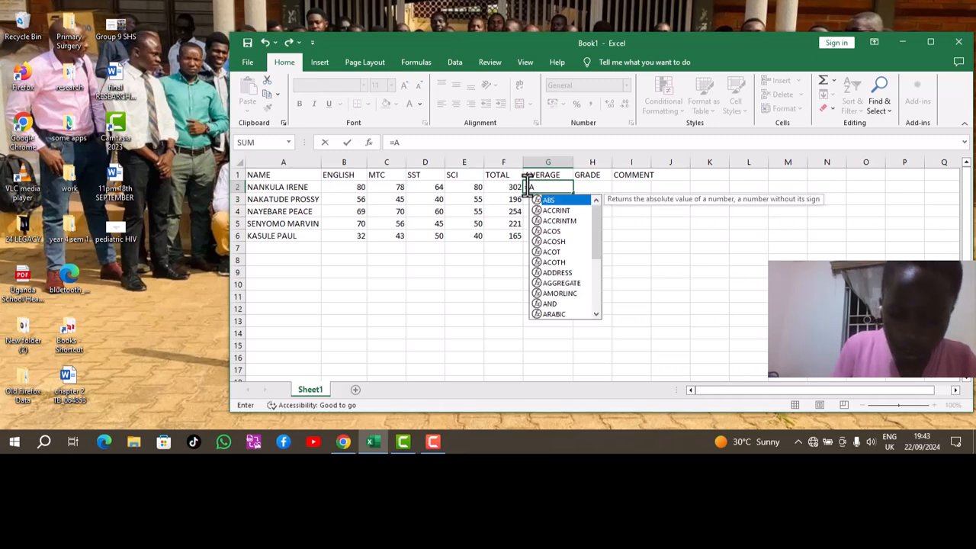
pyautogui.write('VERAGE')
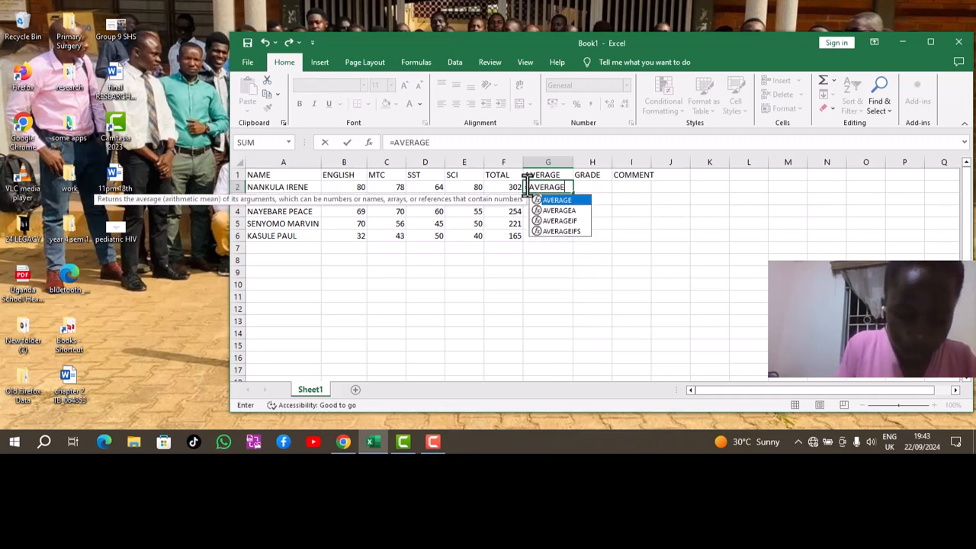
pyautogui.write('(')
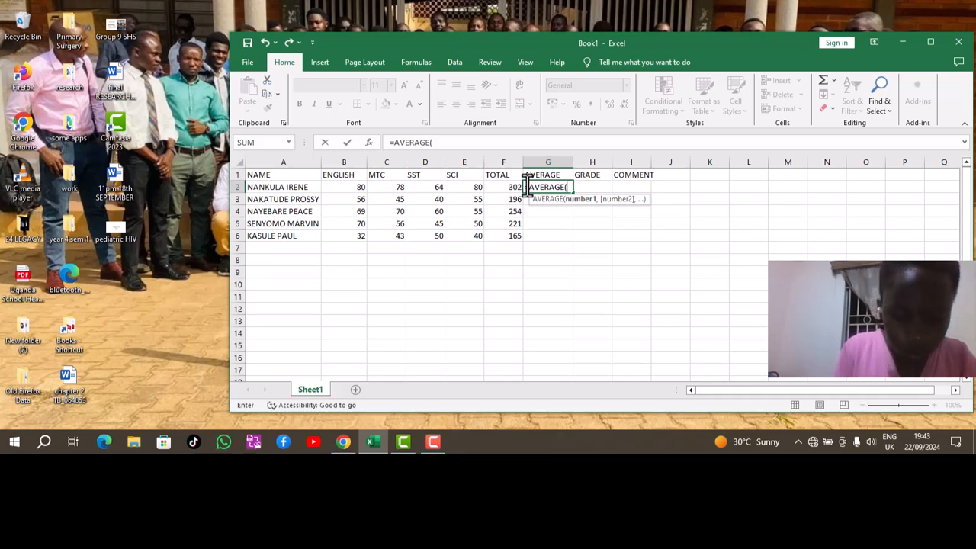
pyautogui.write('B2')
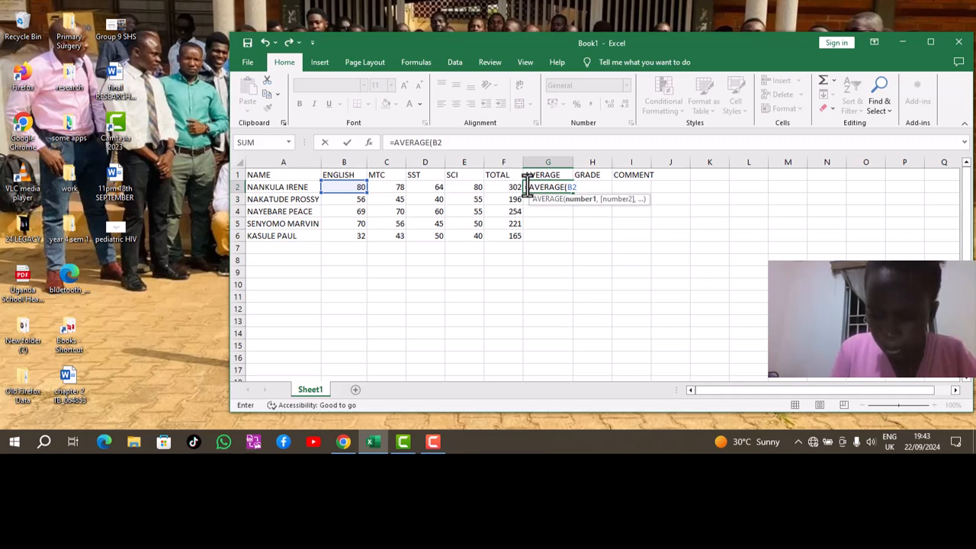
pyautogui.write(':E2')
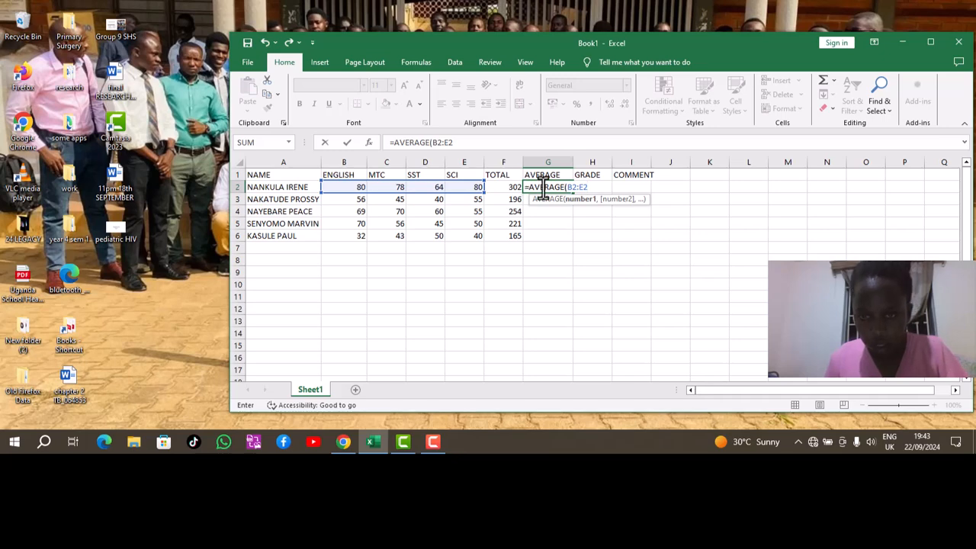
pyautogui.press('Return')
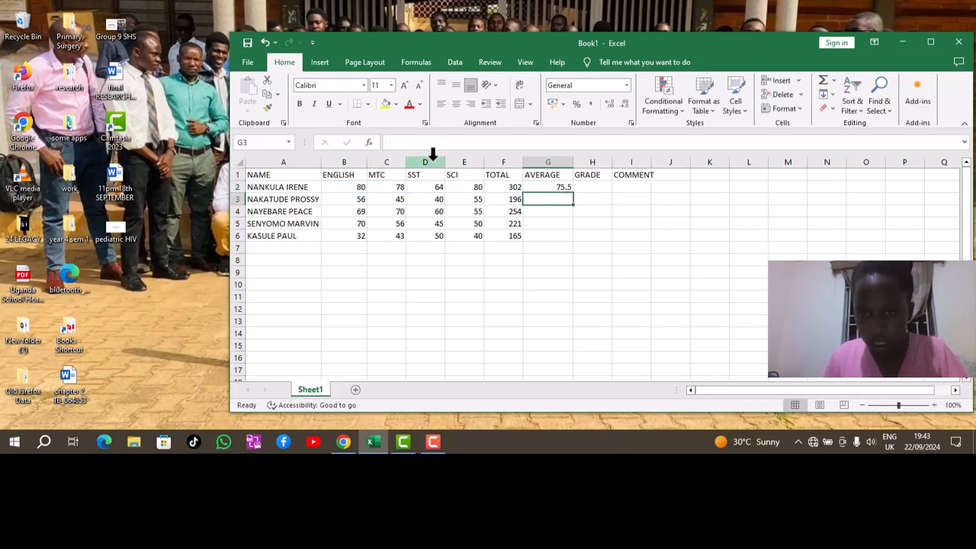
# Fill the AVERAGE formula down to G6, giving 75.5, 49, 63.5, 55.25 and 41.25.
pyautogui.click(553, 188)
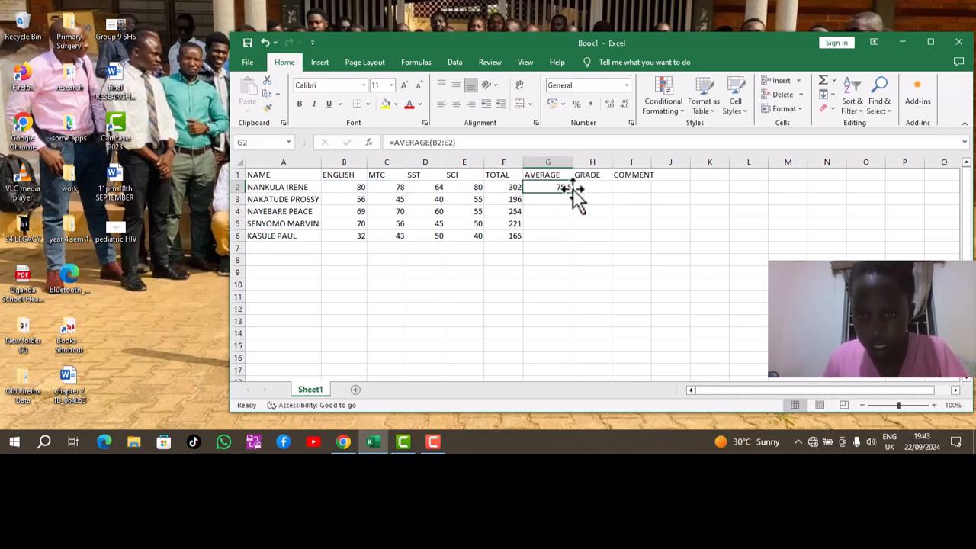
pyautogui.moveTo(573, 195); pyautogui.dragTo(574, 242)
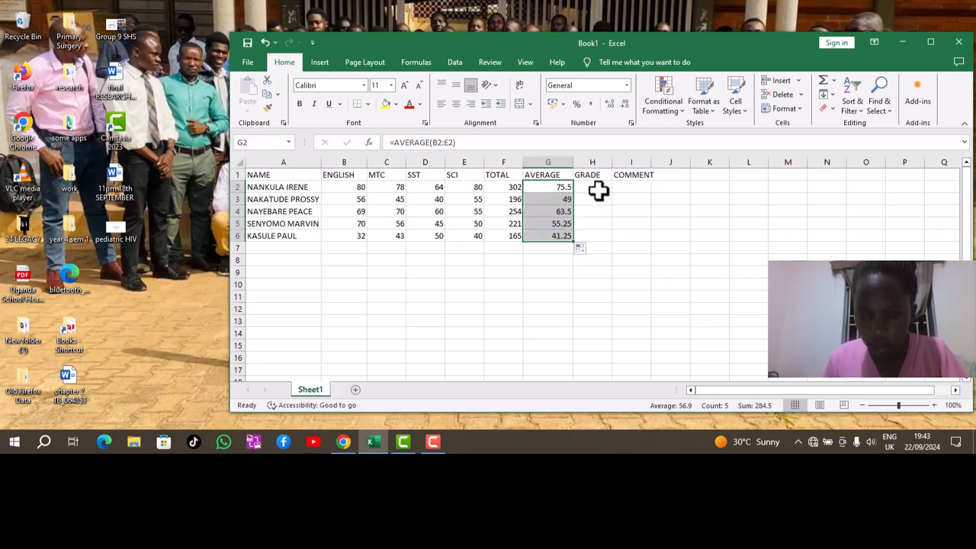
pyautogui.click(595, 189)
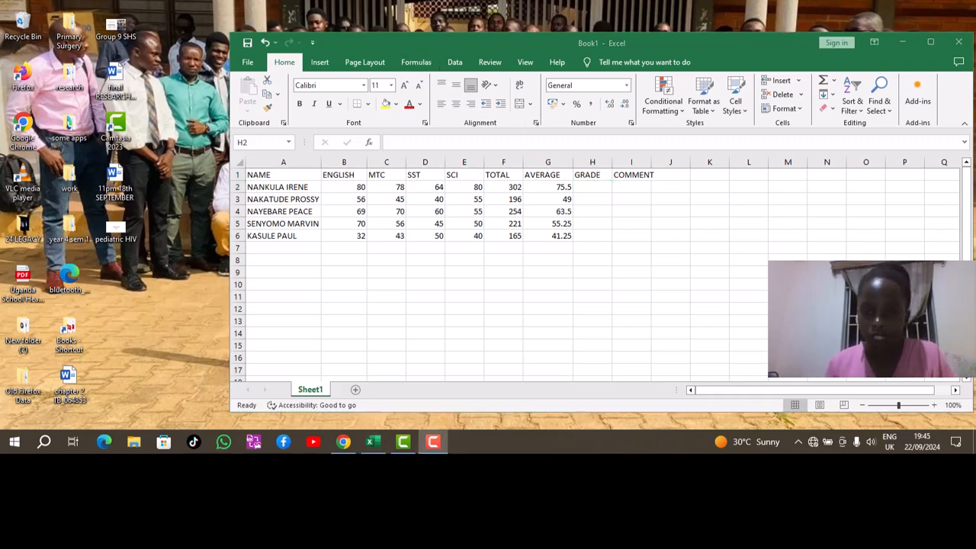
# Replace the GRADE heading in H1 with POSITION.
pyautogui.click(602, 186)
pyautogui.click(596, 173)
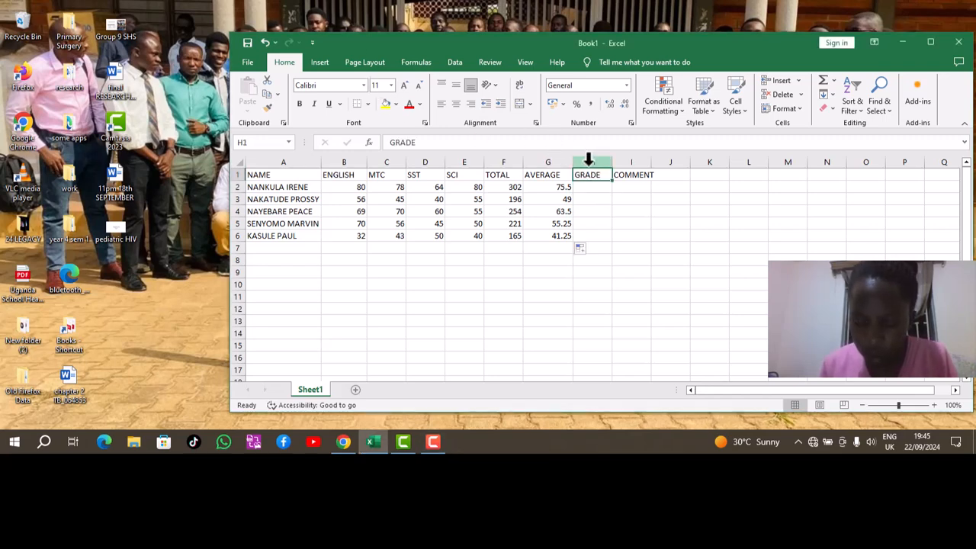
pyautogui.press('BackSpace')
pyautogui.write('P')
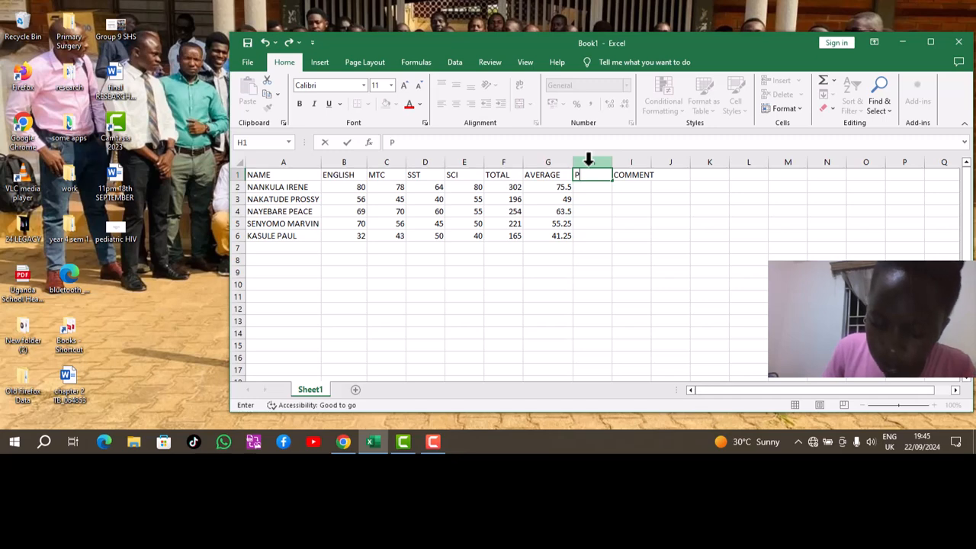
pyautogui.write('OSITION')
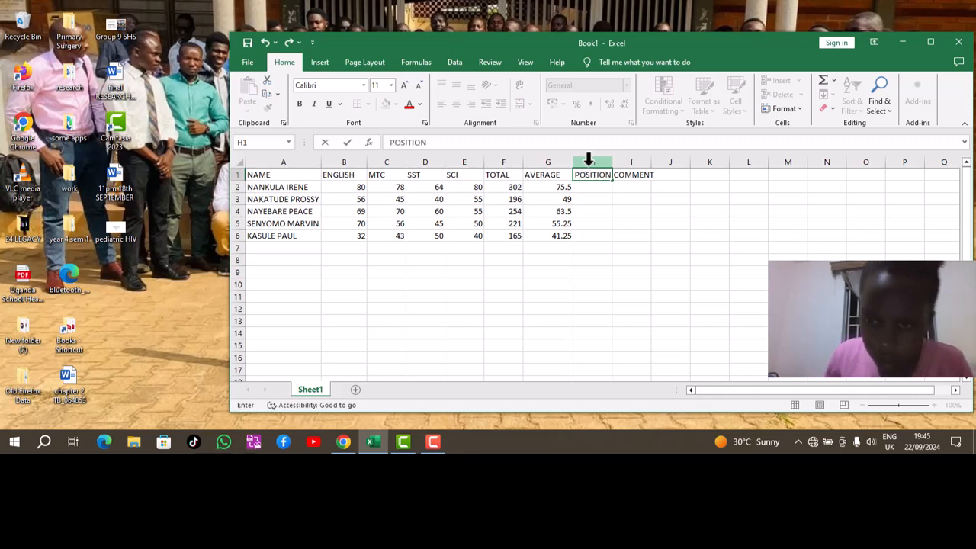
# Insert a blank column before ENGLISH by mistake and undo it.
pyautogui.click(368, 160)
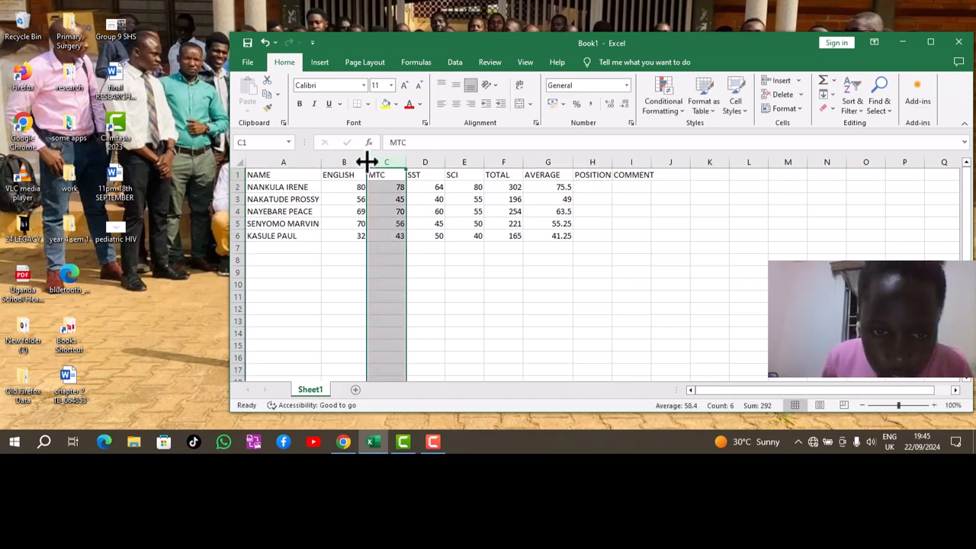
pyautogui.rightClick(363, 163)
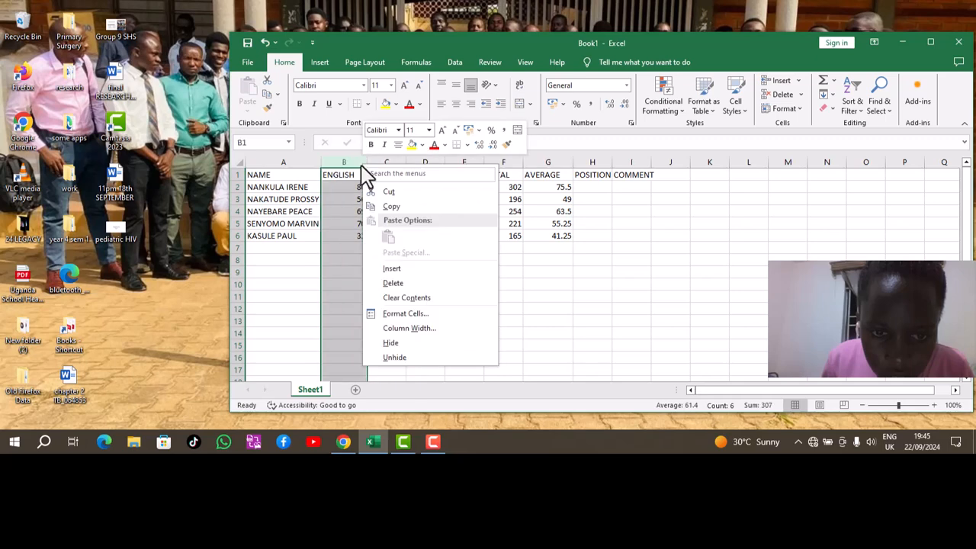
pyautogui.click(391, 269)
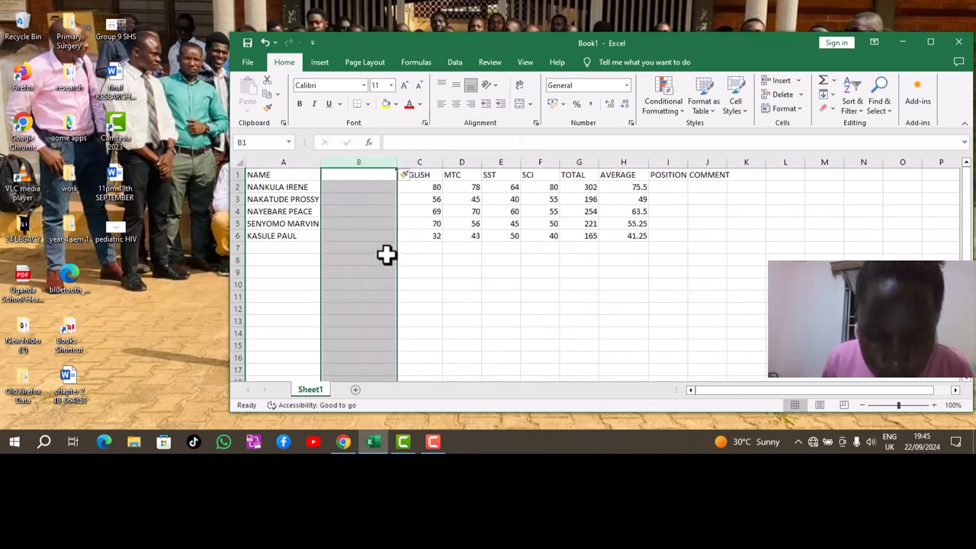
pyautogui.click(264, 42)
pyautogui.click(375, 160)
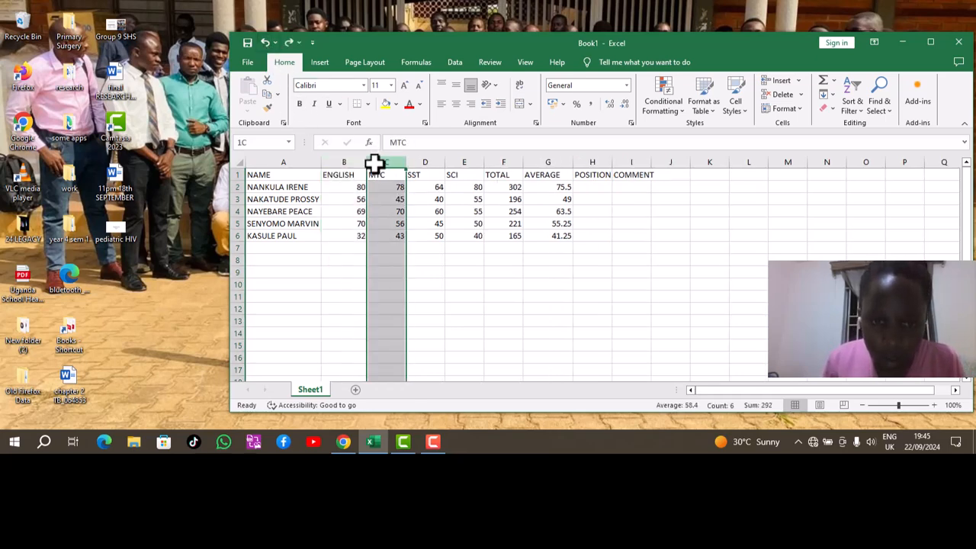
pyautogui.click(363, 163)
pyautogui.rightClick(366, 166)
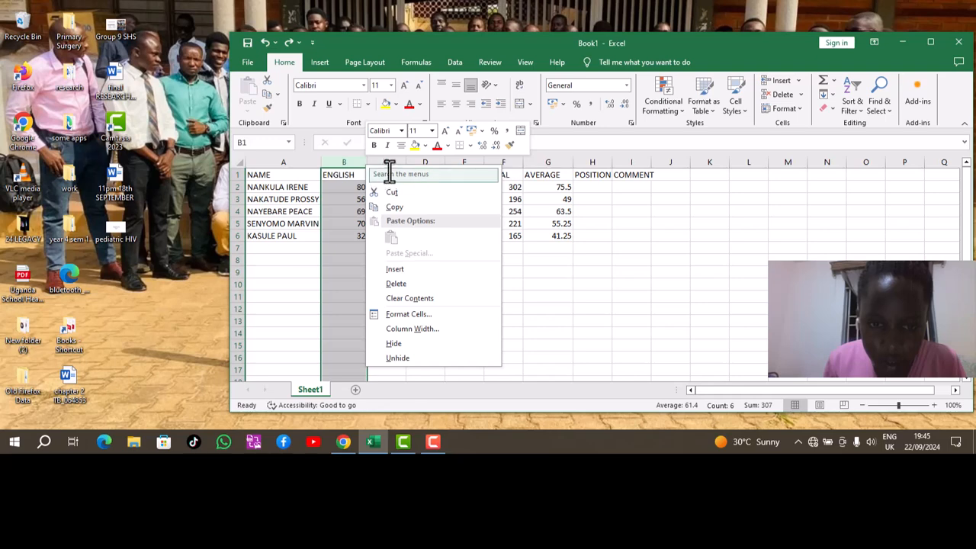
pyautogui.click(388, 162)
pyautogui.click(388, 160)
pyautogui.rightClick(372, 162)
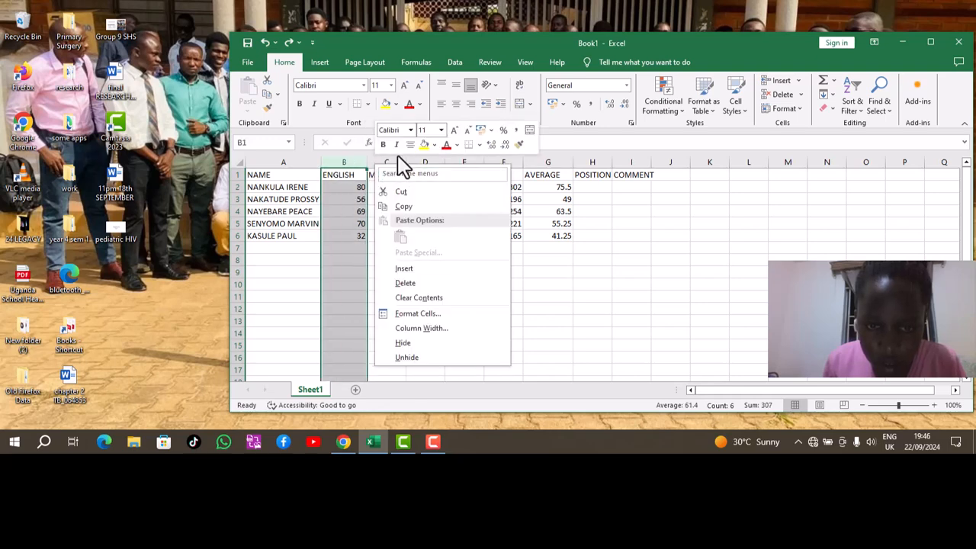
pyautogui.click(401, 158)
# Insert a blank column before MTC and head it GRADE in C1.
pyautogui.click(391, 160)
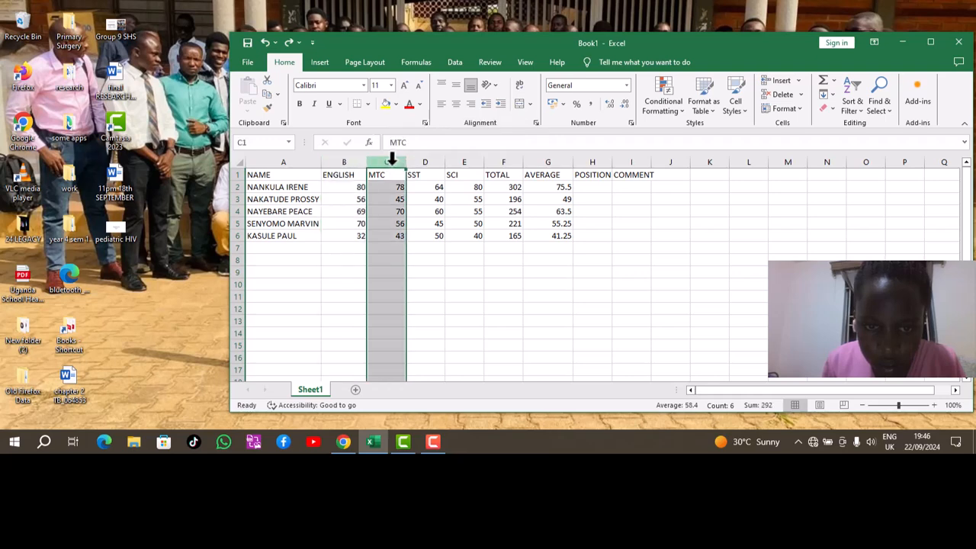
pyautogui.rightClick(391, 161)
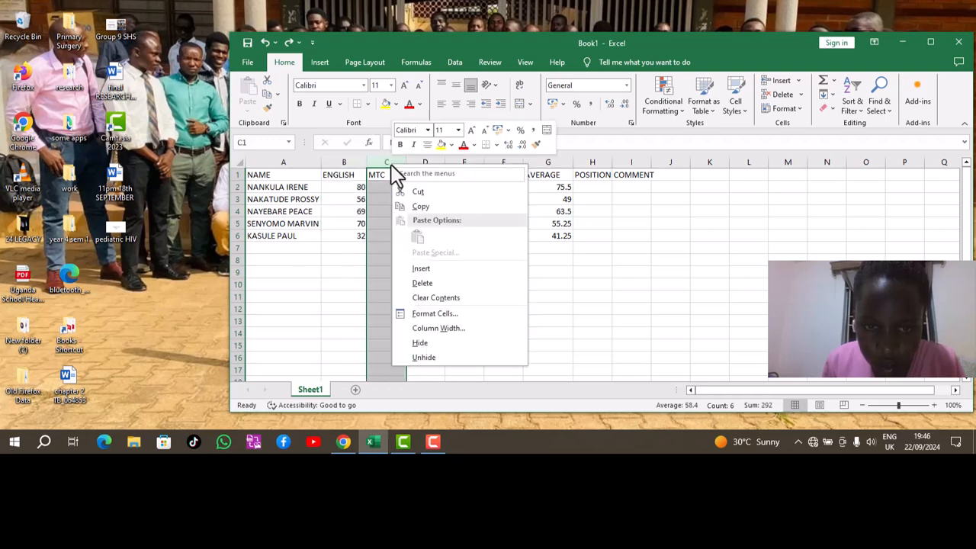
pyautogui.click(429, 272)
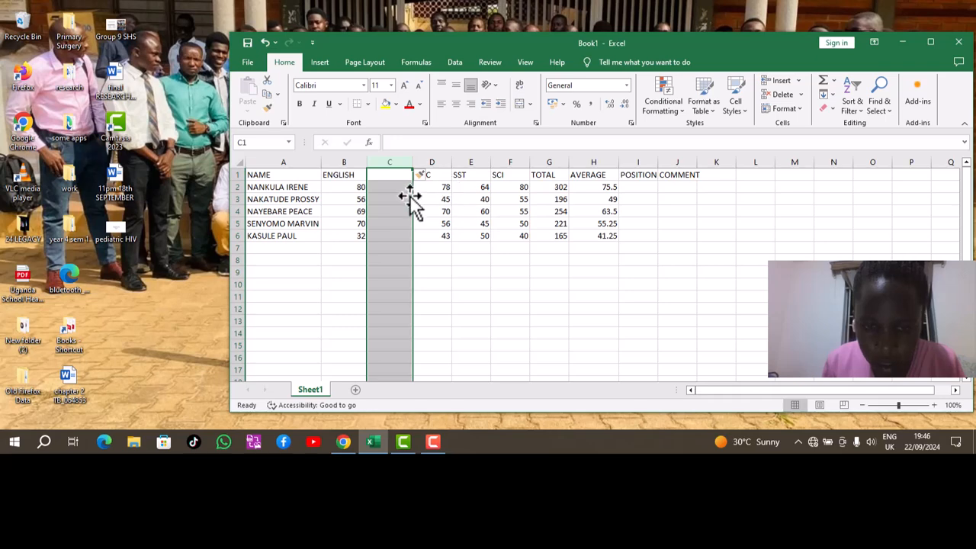
pyautogui.write('GR')
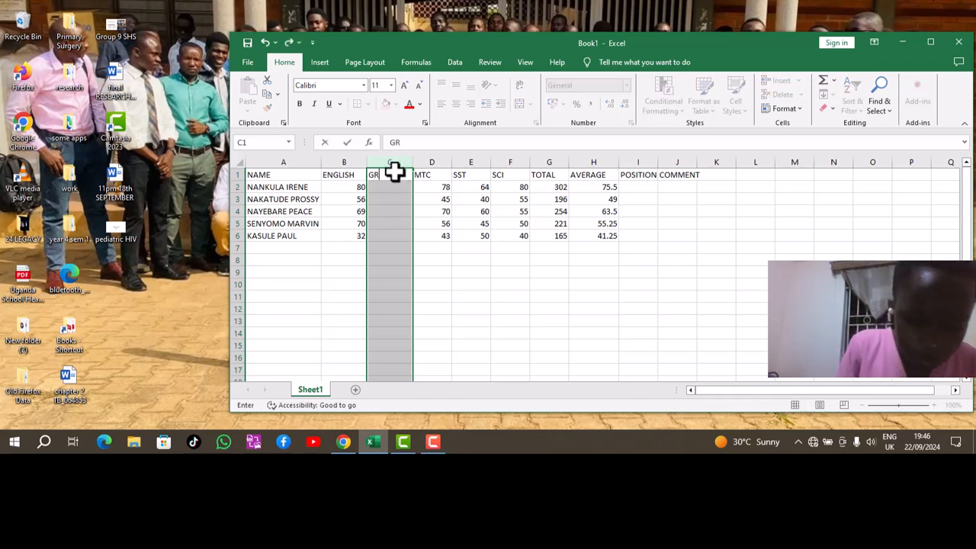
pyautogui.write('ADE')
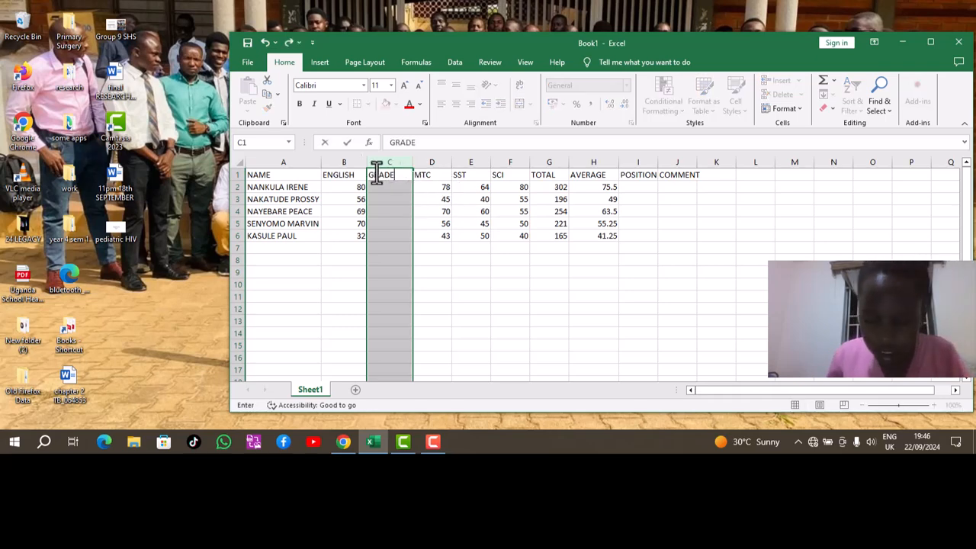
# Commit the GRADE heading in C1 and insert a blank column after MTC.
pyautogui.click(460, 161)
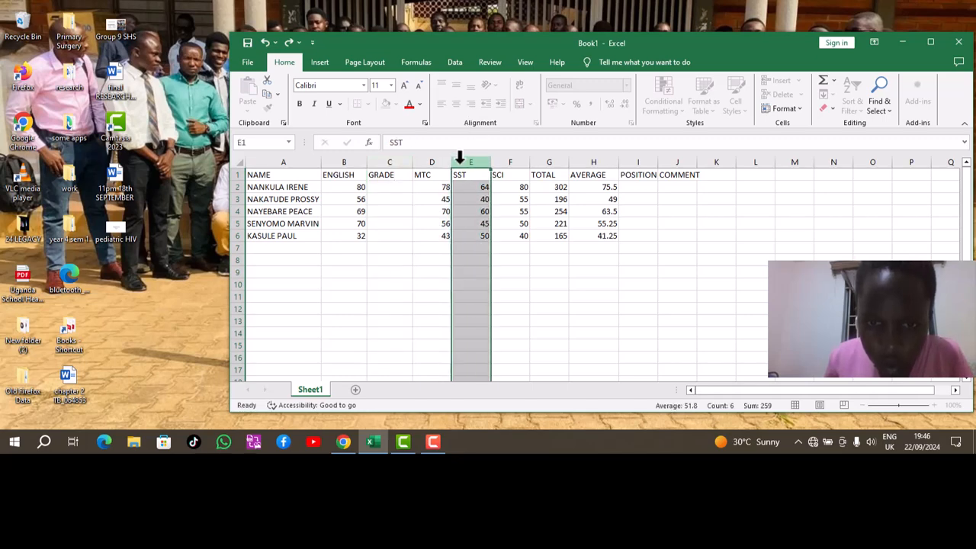
pyautogui.click(445, 161)
pyautogui.rightClick(446, 162)
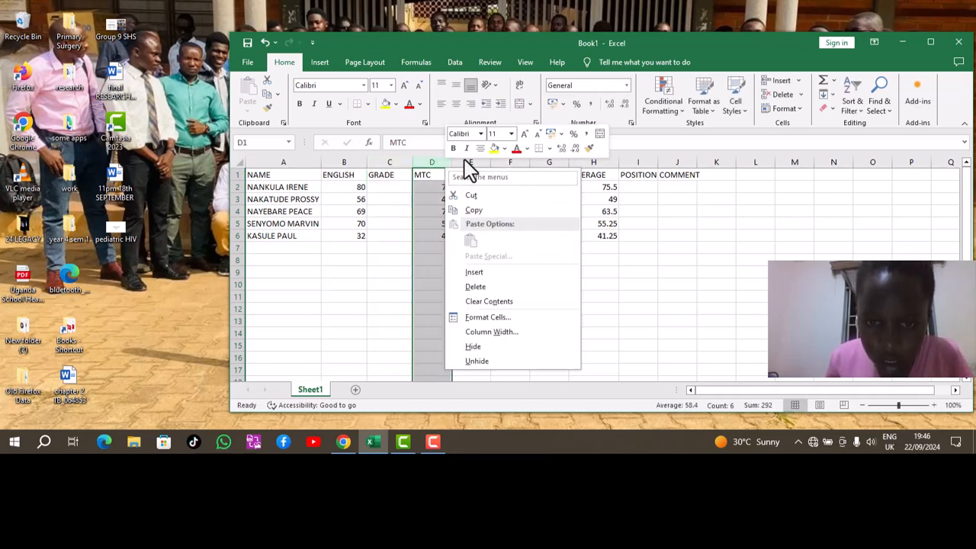
pyautogui.press('Escape')
pyautogui.click(462, 162)
pyautogui.rightClick(465, 162)
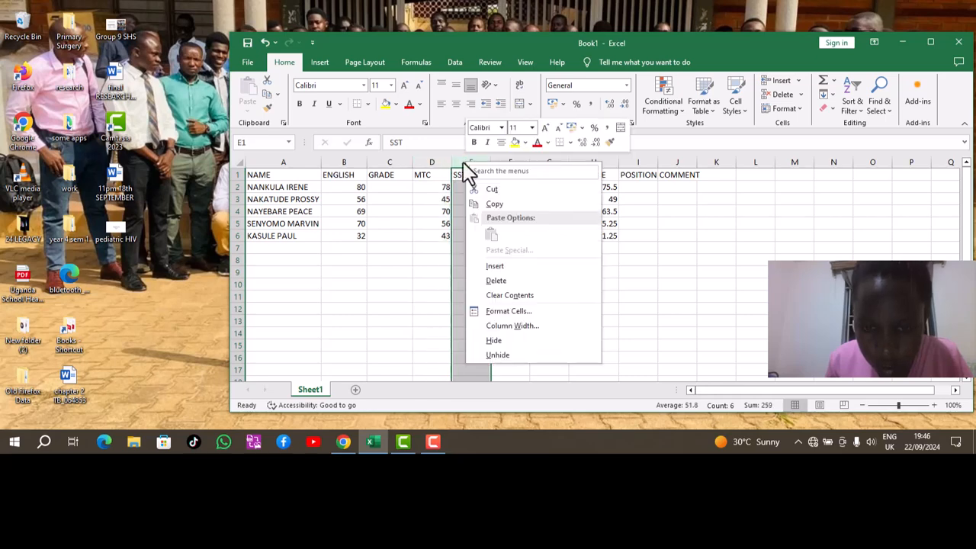
pyautogui.click(509, 266)
# Select the SCI column, then undo the blank column inserted before SST.
pyautogui.click(545, 162)
pyautogui.moveTo(530, 176); pyautogui.dragTo(539, 149)
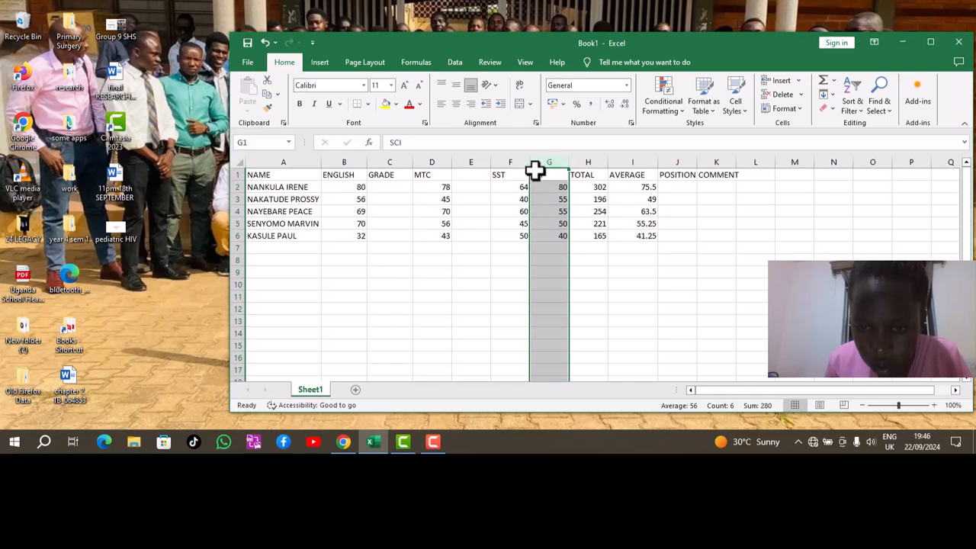
pyautogui.rightClick(532, 160)
pyautogui.click(550, 162)
pyautogui.rightClick(551, 162)
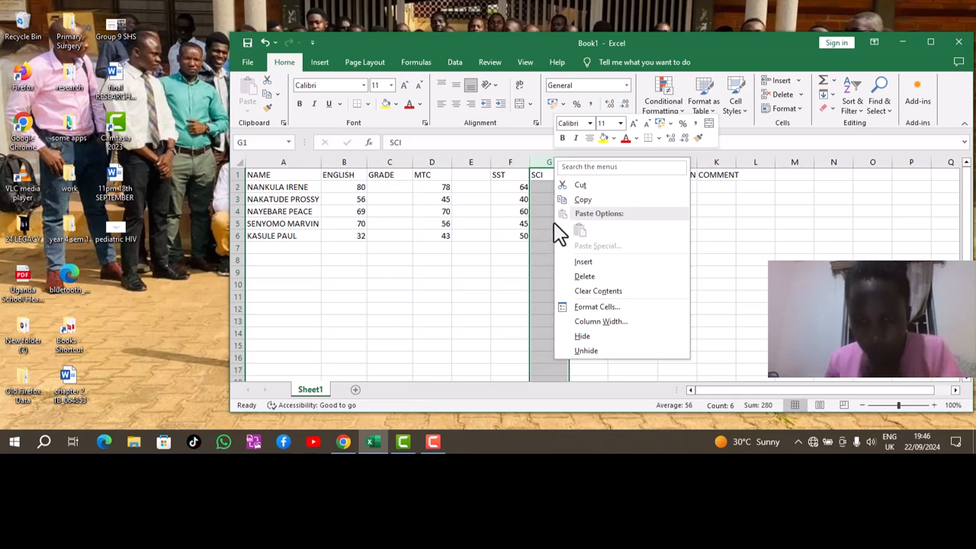
pyautogui.click(265, 43)
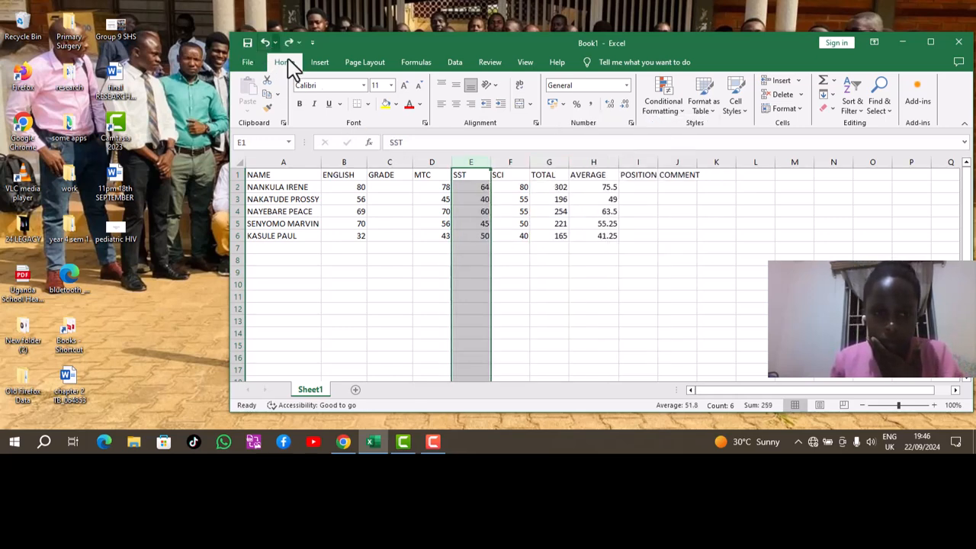
# Insert a blank column before SCI.
pyautogui.click(507, 161)
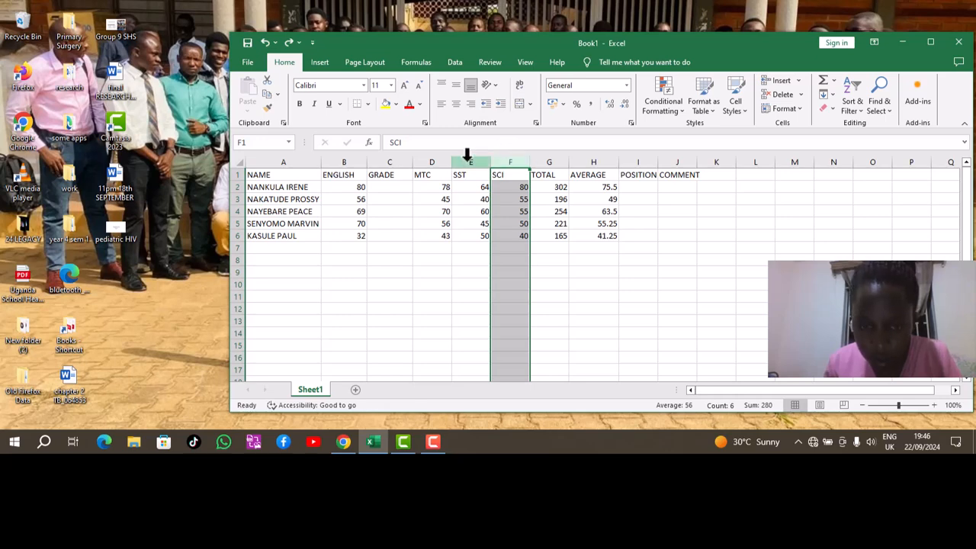
pyautogui.click(470, 155)
pyautogui.rightClick(470, 154)
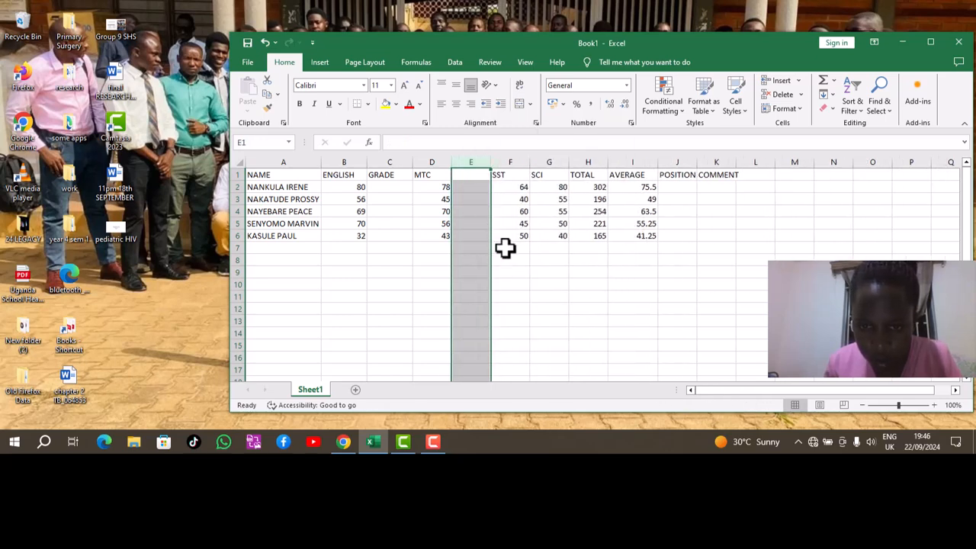
pyautogui.click(553, 162)
pyautogui.rightClick(548, 162)
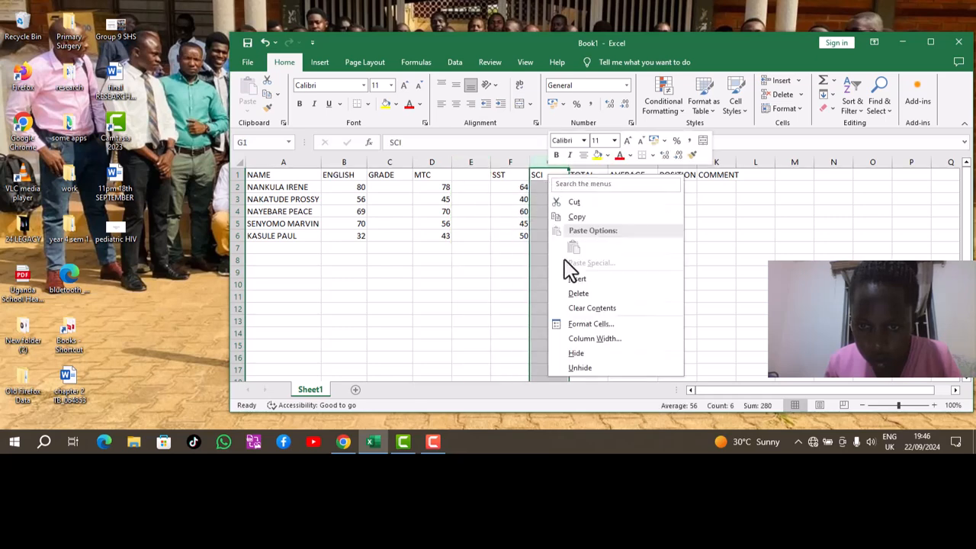
pyautogui.click(581, 280)
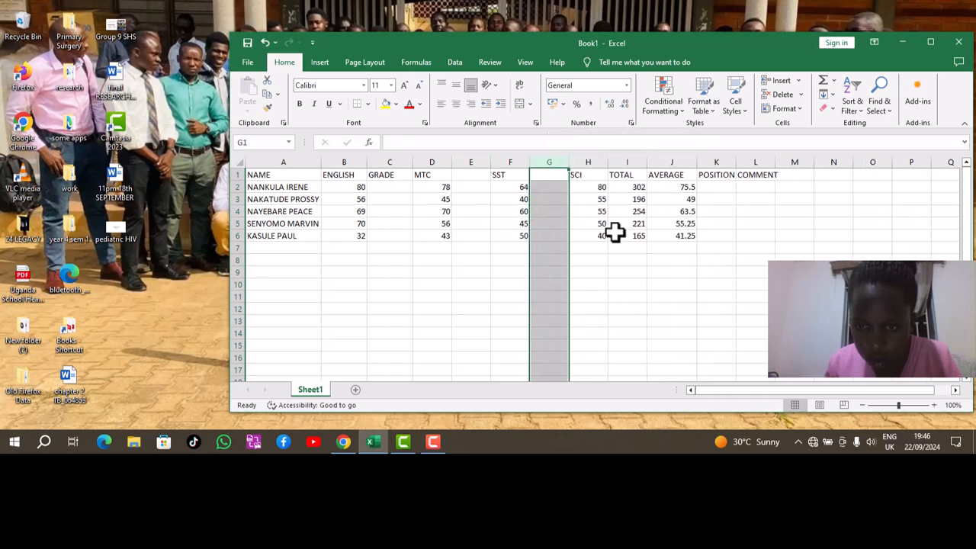
# Add an extra blank column before SCI, then undo both inserted columns.
pyautogui.rightClick(602, 175)
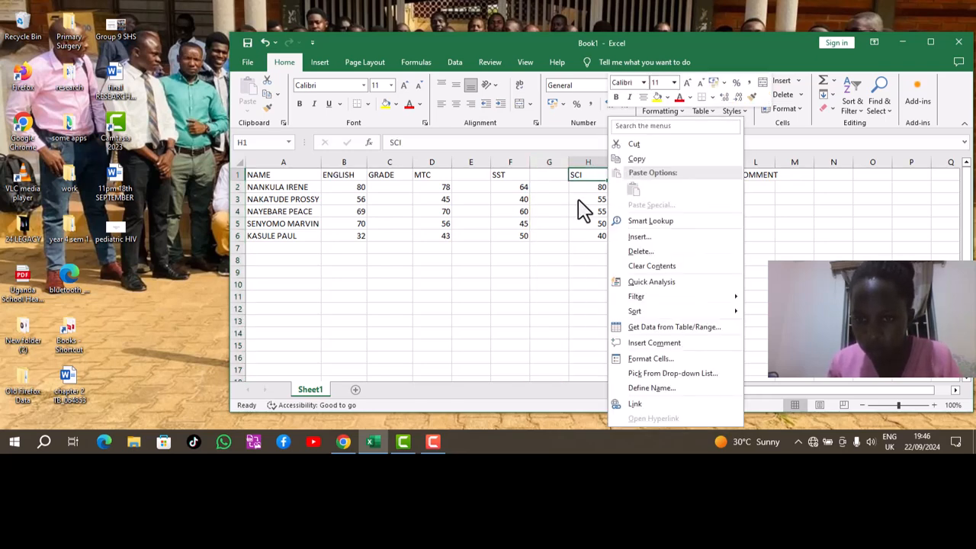
pyautogui.click(579, 200)
pyautogui.click(621, 161)
pyautogui.rightClick(610, 161)
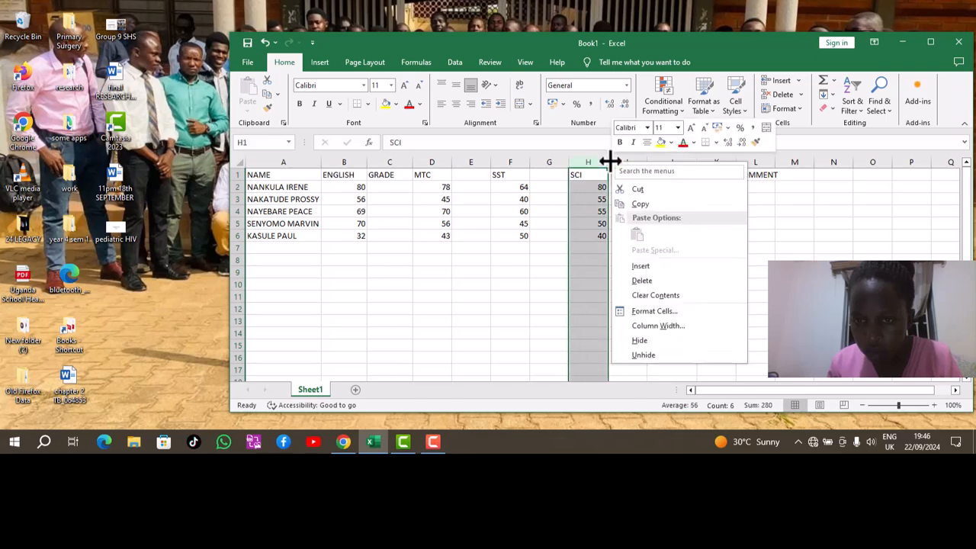
pyautogui.click(641, 267)
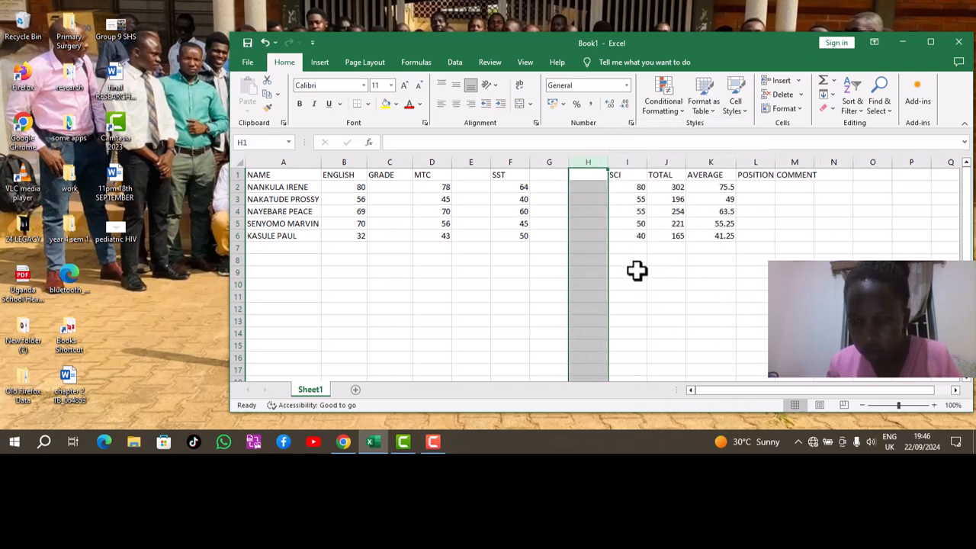
pyautogui.click(266, 44)
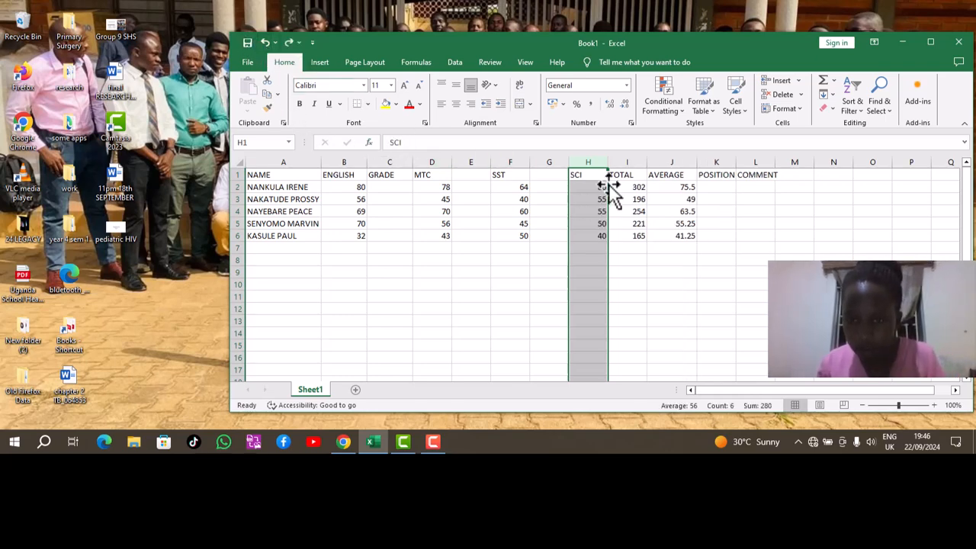
pyautogui.click(266, 43)
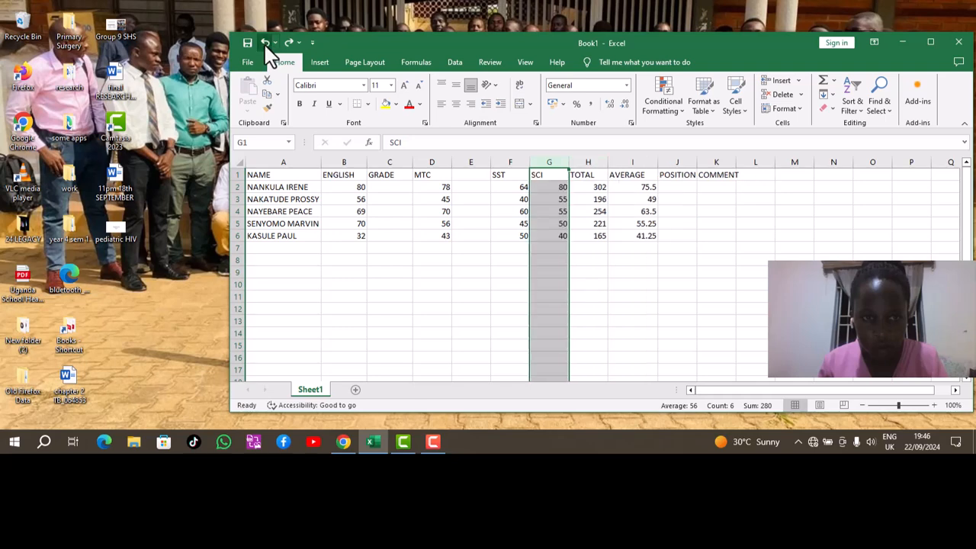
# Insert blank columns before SCI and before TOTAL.
pyautogui.rightClick(542, 164)
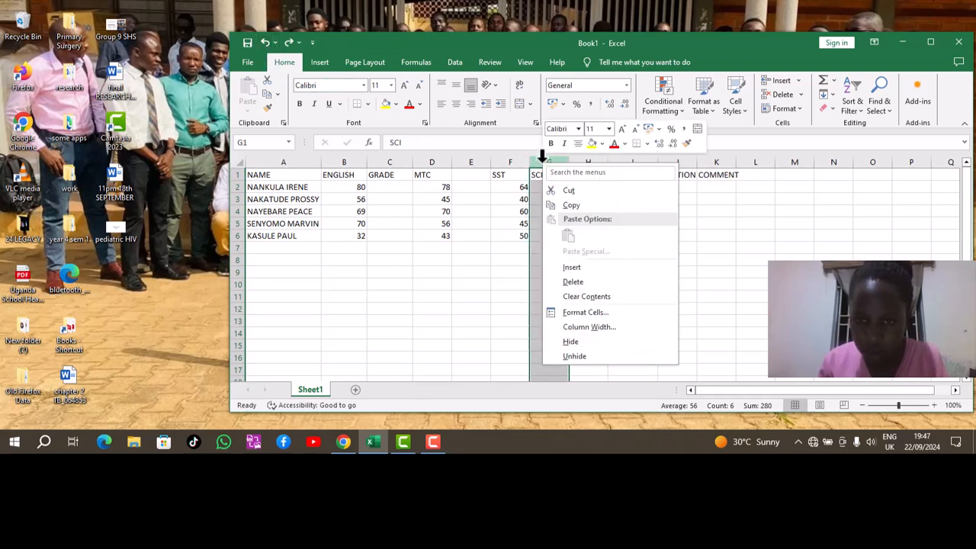
pyautogui.click(587, 268)
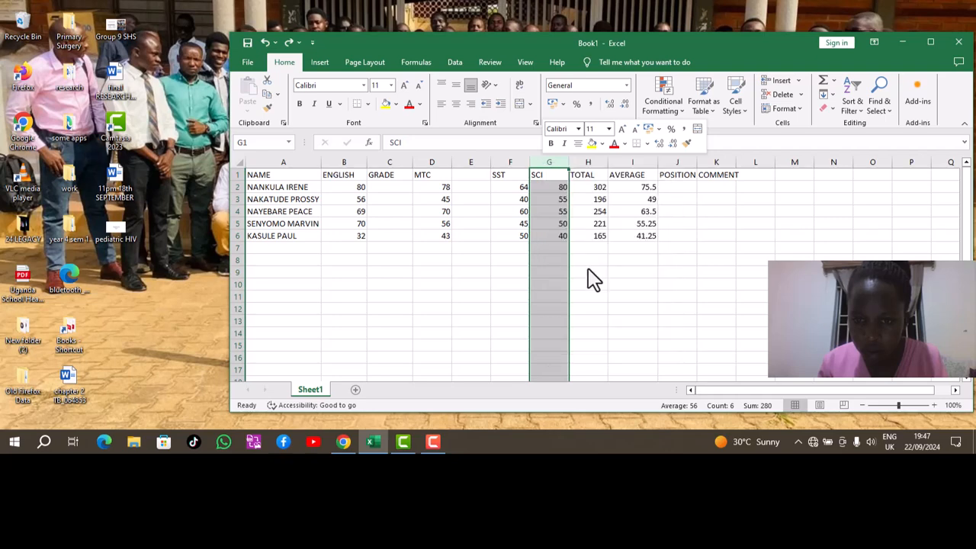
pyautogui.rightClick(622, 161)
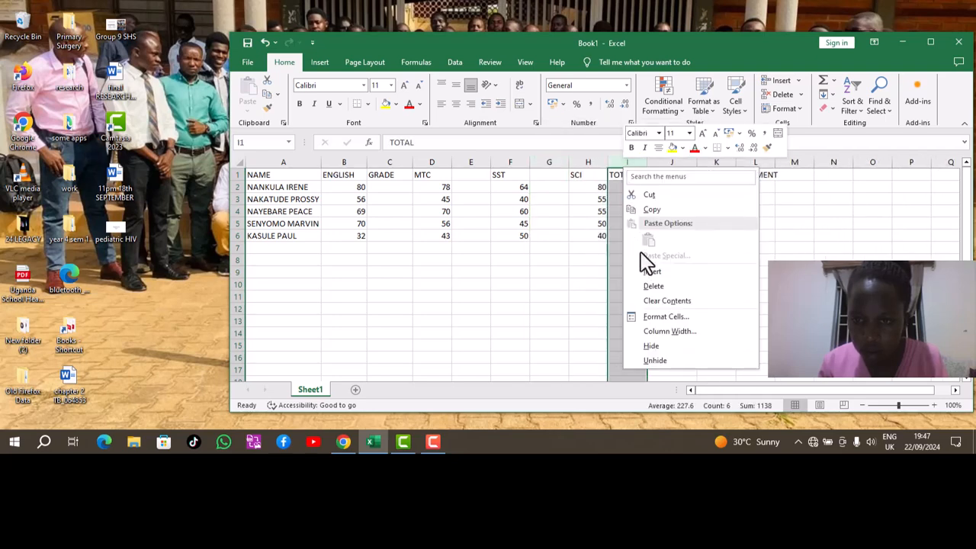
pyautogui.click(655, 272)
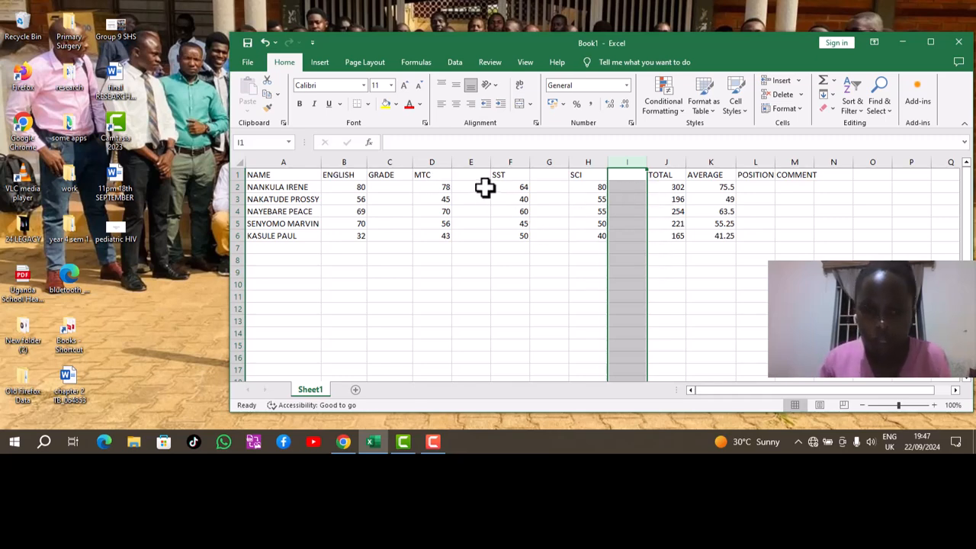
pyautogui.click(476, 174)
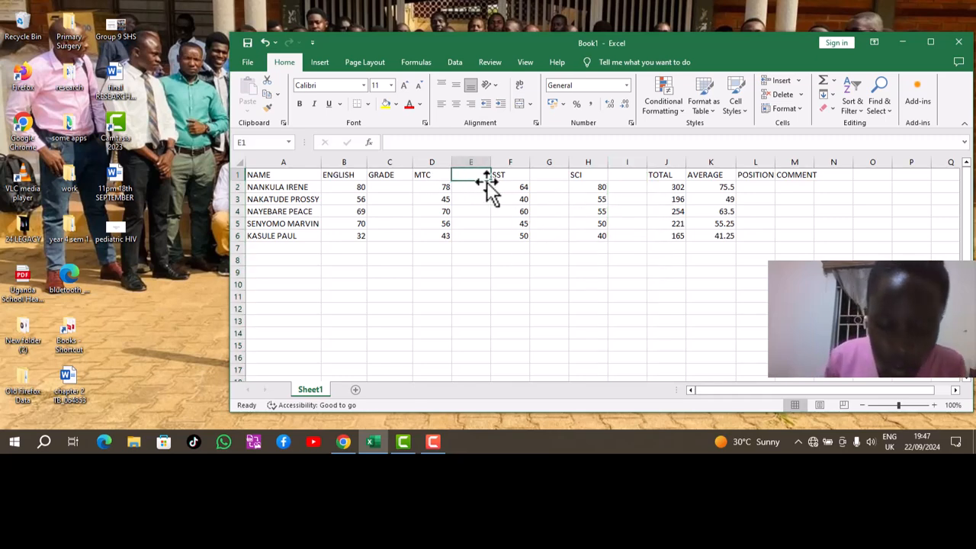
# Type GRADE headings into E1, G1 and I1 beside the MTC, SST and SCI columns.
pyautogui.write('GRADE')
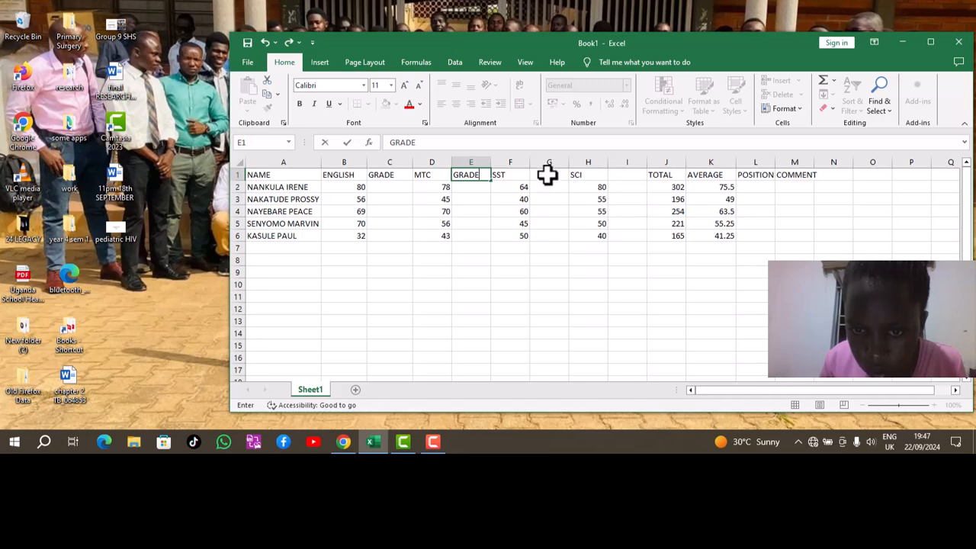
pyautogui.click(548, 175)
pyautogui.write('GRADE')
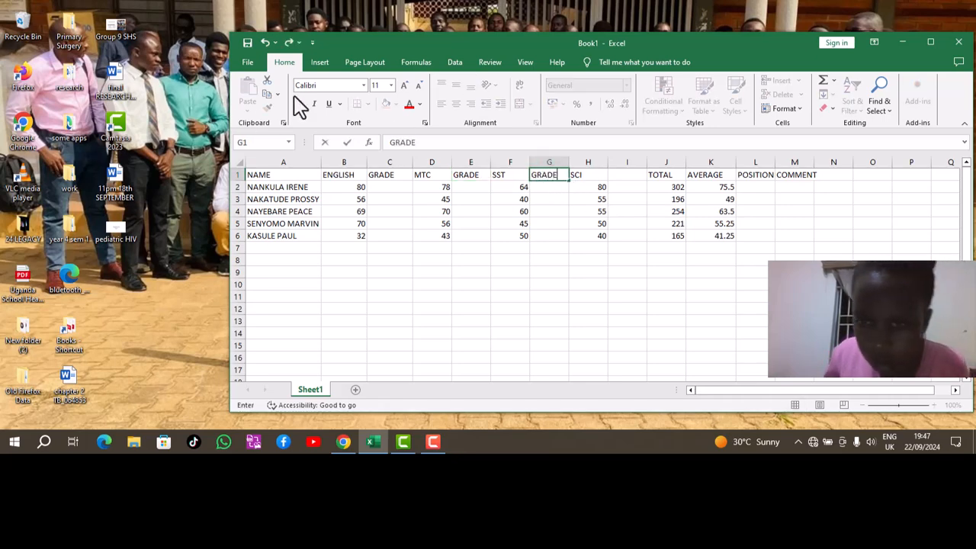
pyautogui.click(633, 174)
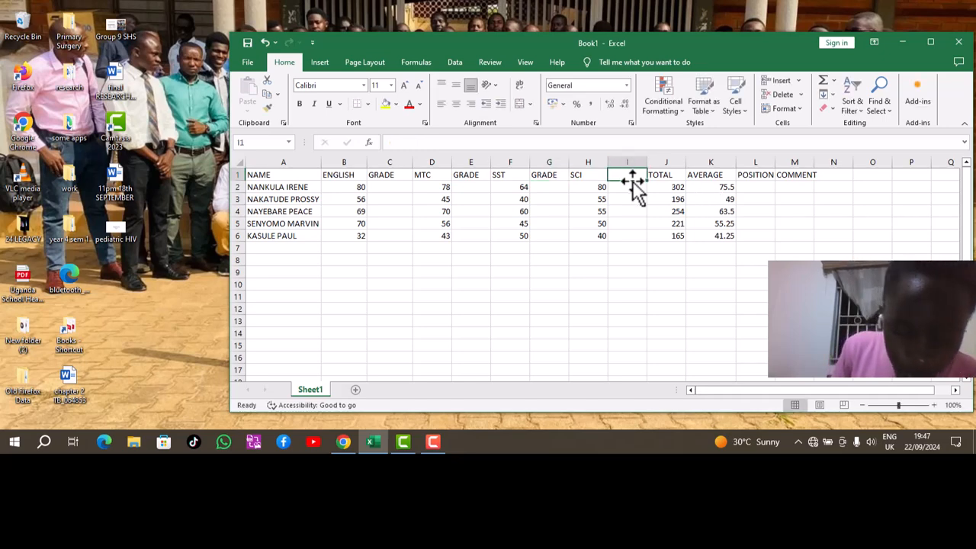
pyautogui.write('GRADE')
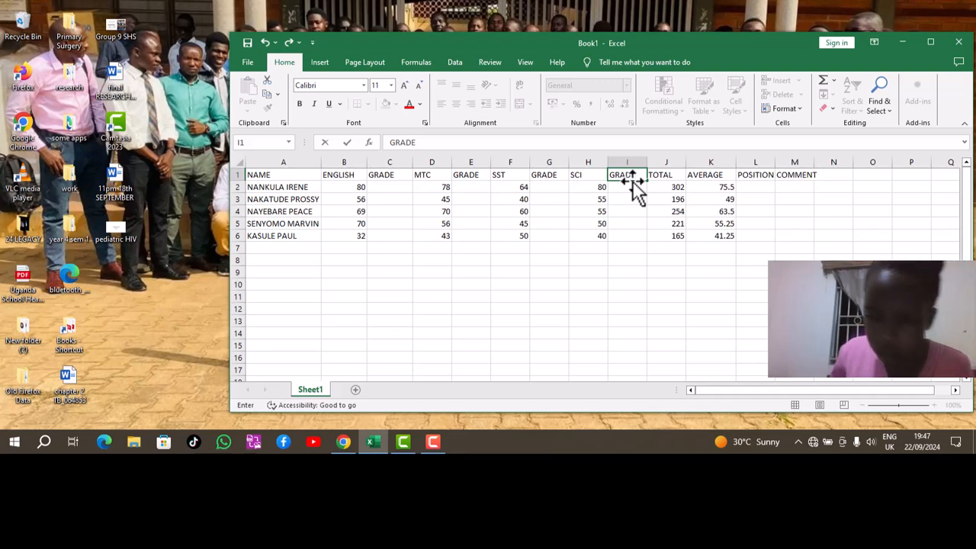
pyautogui.click(390, 190)
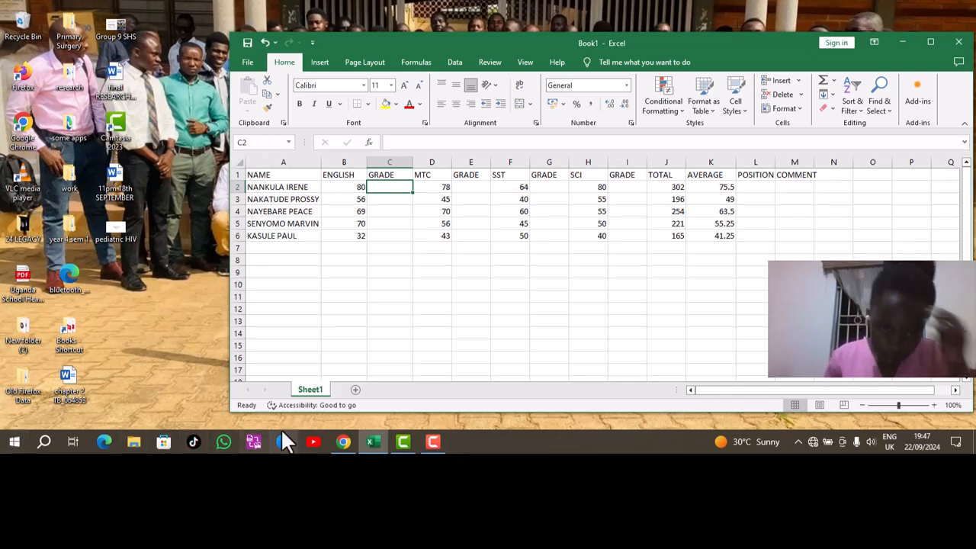
# Start an Insert Table below the marks, setting its range around E9:E10.
pyautogui.click(431, 271)
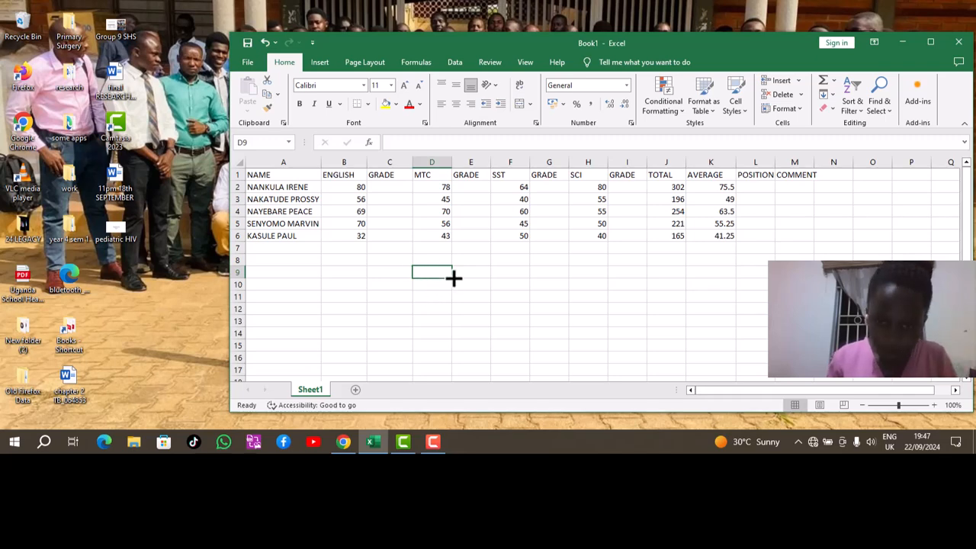
pyautogui.click(316, 65)
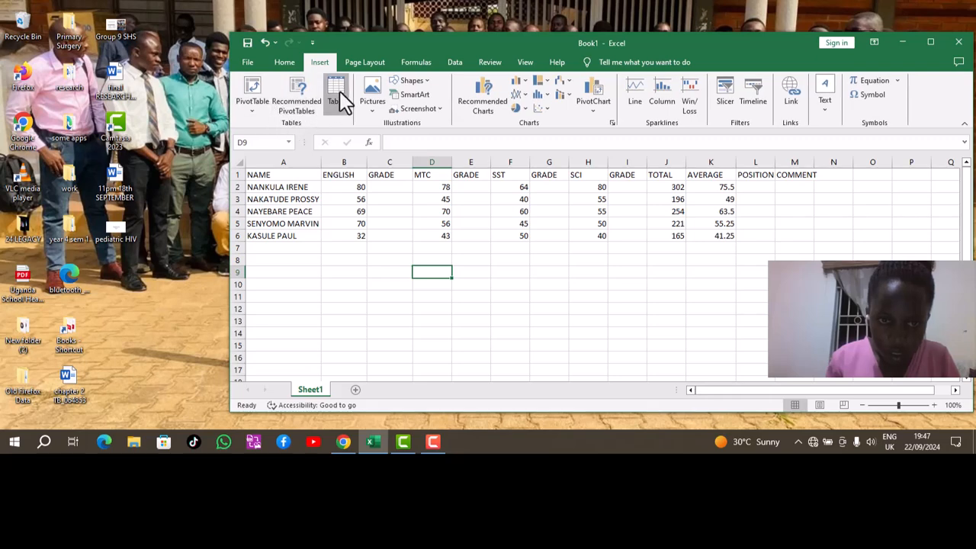
pyautogui.click(337, 95)
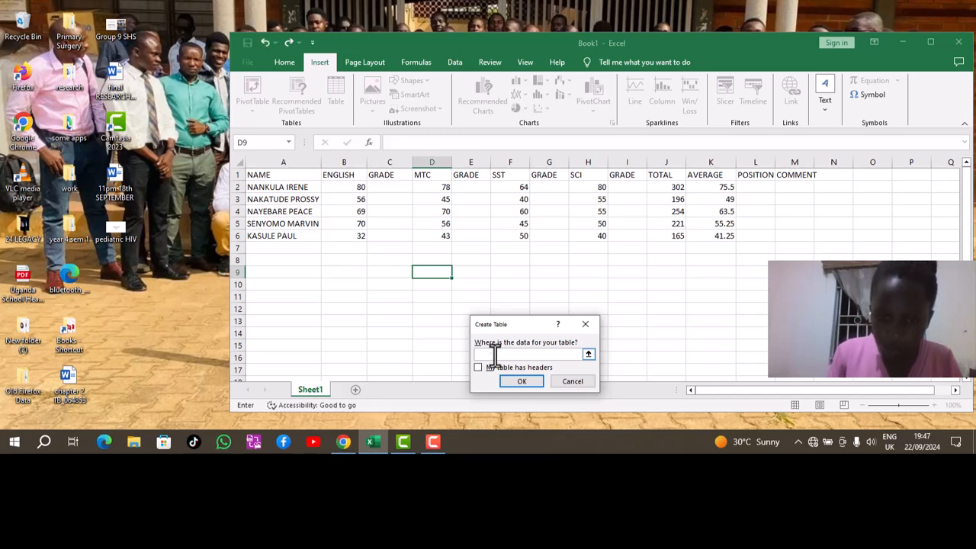
pyautogui.click(437, 273)
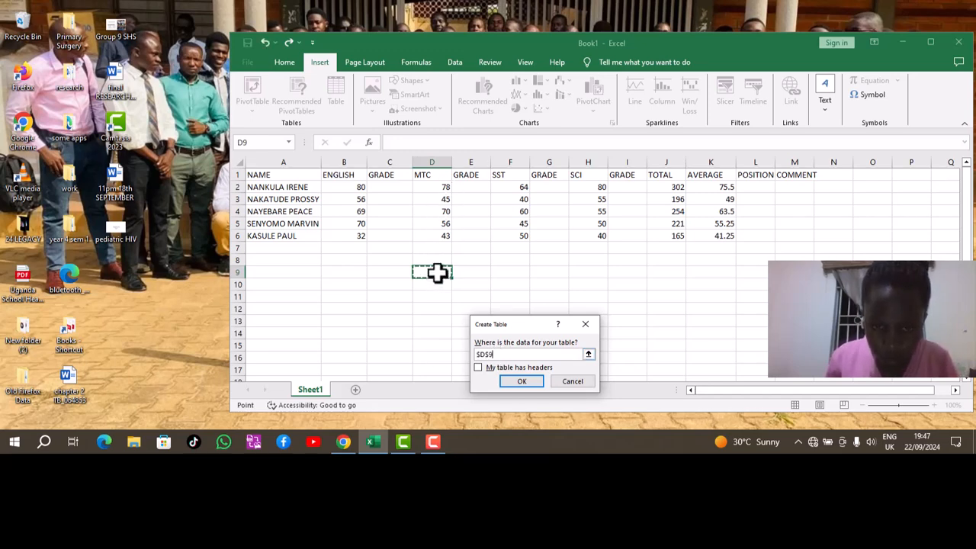
pyautogui.click(453, 270)
pyautogui.click(464, 279)
pyautogui.click(468, 272)
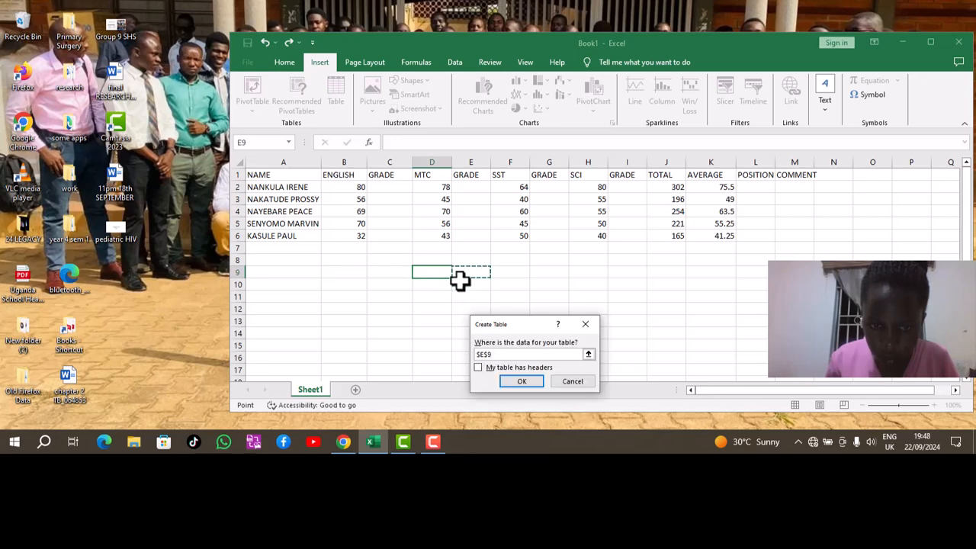
pyautogui.moveTo(456, 279); pyautogui.dragTo(460, 276)
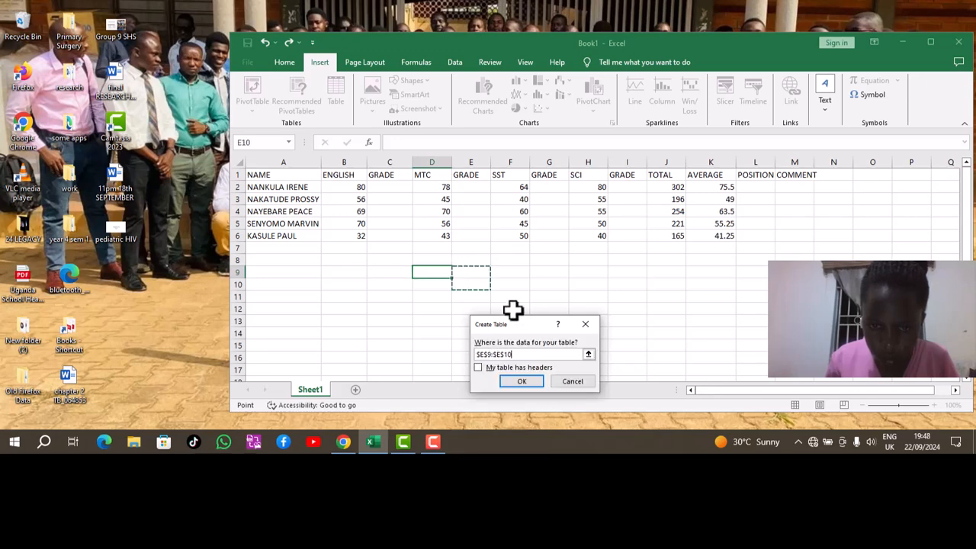
# Cancel the table, undo the I1 heading and retype it as GRADE.
pyautogui.click(586, 324)
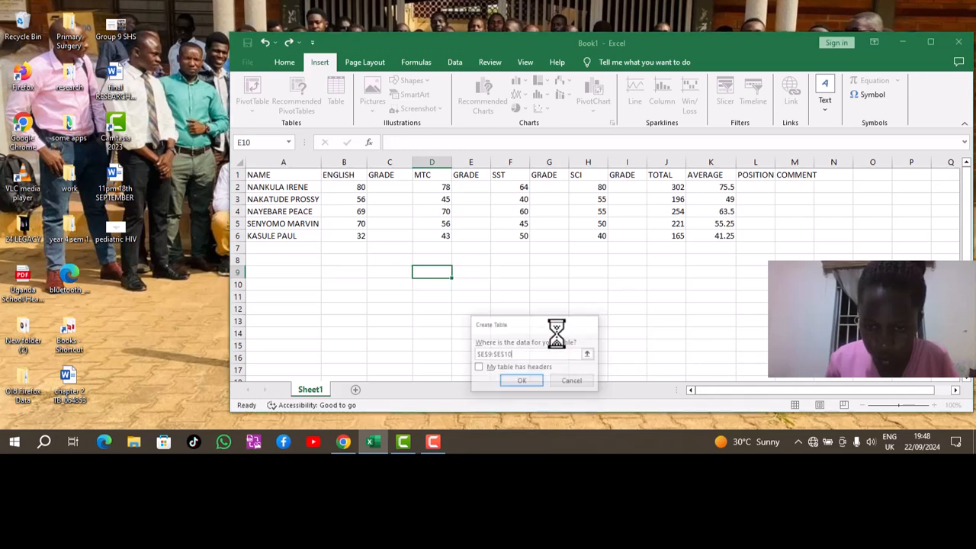
pyautogui.click(266, 40)
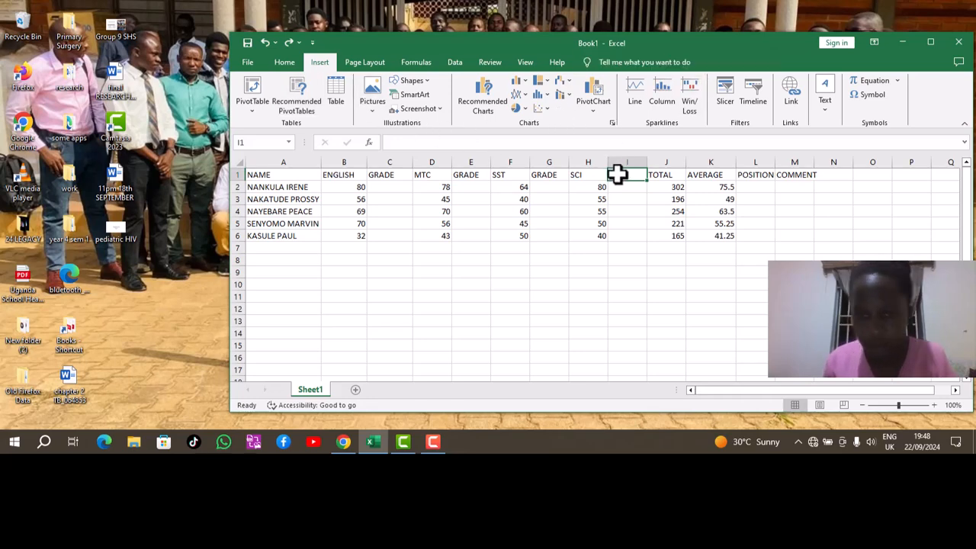
pyautogui.write('GRADE')
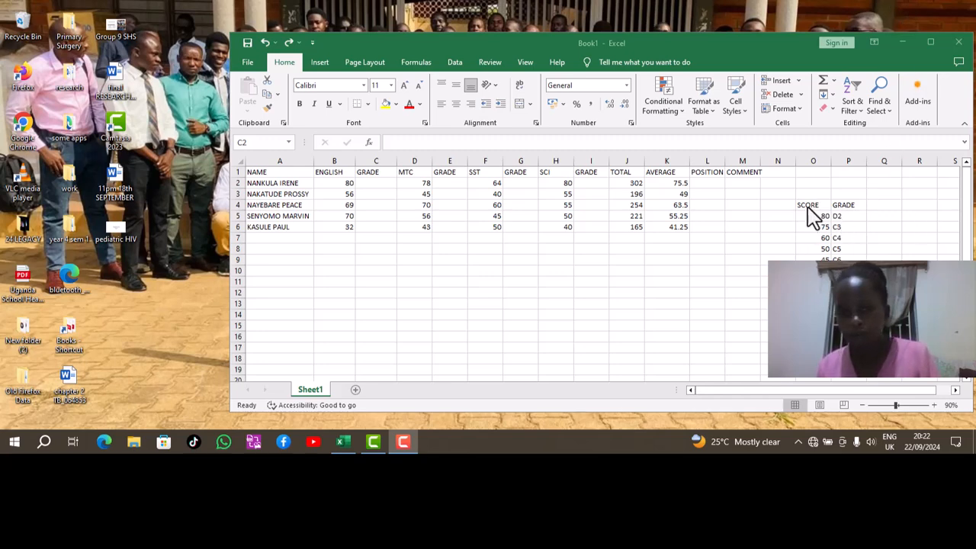
# Enter =VLOOKUP(B2,$O$5:$P$5,2,TRUE) in C2 so it returns the grade D2.
pyautogui.click(367, 182)
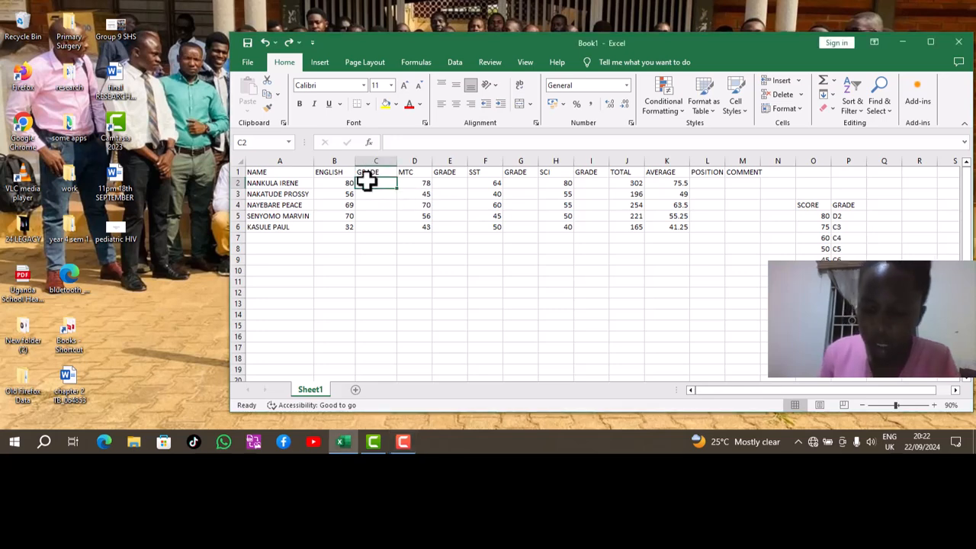
pyautogui.write('=VLOO')
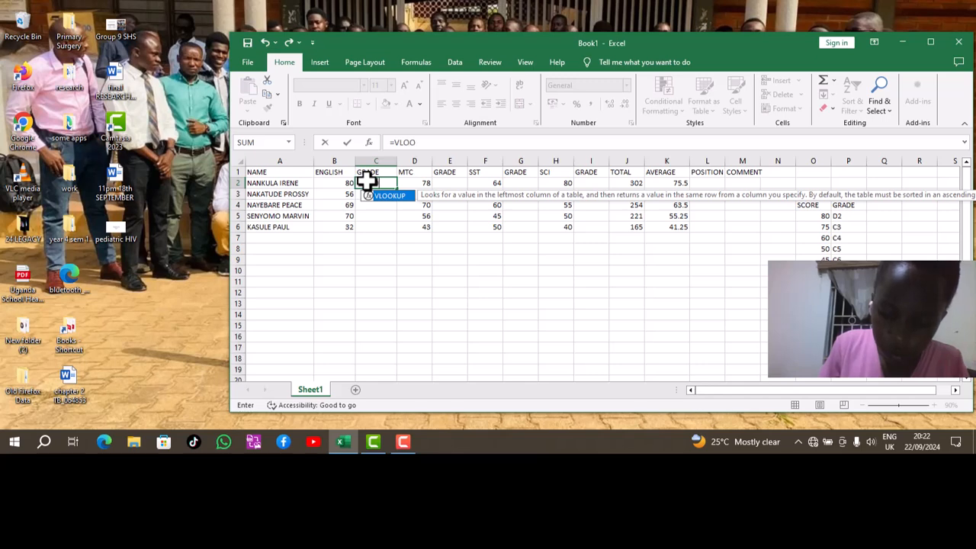
pyautogui.write('KUP')
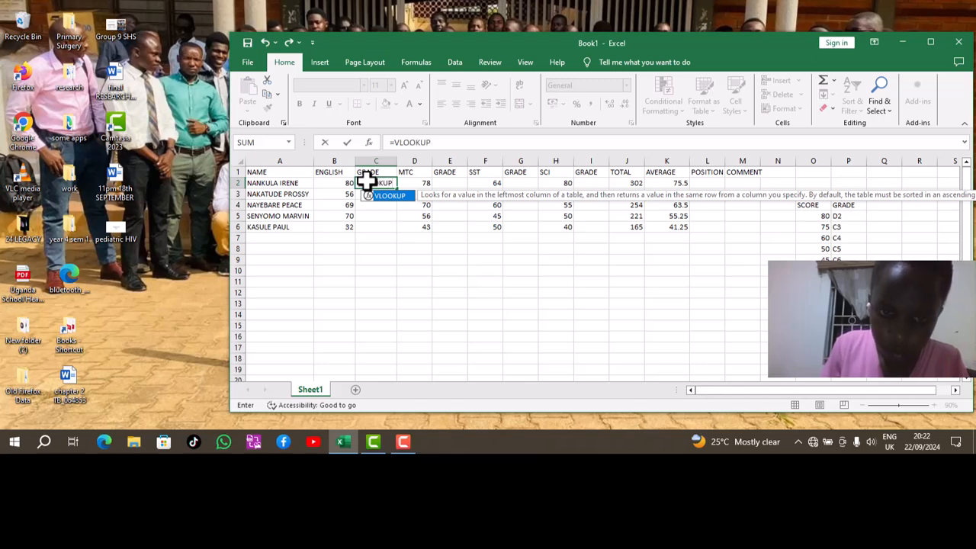
pyautogui.write('(')
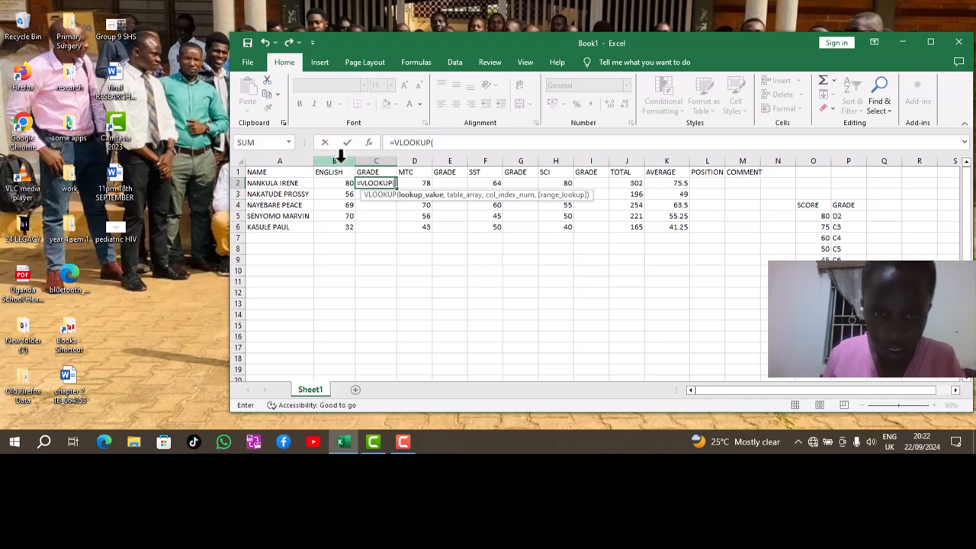
pyautogui.click(341, 185)
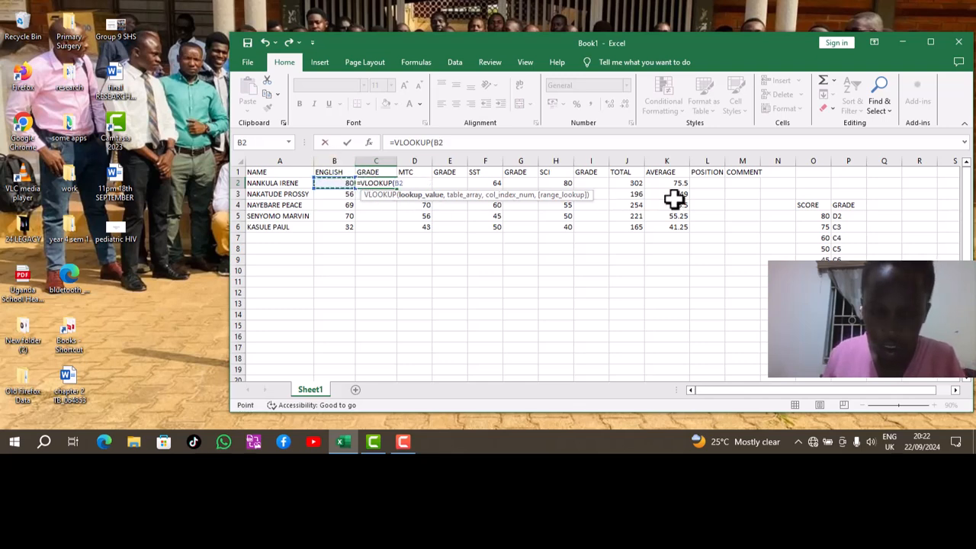
pyautogui.write(',')
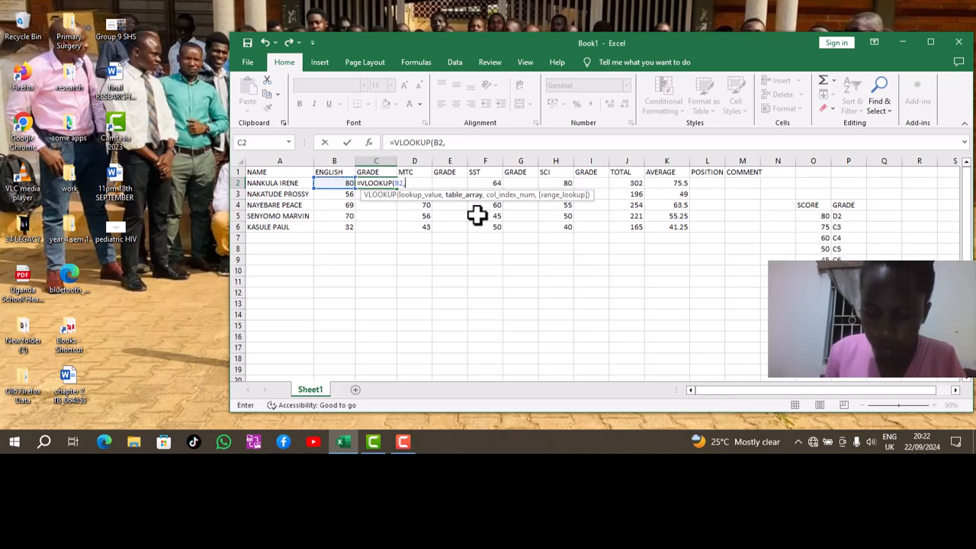
pyautogui.click(811, 216)
pyautogui.moveTo(811, 216); pyautogui.dragTo(843, 218)
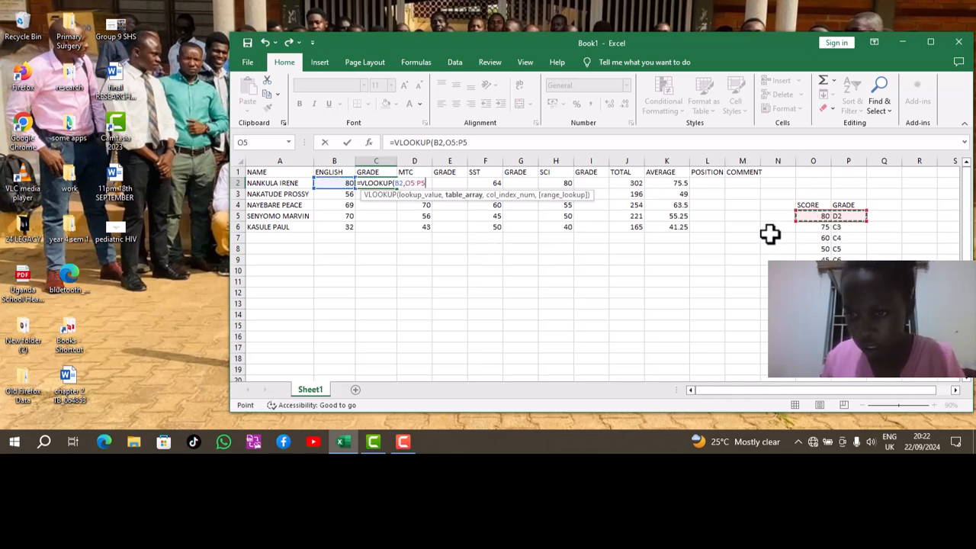
pyautogui.press('F4')
pyautogui.write(',')
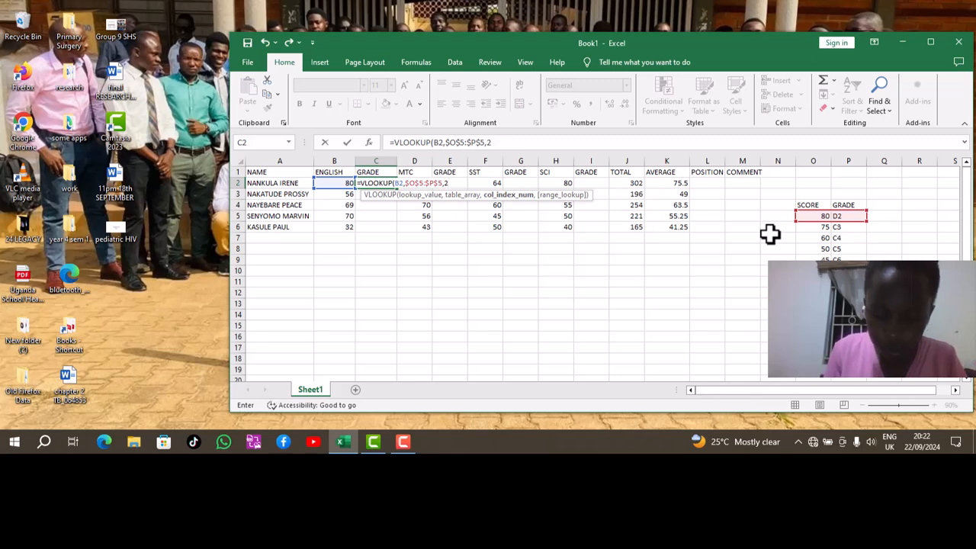
pyautogui.write('2,TRUE')
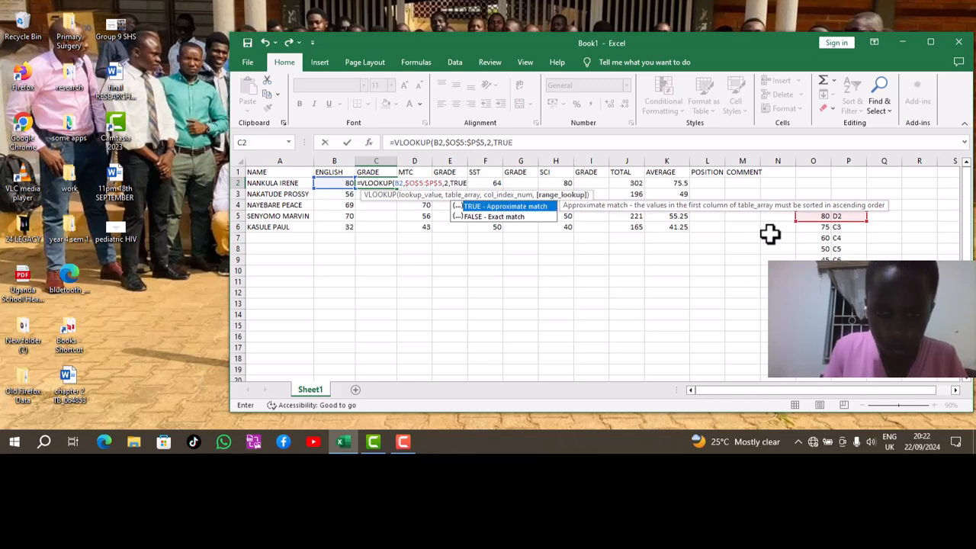
pyautogui.write(')')
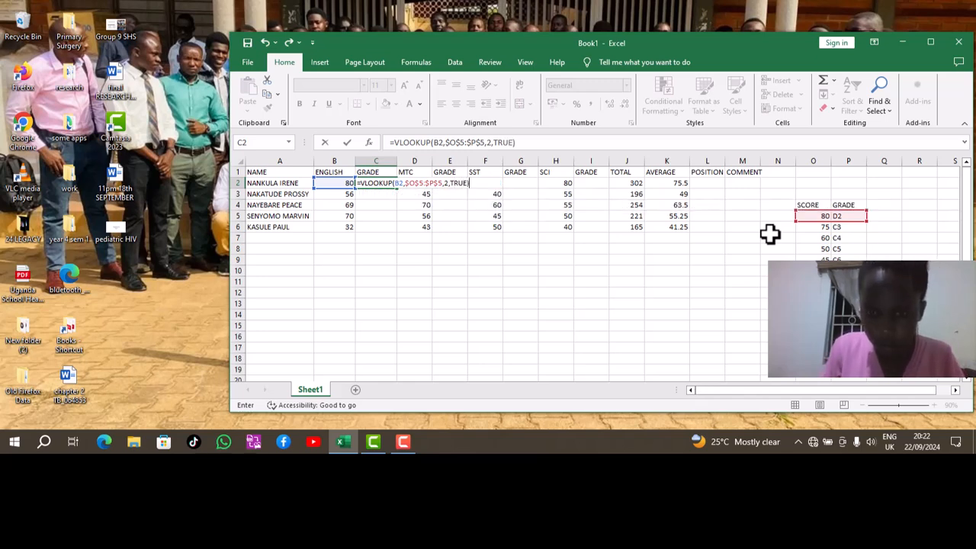
pyautogui.press('Return')
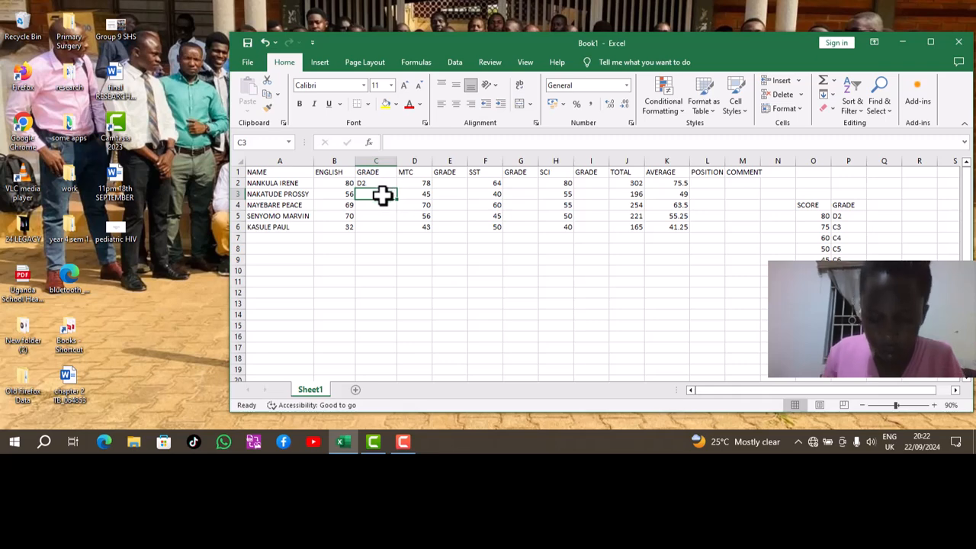
# Try a misspelled =VLOOUP grade lookup in C3 against O5:P5, then undo the #NAME? result.
pyautogui.write('=VLO')
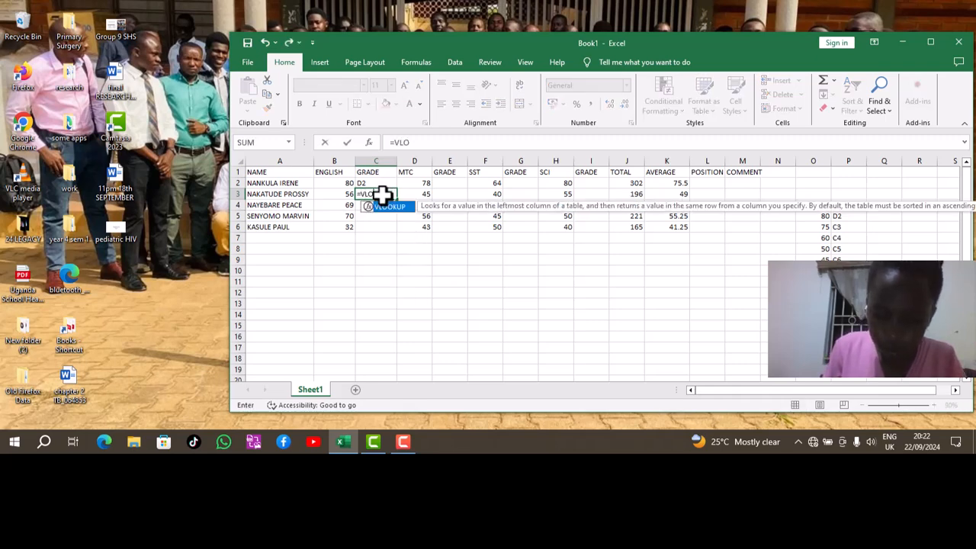
pyautogui.write('O')
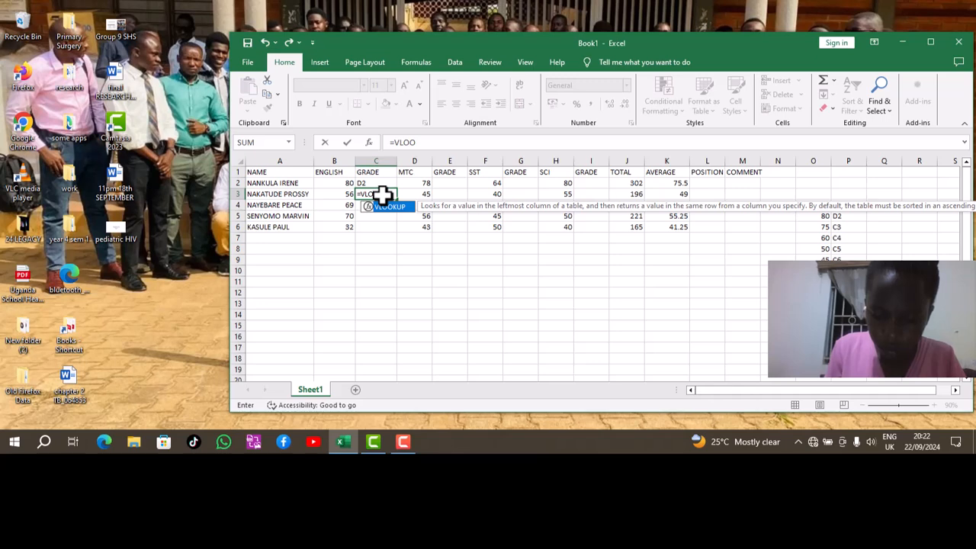
pyautogui.write('UP(')
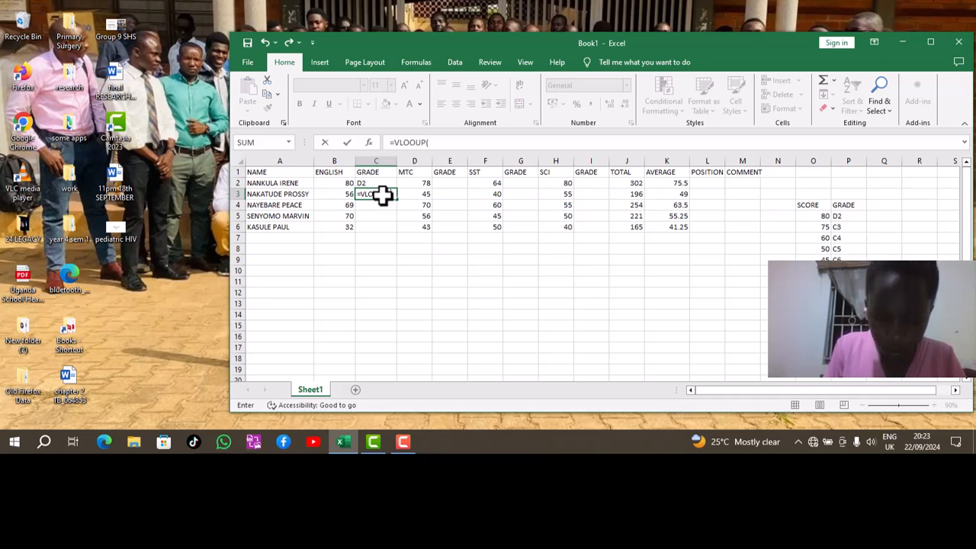
pyautogui.write('3,')
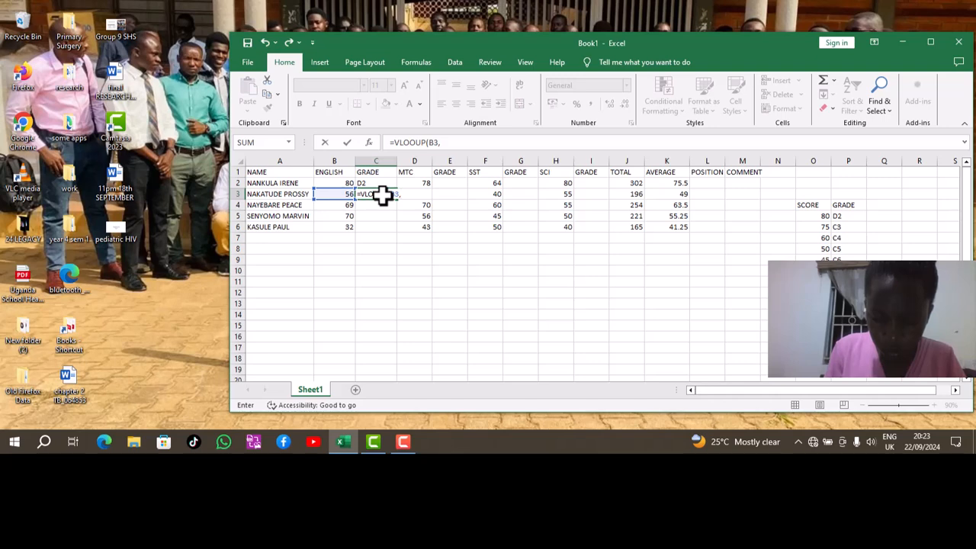
pyautogui.moveTo(817, 215); pyautogui.dragTo(852, 226)
pyautogui.click(853, 214)
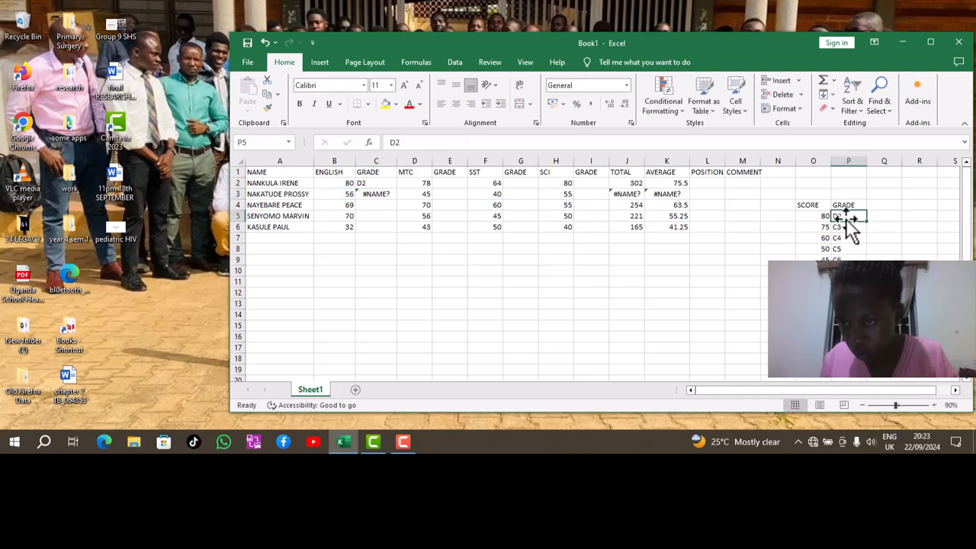
pyautogui.click(821, 217)
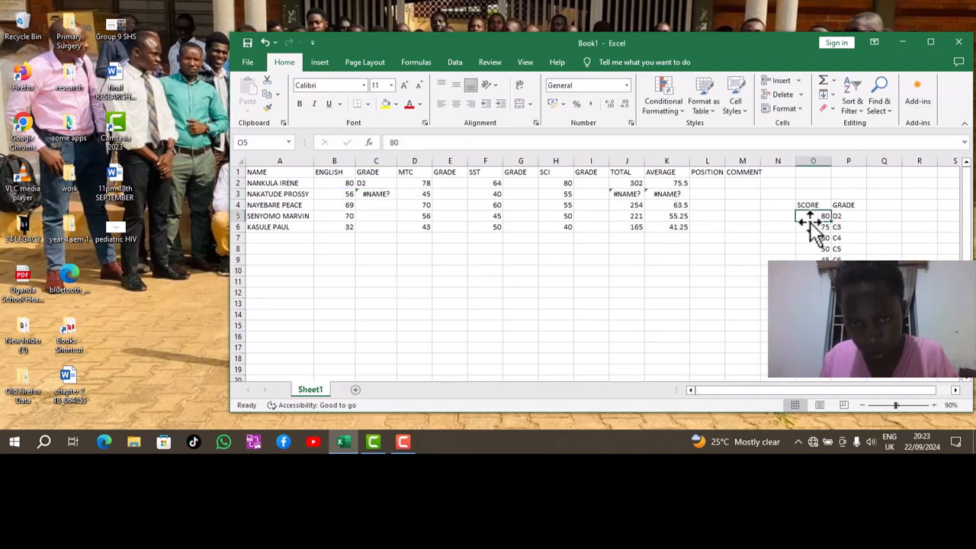
pyautogui.click(265, 44)
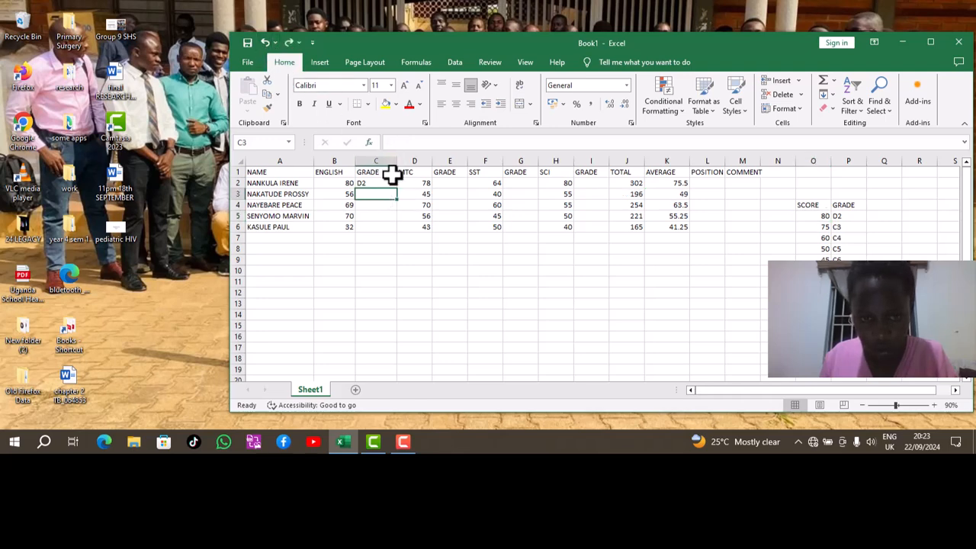
# Start a =RANK( formula in L2 using J3, then erase it and return to J2.
pyautogui.press('F9')
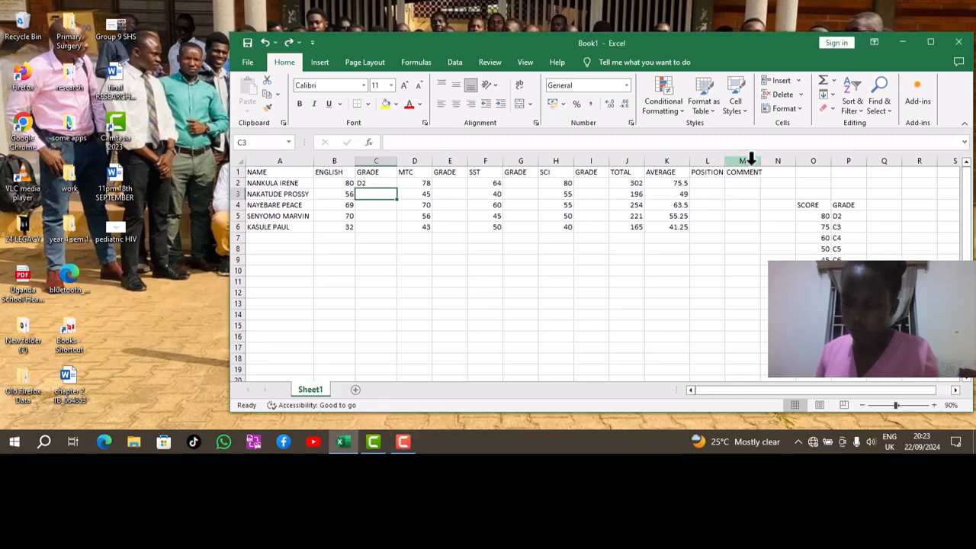
pyautogui.click(711, 183)
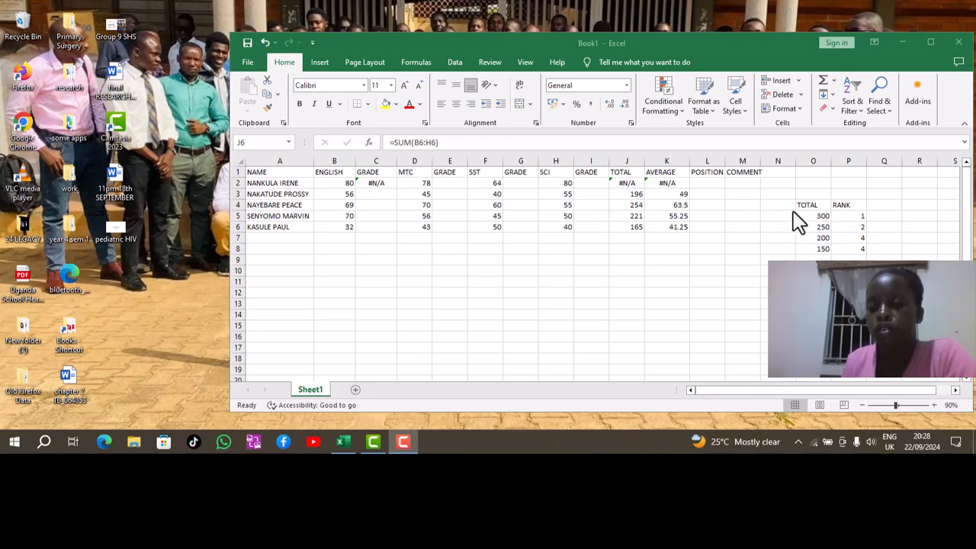
pyautogui.click(698, 187)
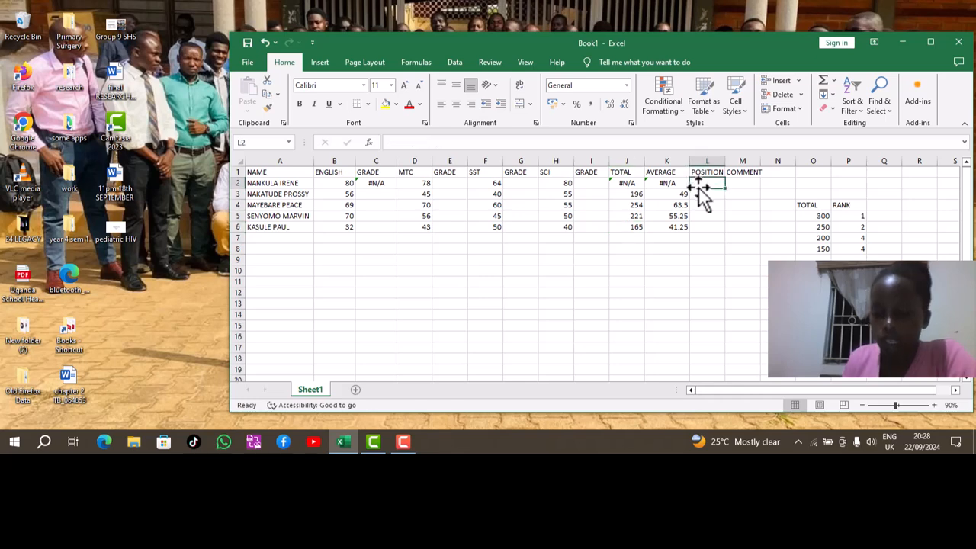
pyautogui.write('=RANK')
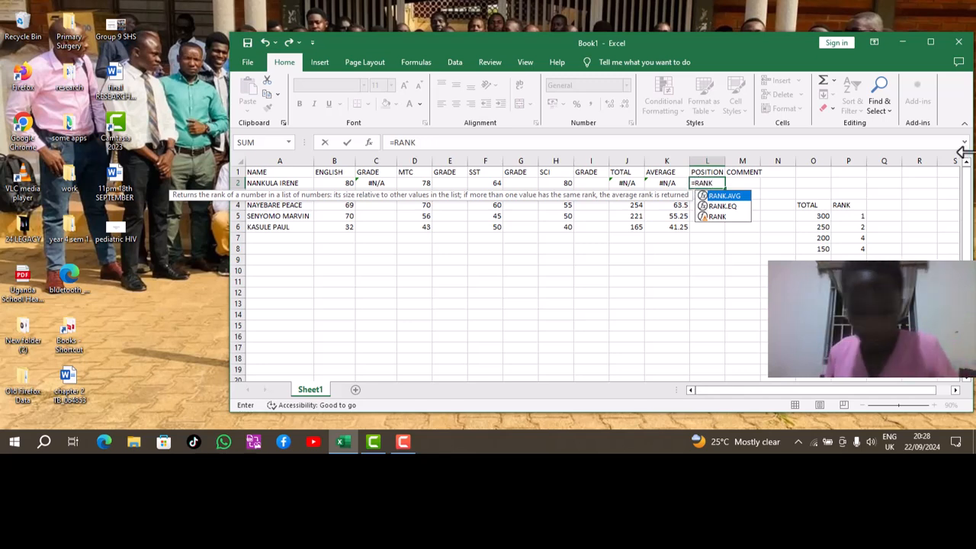
pyautogui.write('(')
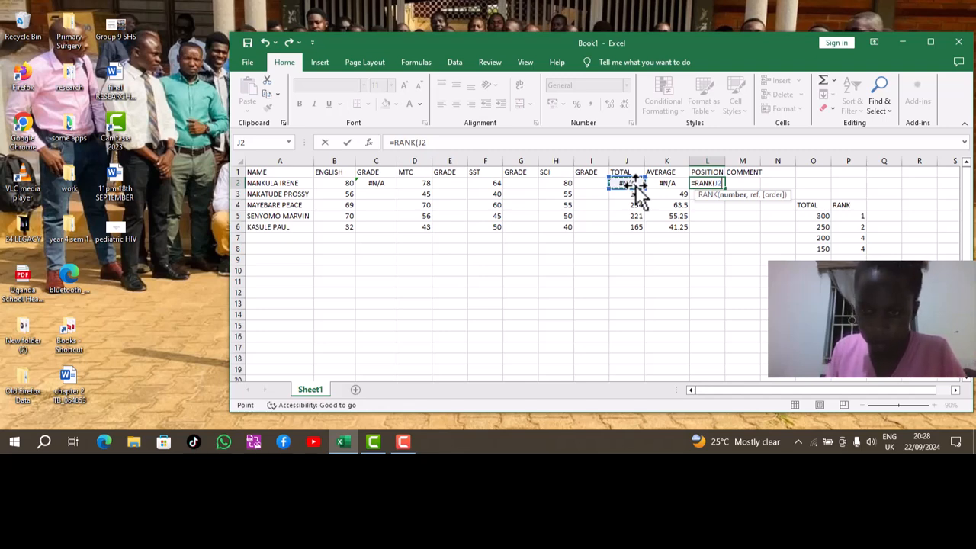
pyautogui.click(625, 193)
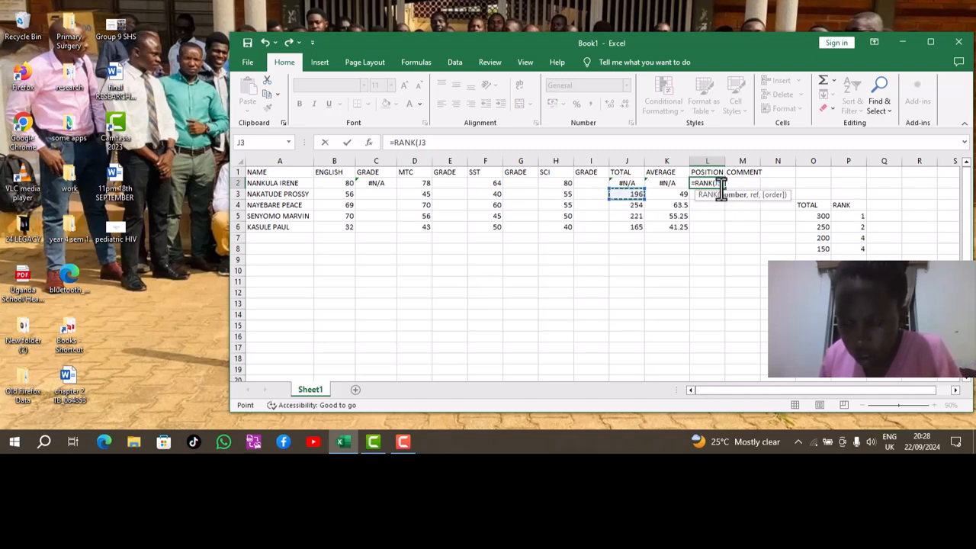
pyautogui.press('BackSpace')
pyautogui.press('BackSpace')
pyautogui.press('BackSpace')
pyautogui.press('BackSpace')
pyautogui.press('BackSpace')
pyautogui.press('BackSpace')
pyautogui.press('BackSpace')
pyautogui.press('BackSpace')
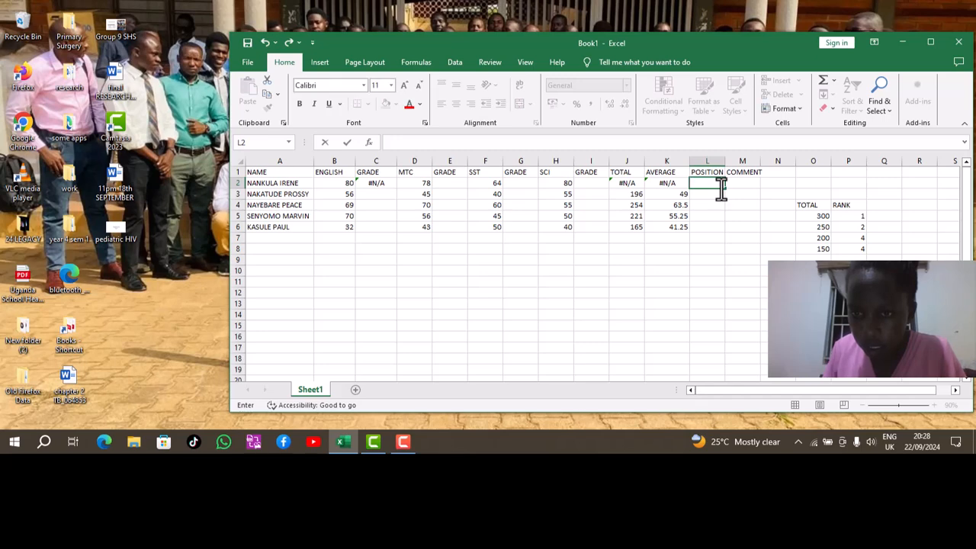
pyautogui.click(632, 183)
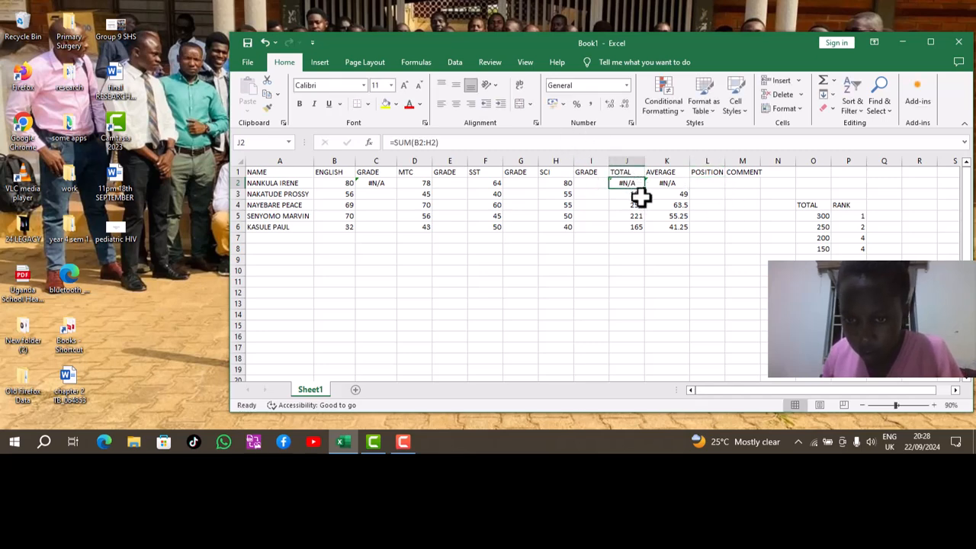
# Check the SUM formula in J6 and recalculate so J2 shows the total 302.
pyautogui.click(632, 227)
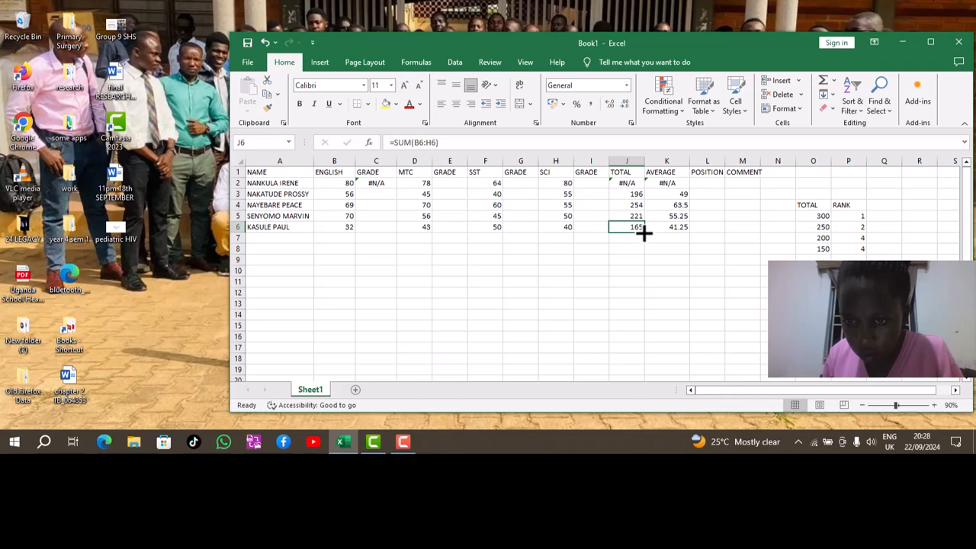
pyautogui.moveTo(644, 234); pyautogui.dragTo(643, 222)
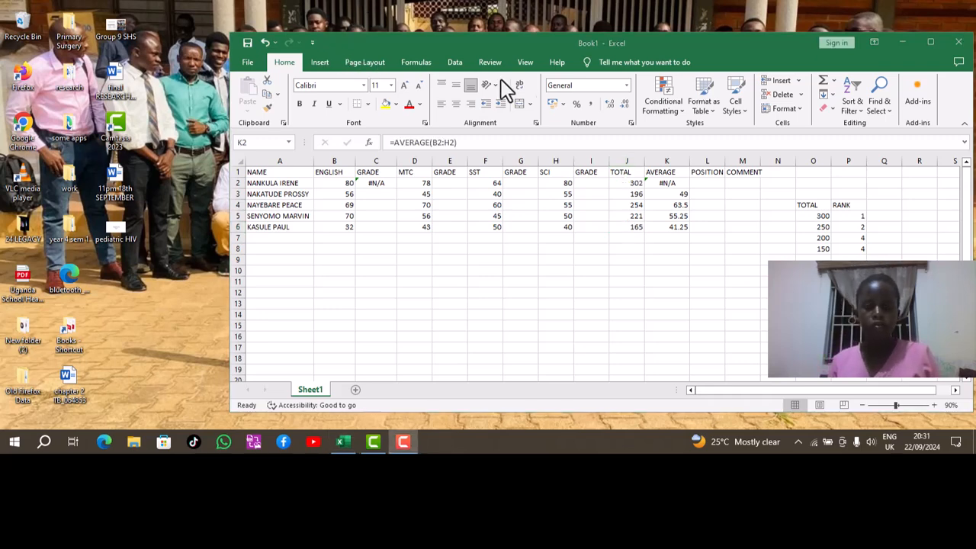
# Enter =RANK(J2,$J$2:$J$6,0) in L2 and fill it to L6, giving ranks 1, 4, 2, 3, 5.
pyautogui.click(707, 183)
pyautogui.write('=')
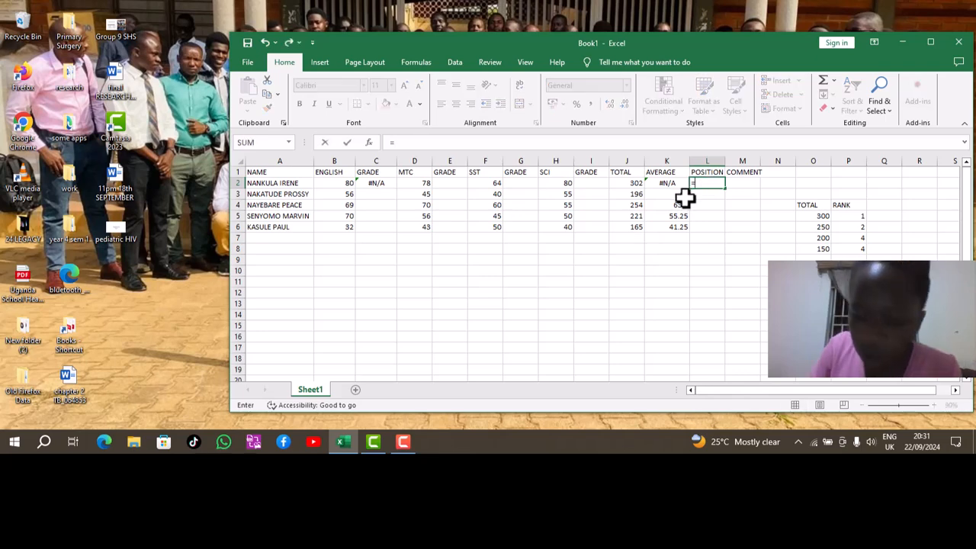
pyautogui.write('RANK')
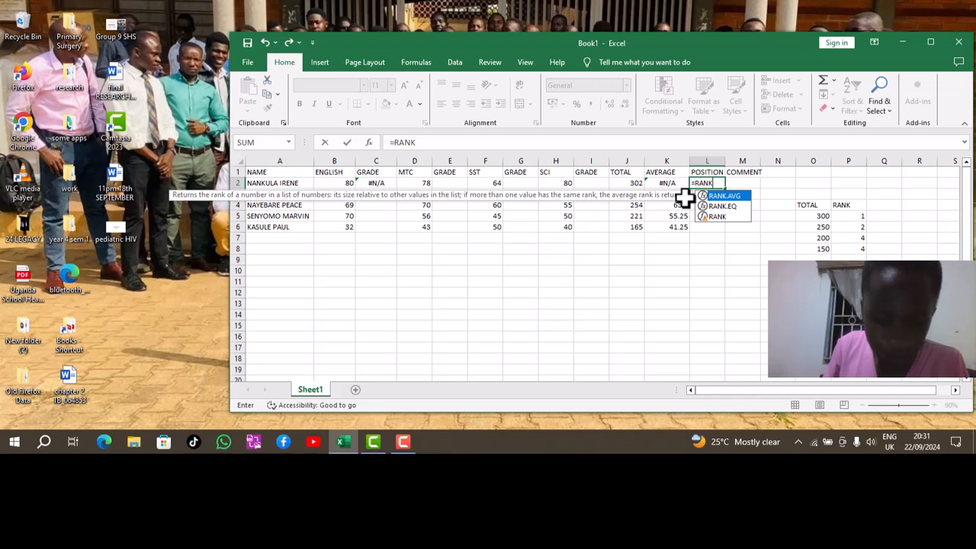
pyautogui.write('(')
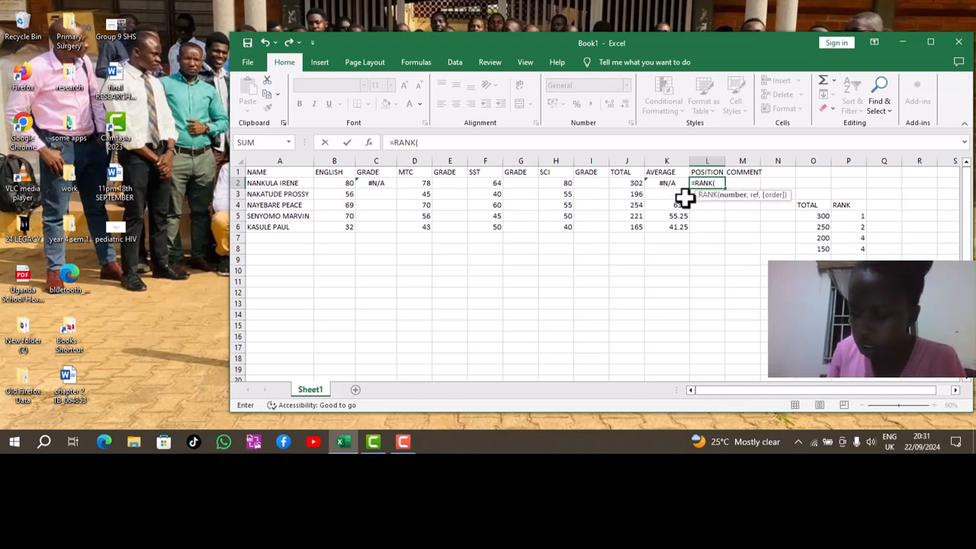
pyautogui.click(635, 186)
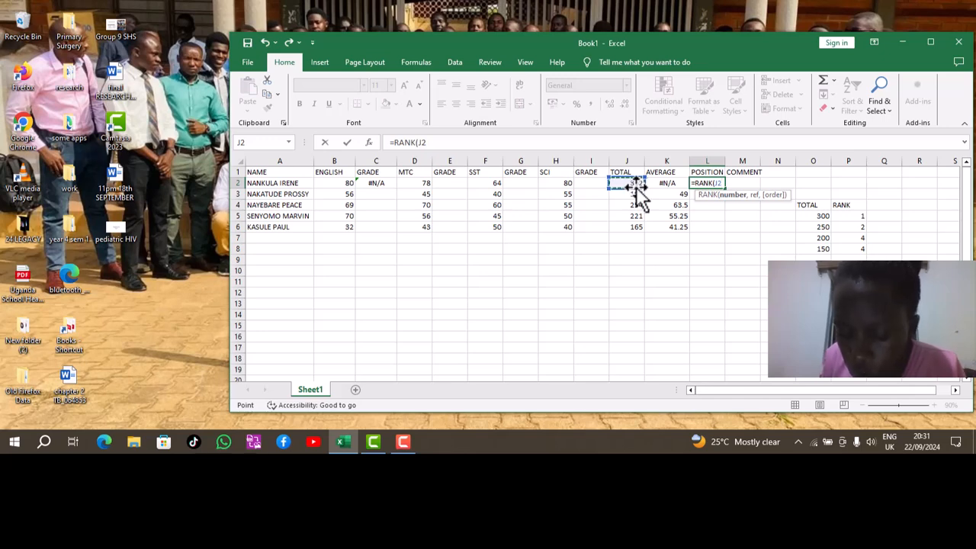
pyautogui.write(',')
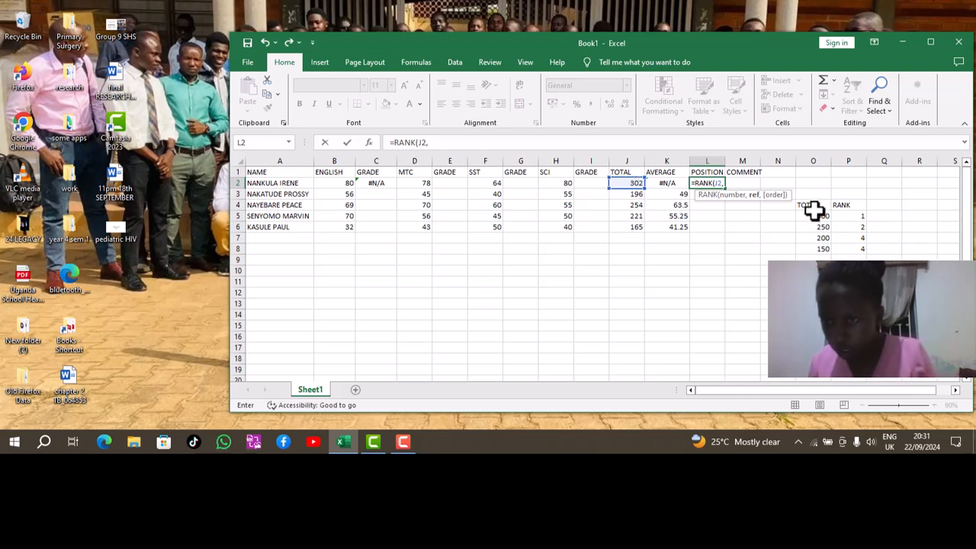
pyautogui.moveTo(805, 219); pyautogui.dragTo(844, 221)
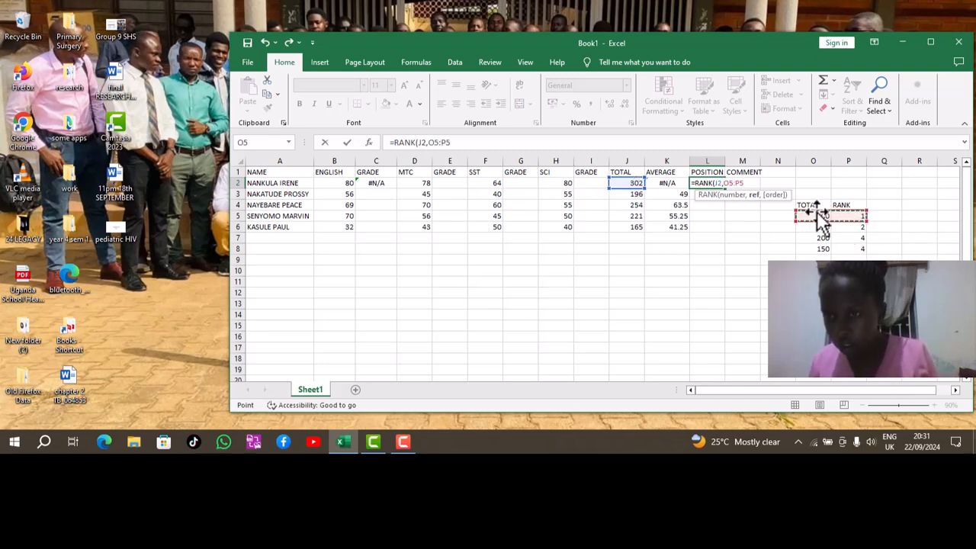
pyautogui.press('F4')
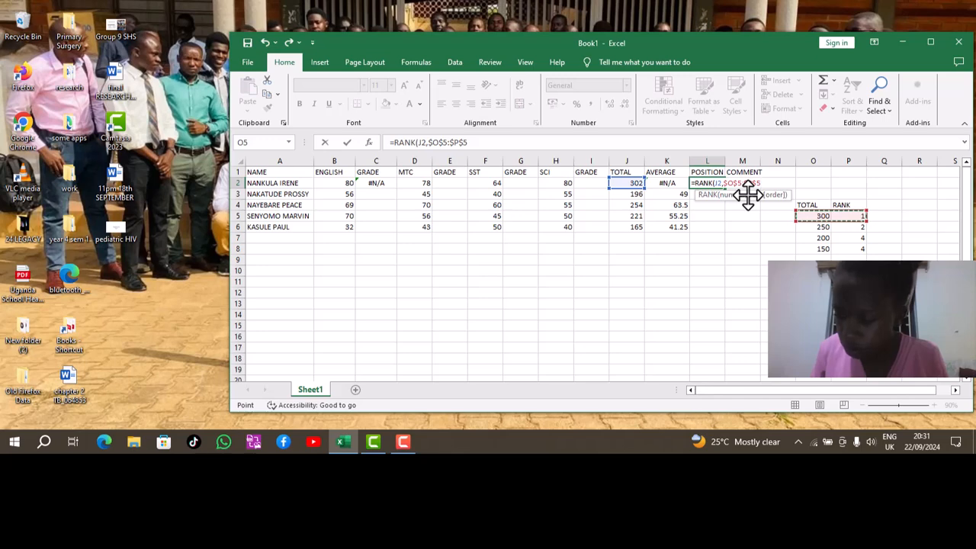
pyautogui.write(',')
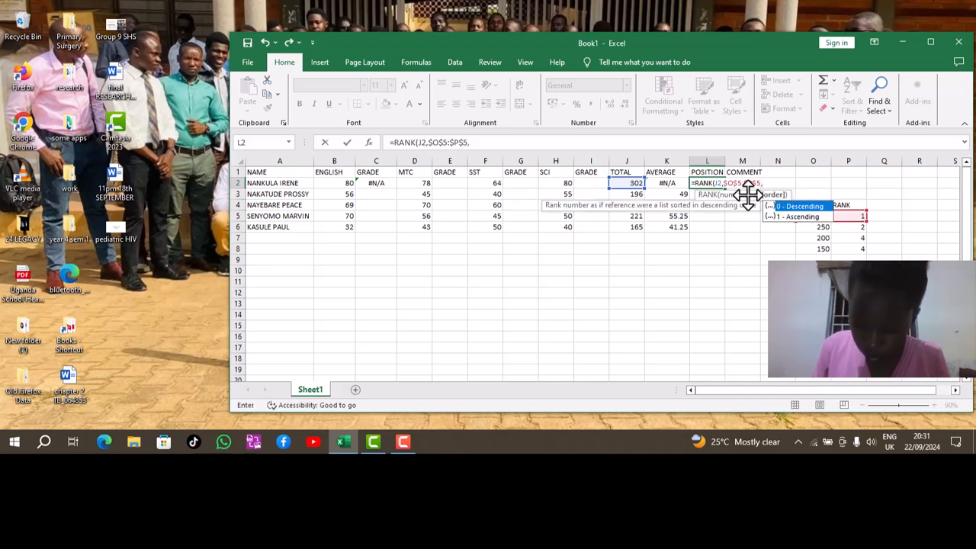
pyautogui.write('0)')
pyautogui.press('Return')
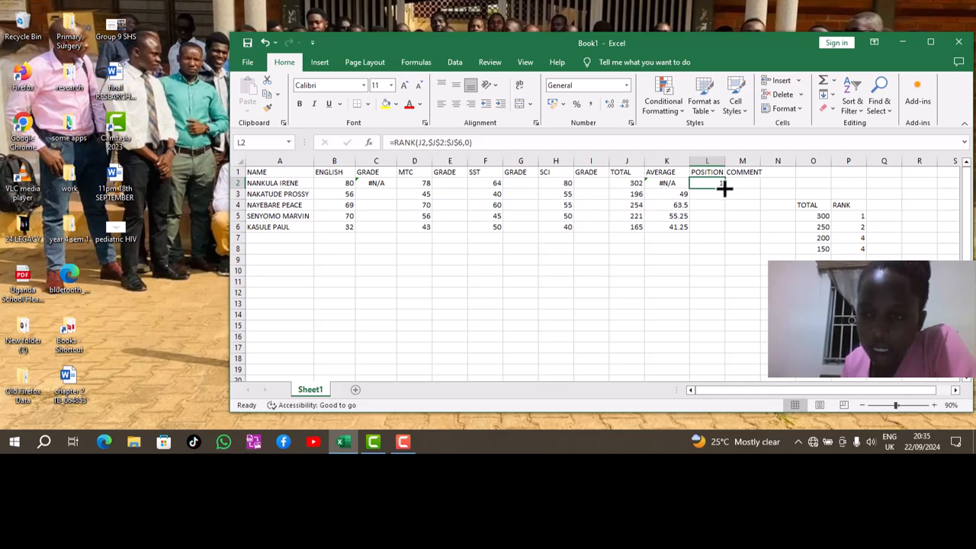
pyautogui.moveTo(724, 188); pyautogui.dragTo(725, 231)
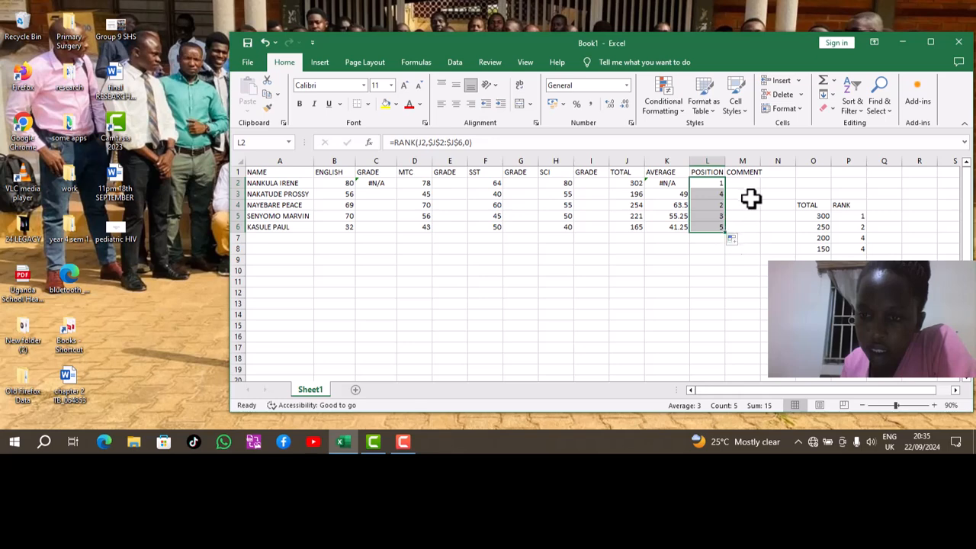
# Put =IF(J2>=200,"PROMOTED","FAILED") in COMMENT cell M2, showing PROMOTED.
pyautogui.click(752, 185)
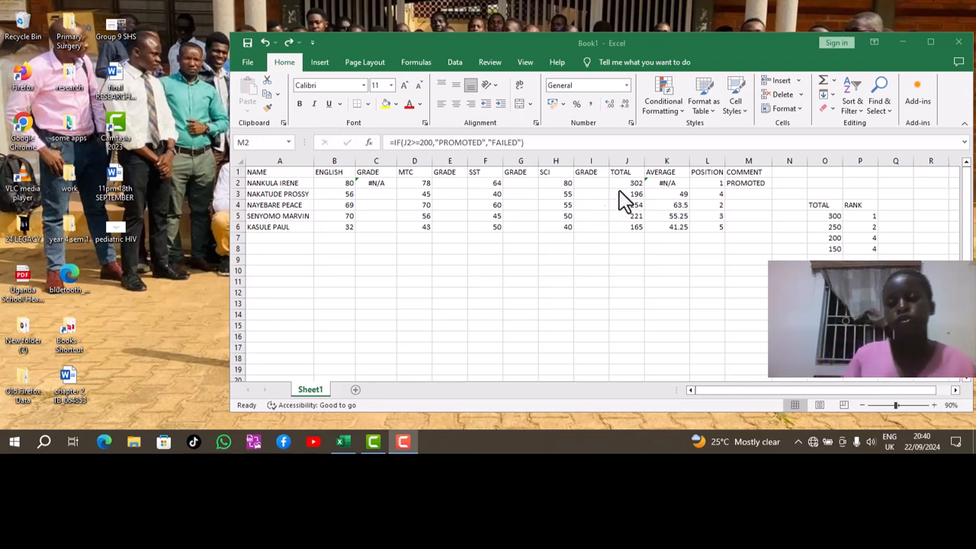
pyautogui.click(738, 186)
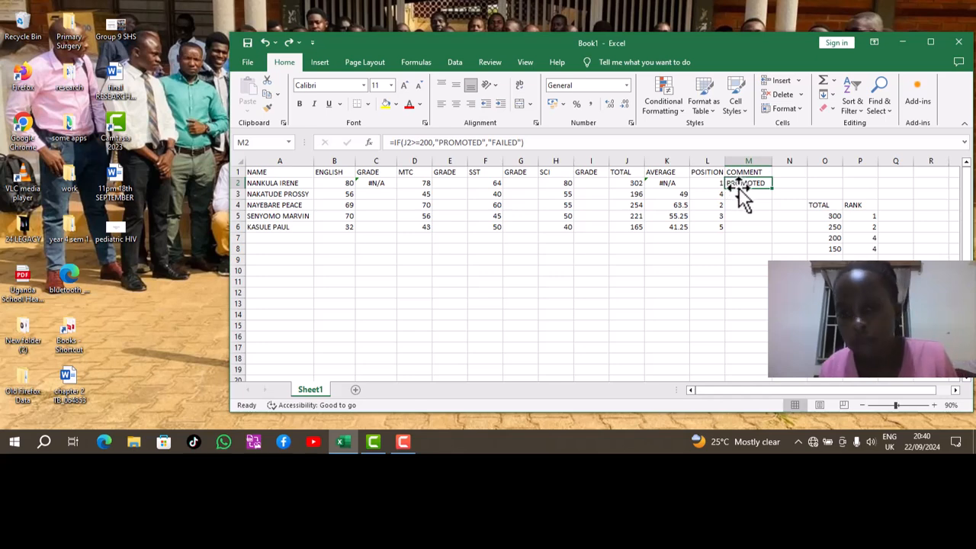
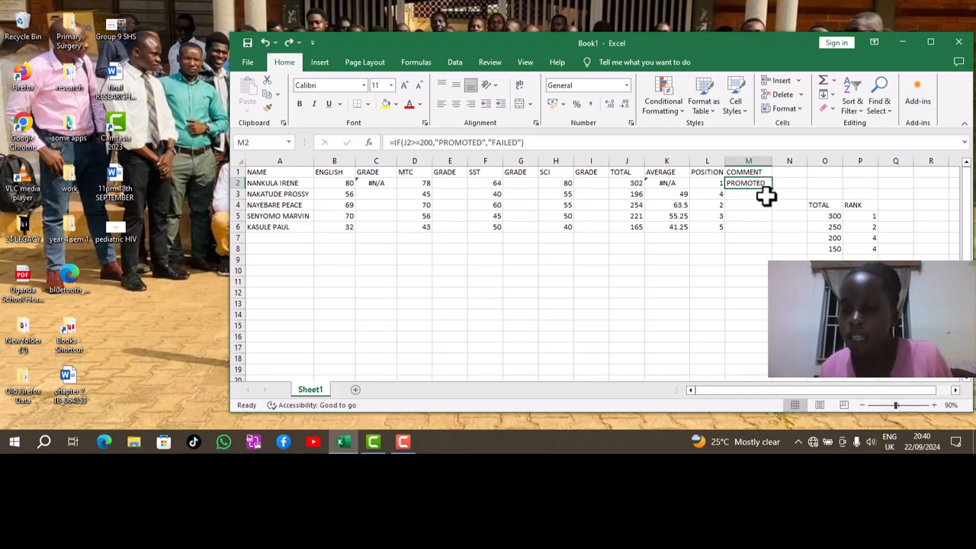
# Fill the IF formula from M2 down to M6 so every student gets a comment.
pyautogui.moveTo(772, 189); pyautogui.dragTo(772, 189)
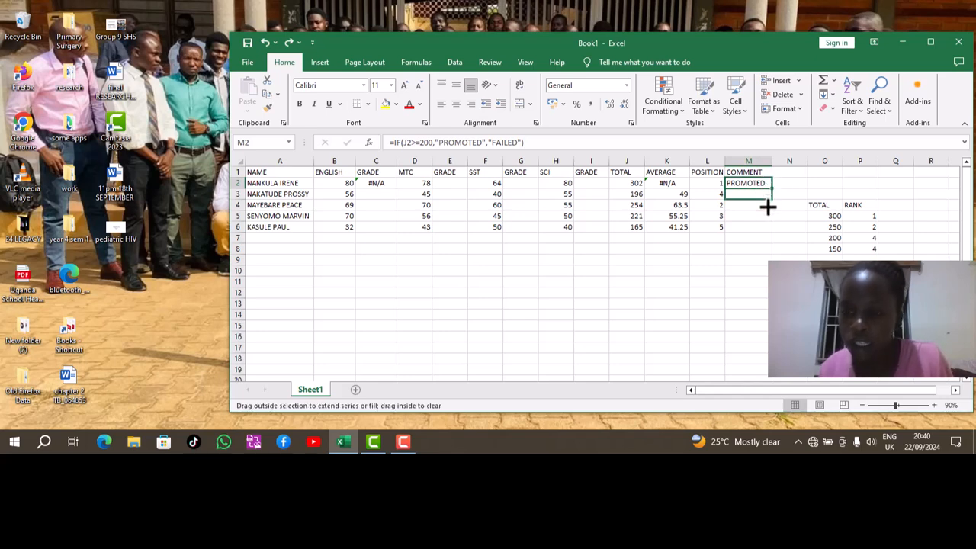
pyautogui.moveTo(773, 226); pyautogui.dragTo(772, 229)
pyautogui.moveTo(683, 272); pyautogui.dragTo(684, 278)
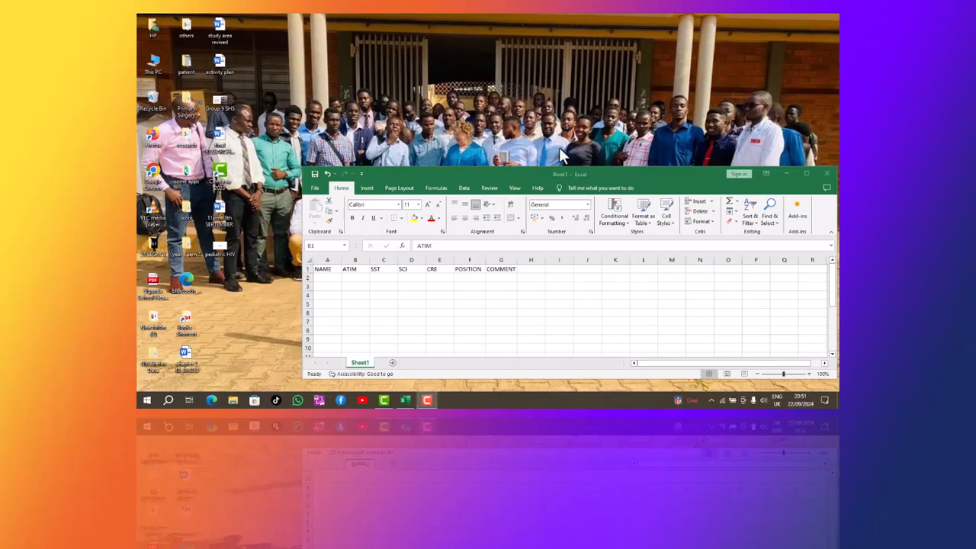
# Enlarge the Excel window and undo every header entry and the column G width change.
pyautogui.click(472, 170)
pyautogui.moveTo(471, 170); pyautogui.dragTo(471, 138)
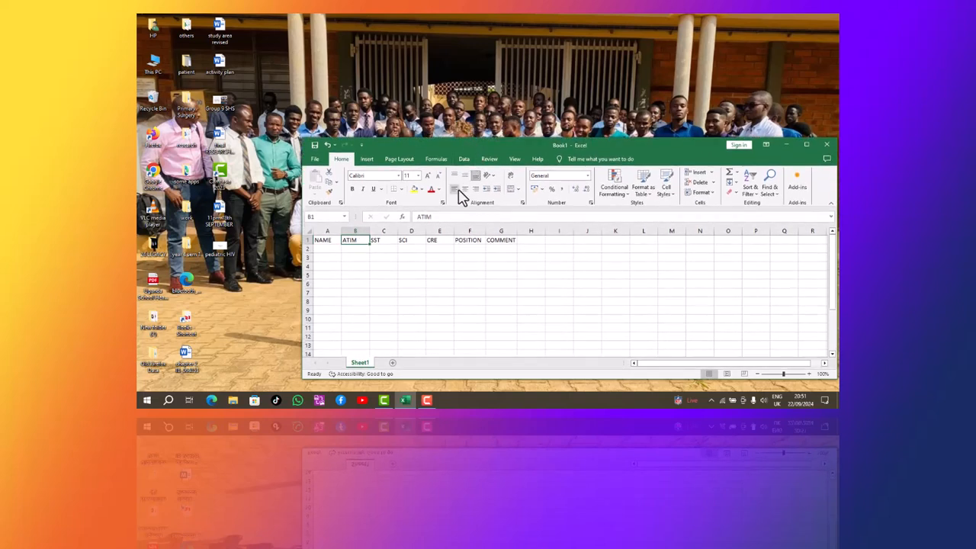
pyautogui.click(327, 146)
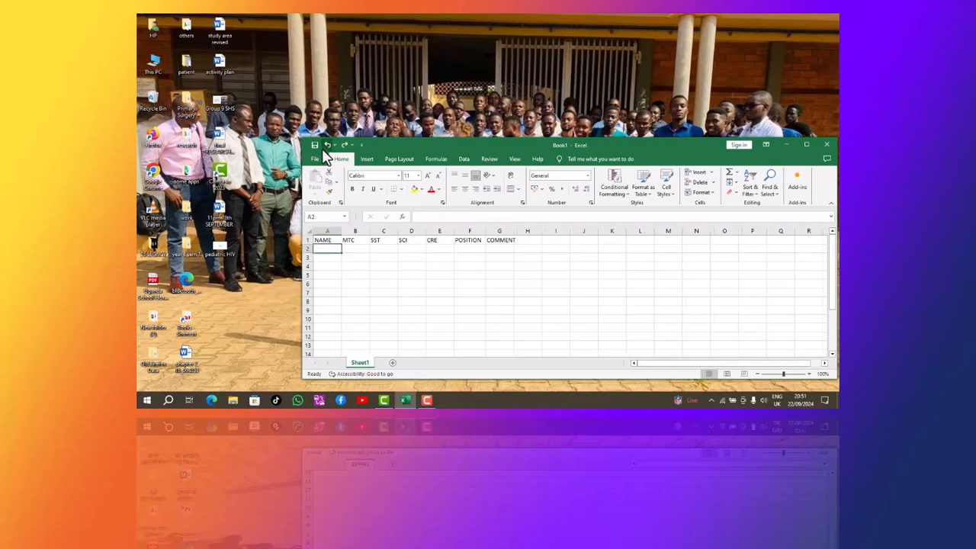
pyautogui.click(325, 148)
pyautogui.click(327, 146)
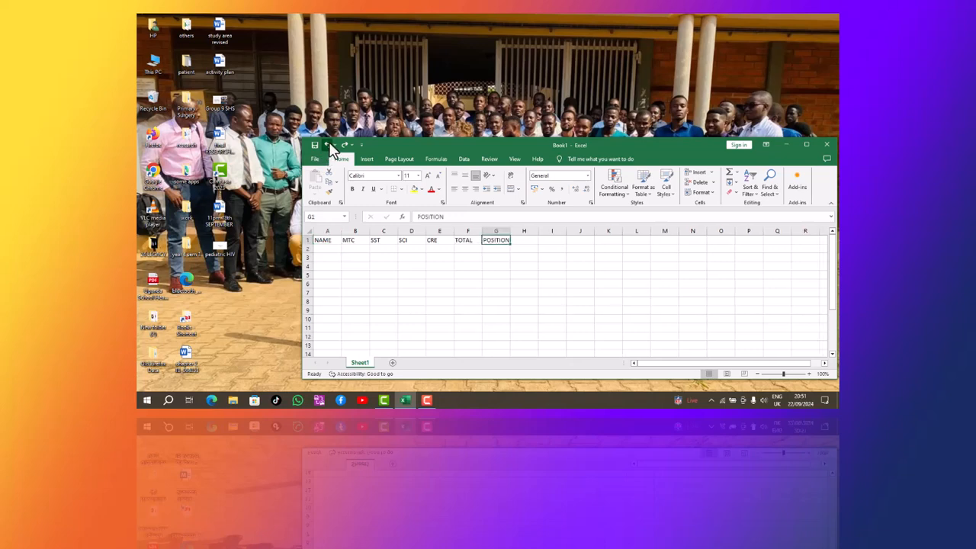
pyautogui.click(327, 146)
pyautogui.click(327, 145)
pyautogui.click(327, 145)
pyautogui.click(328, 146)
pyautogui.click(328, 146)
pyautogui.click(328, 146)
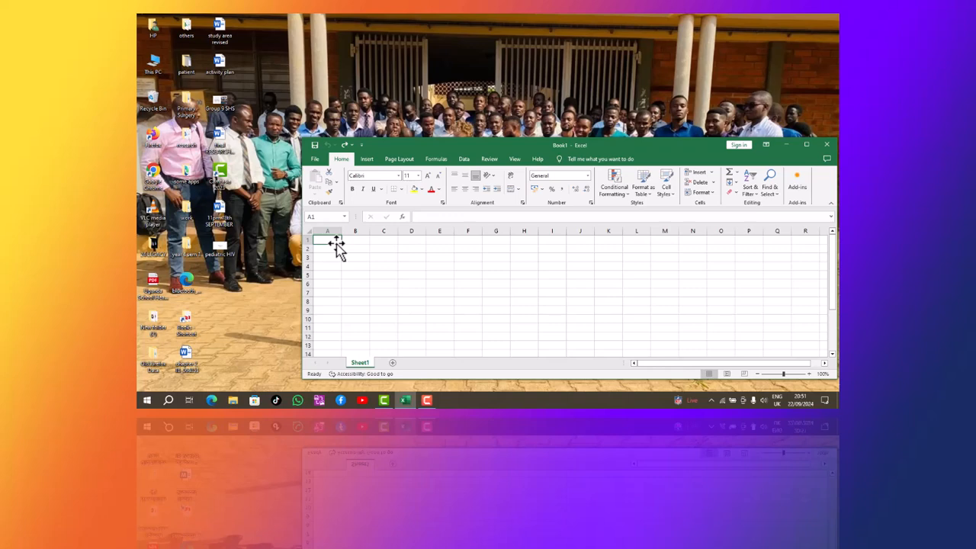
# Enter the headers NAME, MTC, SST, SCI, CRE and TOTAL in cells A1 to F1.
pyautogui.write('NAME')
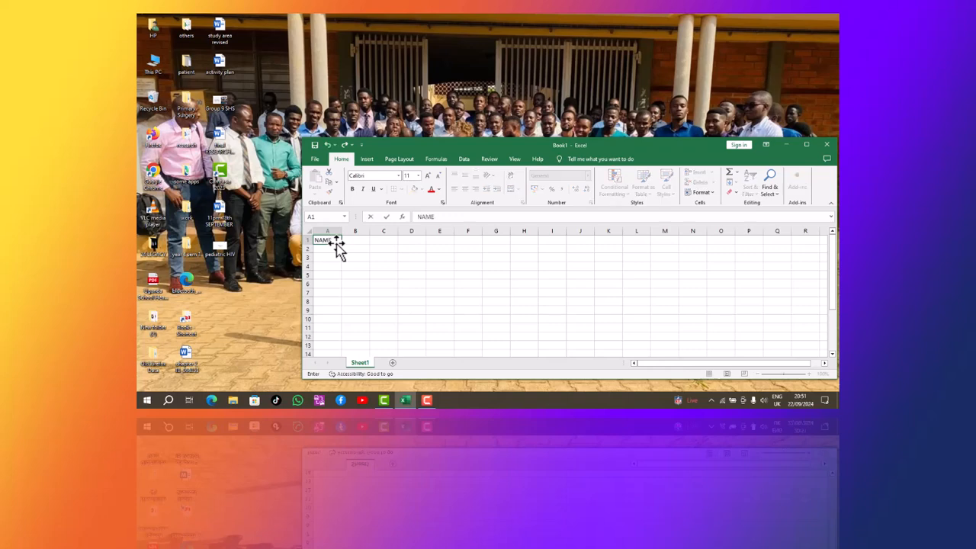
pyautogui.click(358, 238)
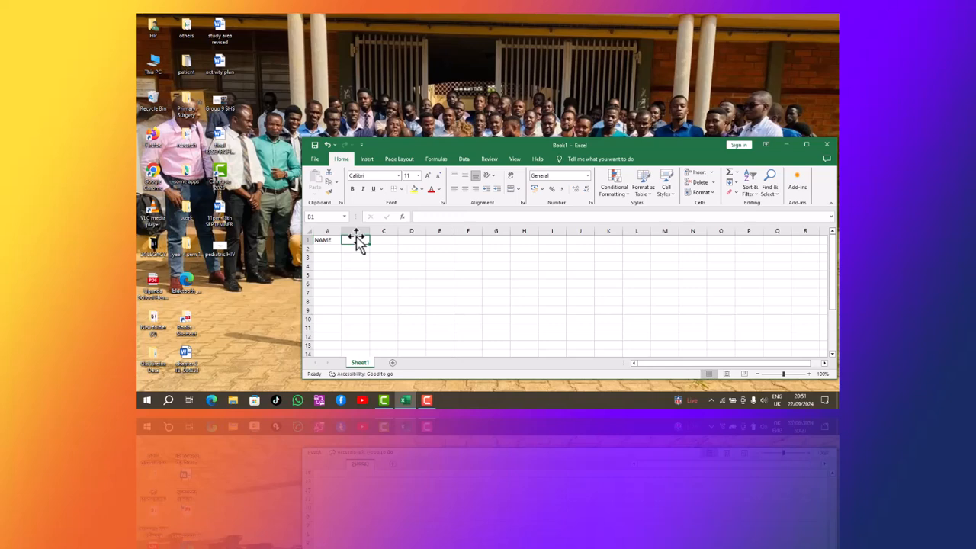
pyautogui.write('MTC')
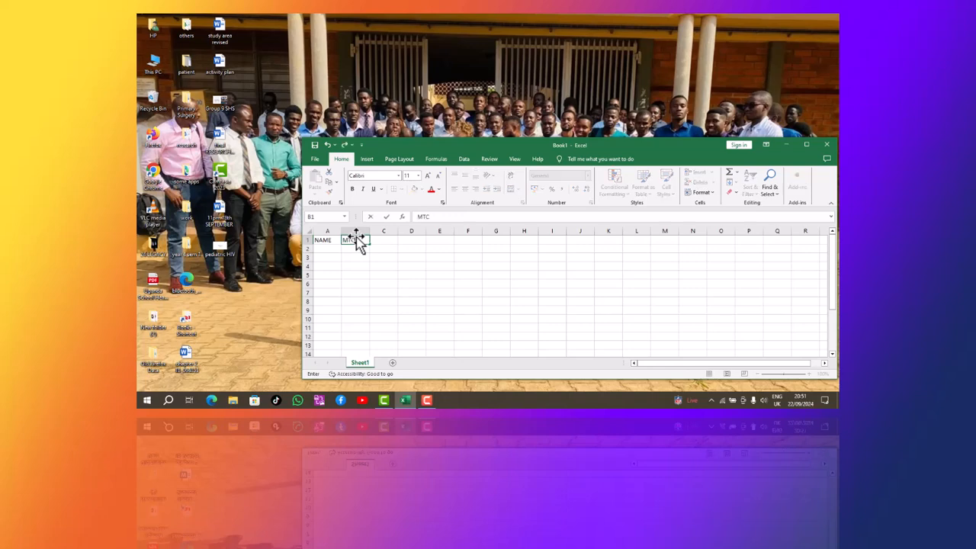
pyautogui.click(381, 240)
pyautogui.write('55')
pyautogui.click(409, 237)
pyautogui.write('SCI')
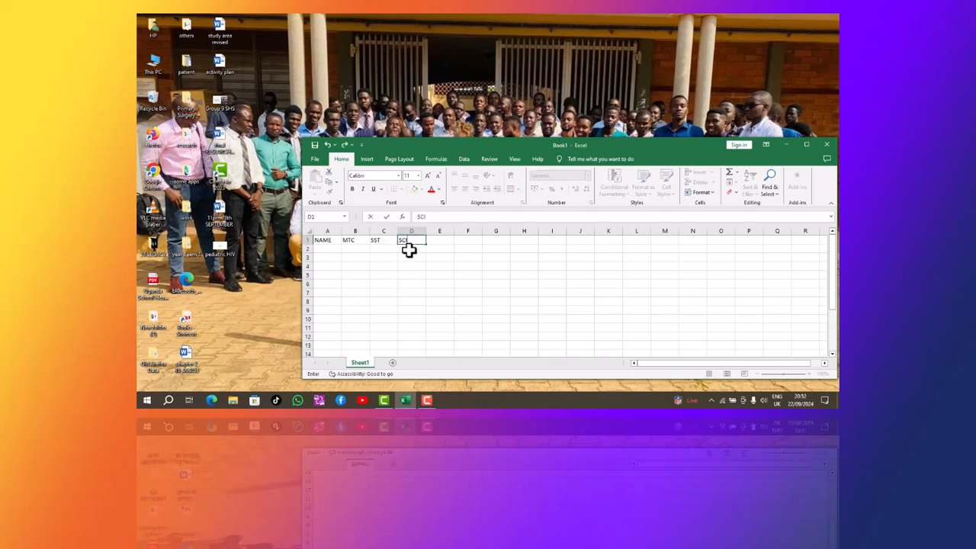
pyautogui.click(439, 238)
pyautogui.write('C')
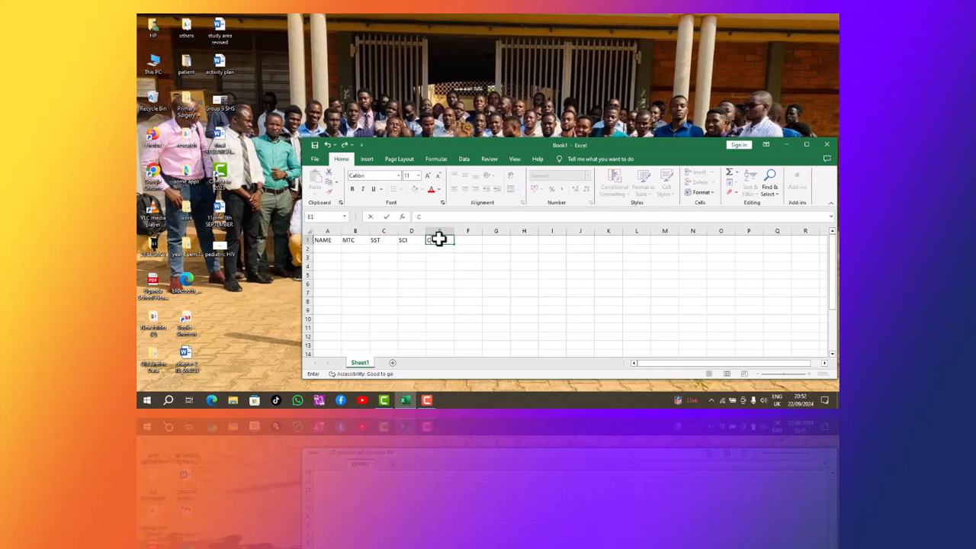
pyautogui.write('RE')
pyautogui.click(467, 240)
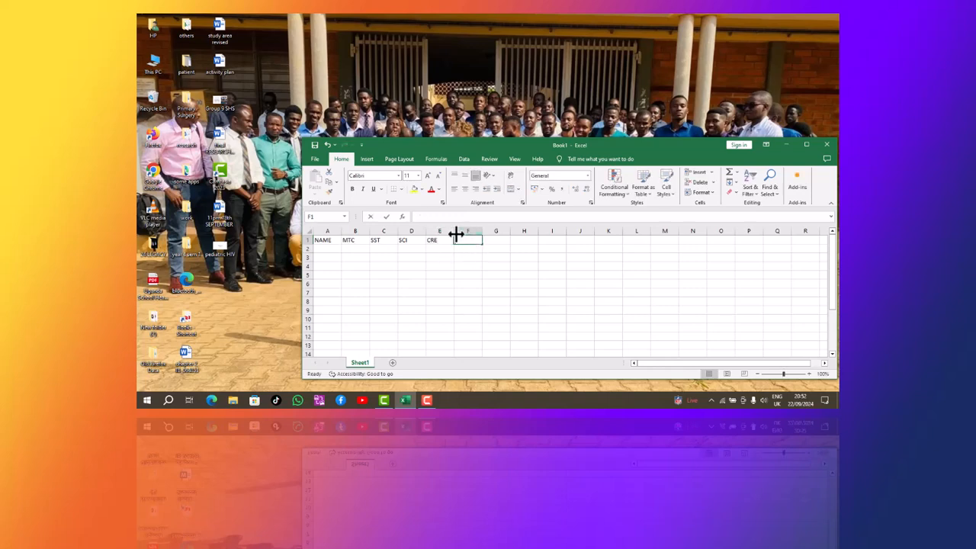
pyautogui.write('TOTAL')
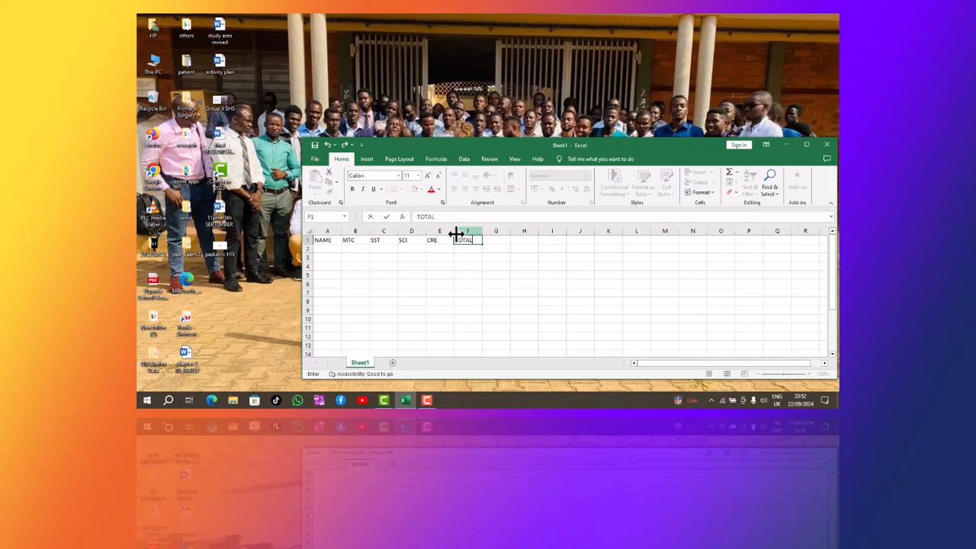
pyautogui.click(495, 240)
# Add POSITION in G1 and COMMENT in H1, widening columns G and H to fit.
pyautogui.write('PO')
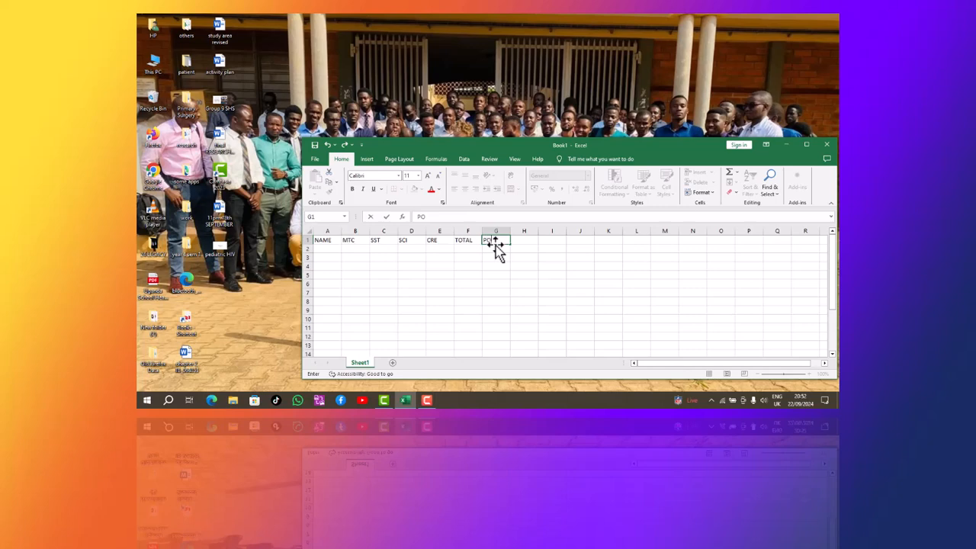
pyautogui.write('SITION')
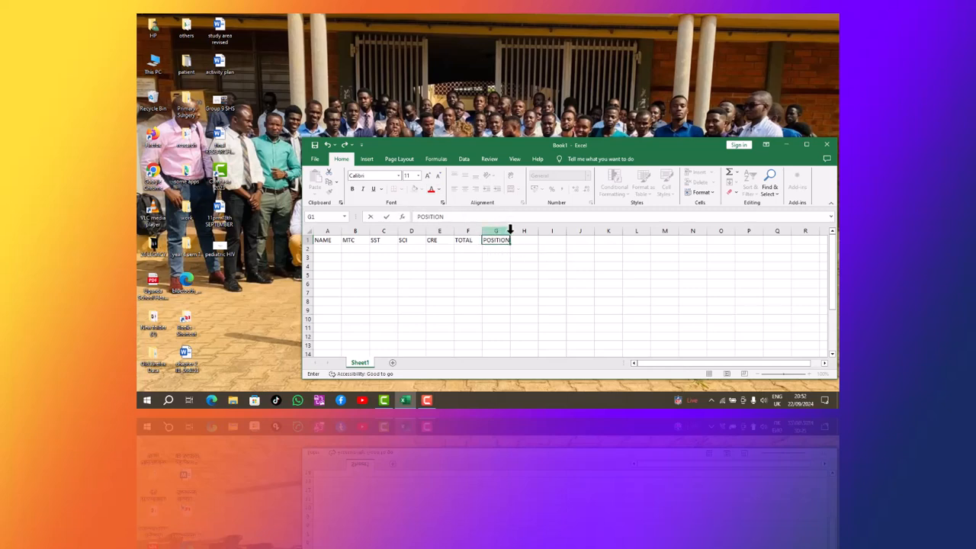
pyautogui.click(510, 229)
pyautogui.moveTo(510, 229); pyautogui.dragTo(518, 231)
pyautogui.click(522, 240)
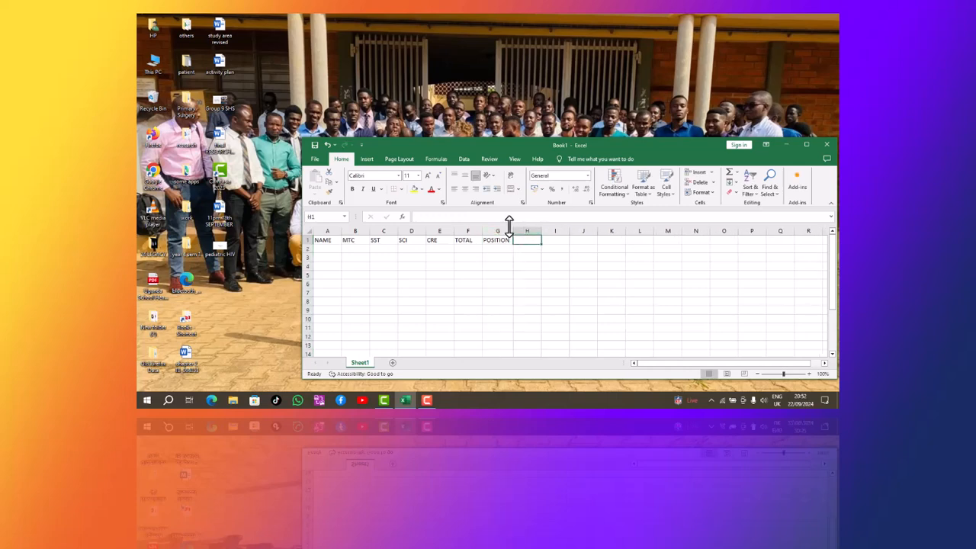
pyautogui.write('COMM')
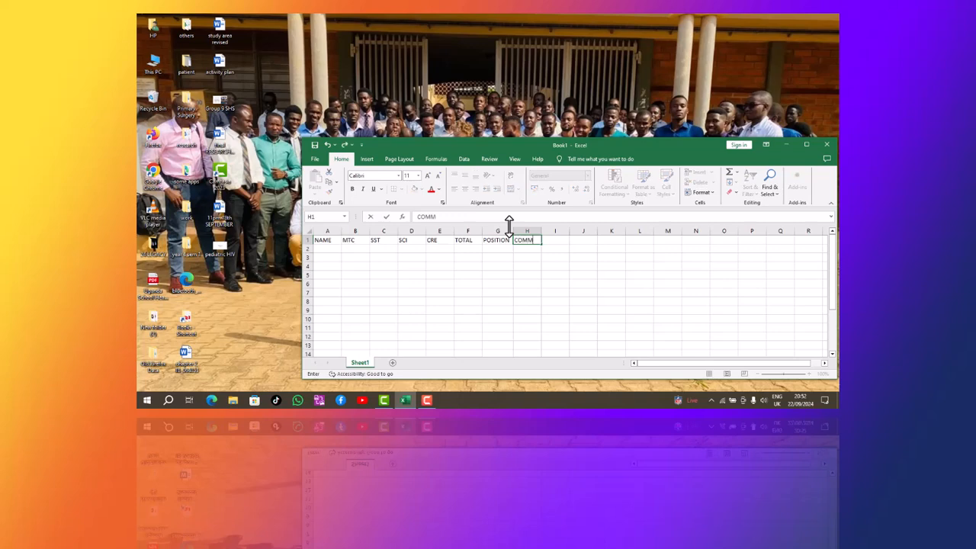
pyautogui.write('ENT')
pyautogui.click(538, 231)
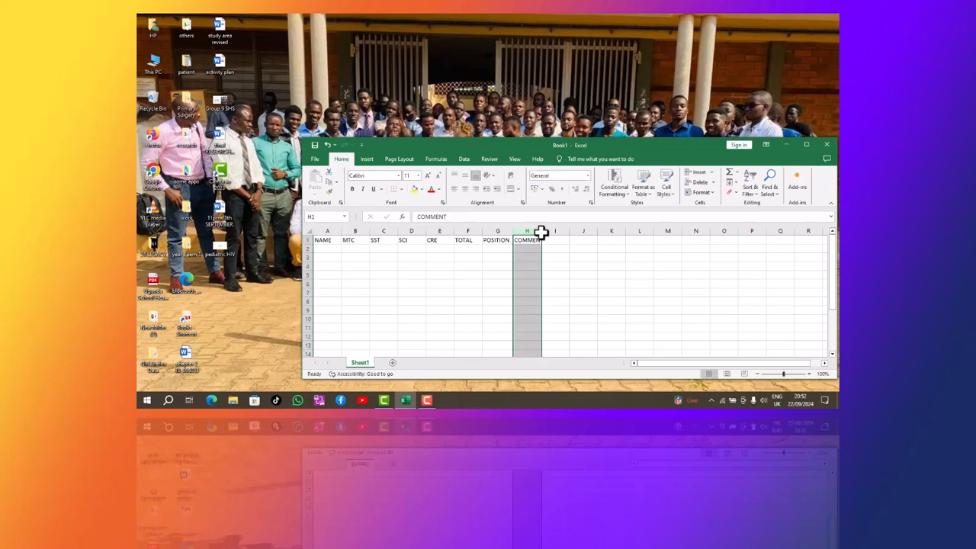
pyautogui.moveTo(541, 233); pyautogui.dragTo(545, 232)
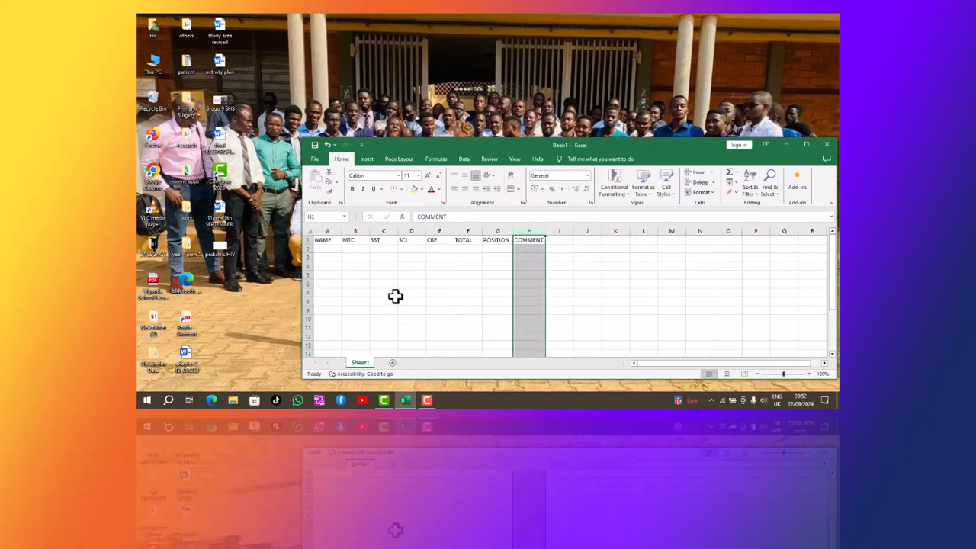
pyautogui.click(327, 247)
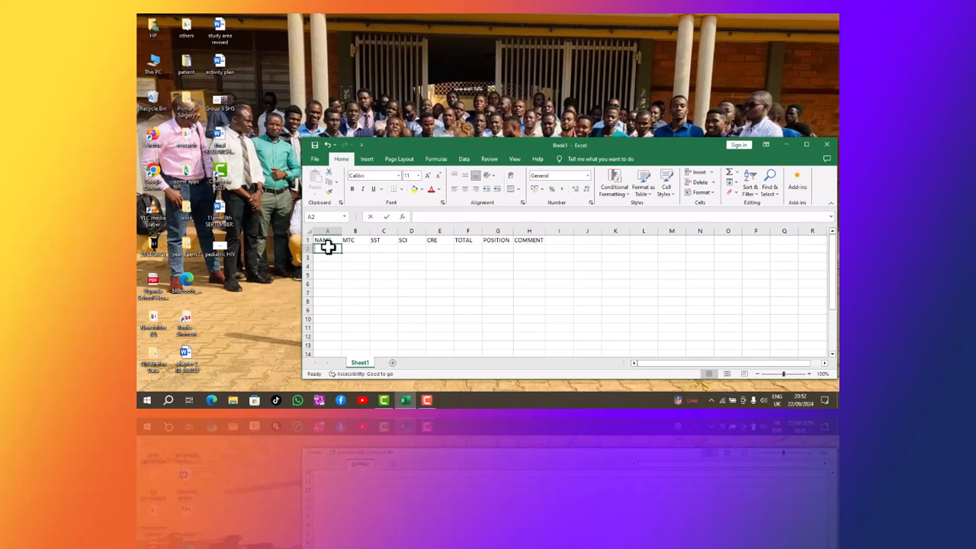
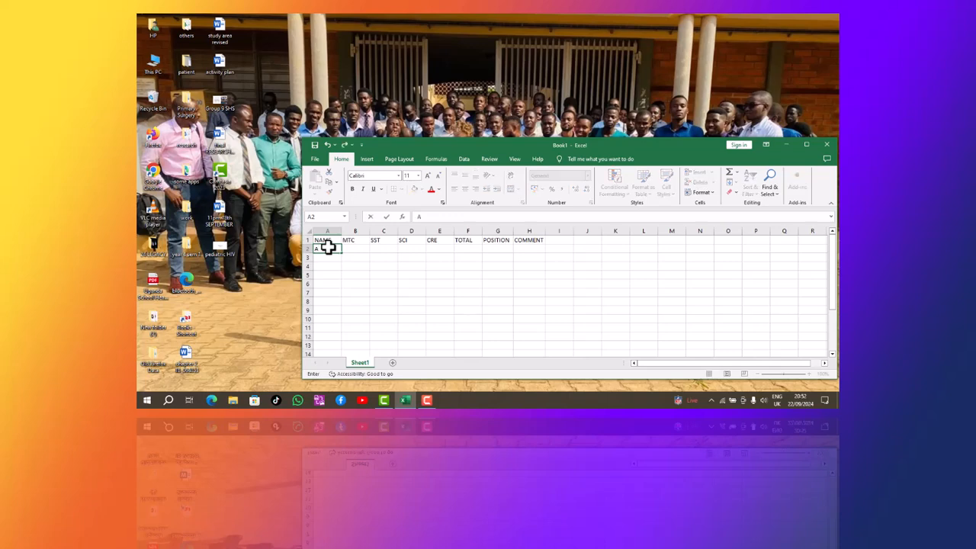
# Enter the first three student names in A2 to A4, widening column A to fit them.
pyautogui.click(337, 231)
pyautogui.moveTo(341, 231); pyautogui.dragTo(349, 232)
pyautogui.click(334, 256)
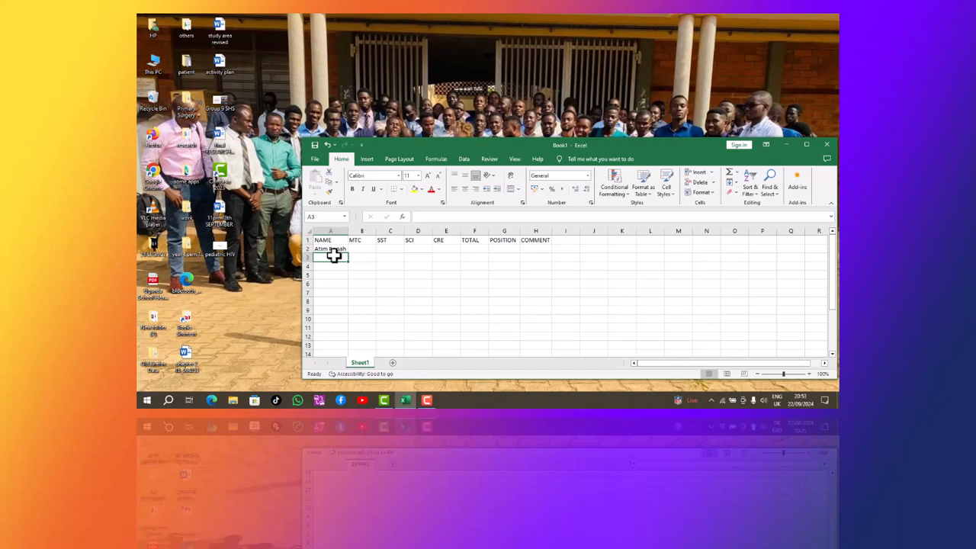
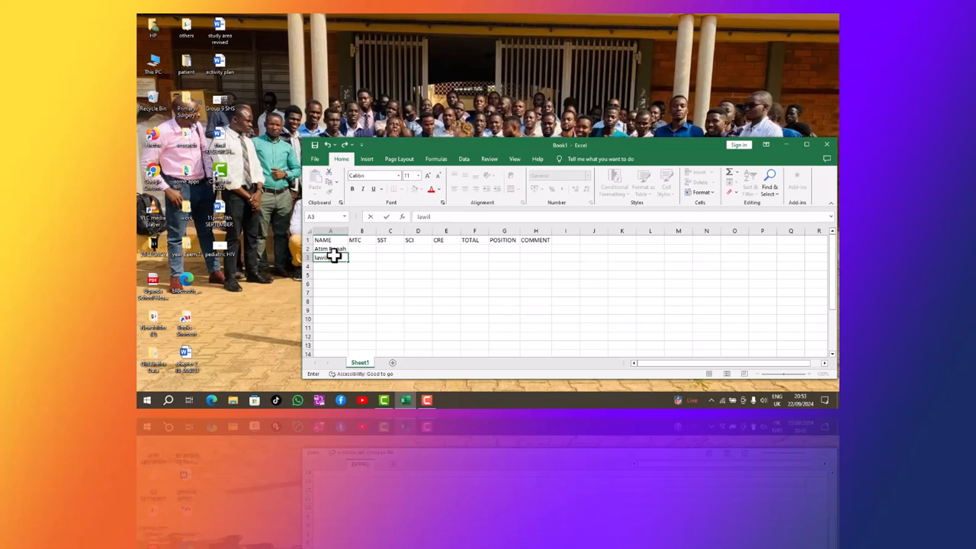
pyautogui.moveTo(348, 230)
pyautogui.mouseDown()
pyautogui.moveTo(340, 235)
pyautogui.moveTo(353, 231)
pyautogui.mouseUp()
pyautogui.click(339, 267)
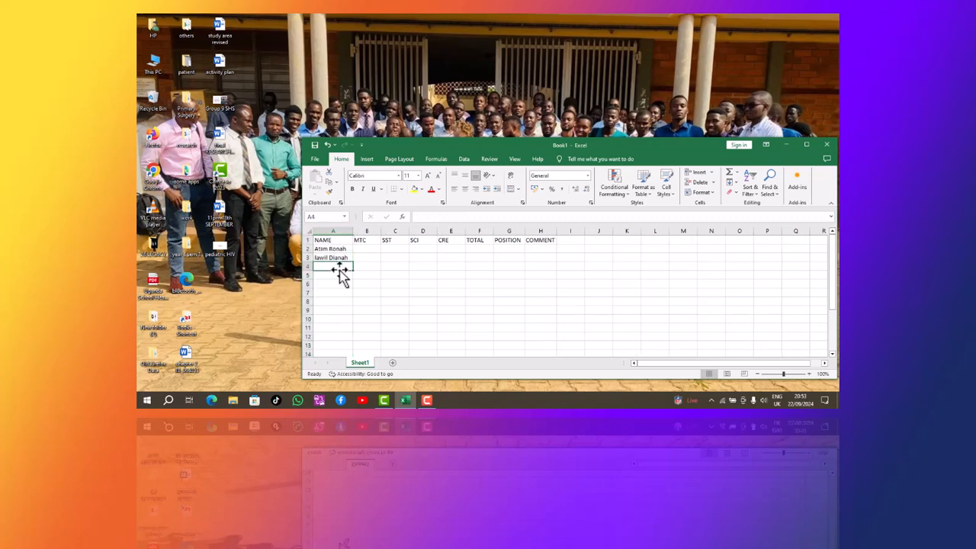
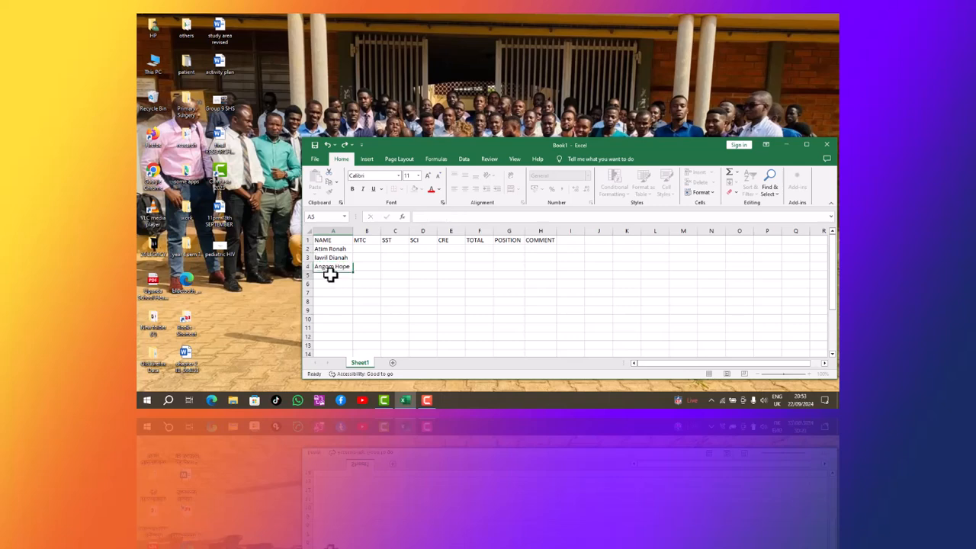
# Type the fourth and fifth student names into A5 and A6, fixing a misspelling in A6.
pyautogui.click(329, 275)
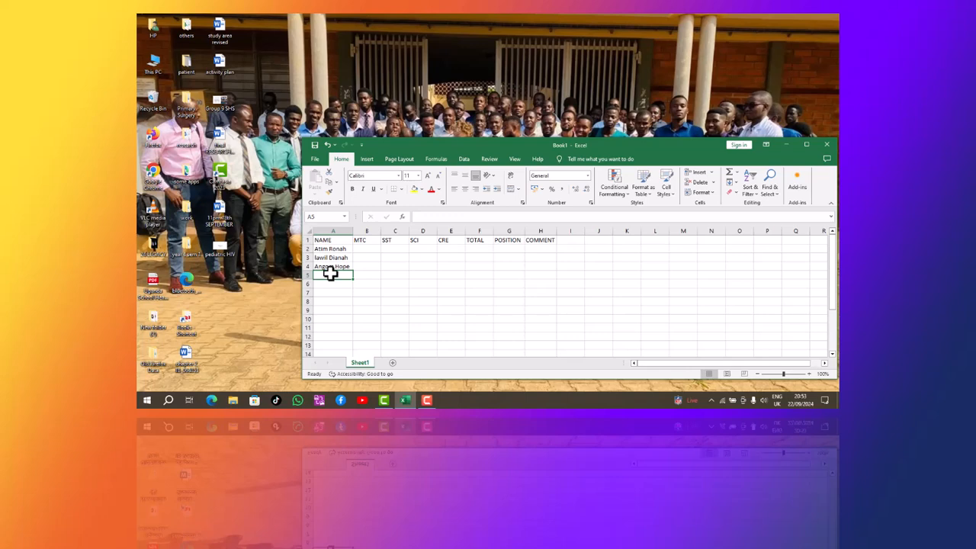
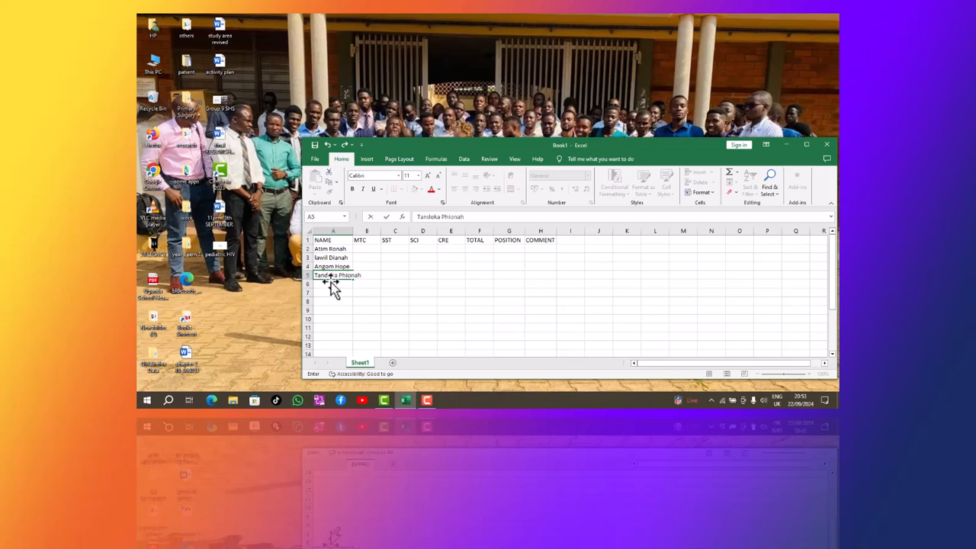
pyautogui.click(329, 282)
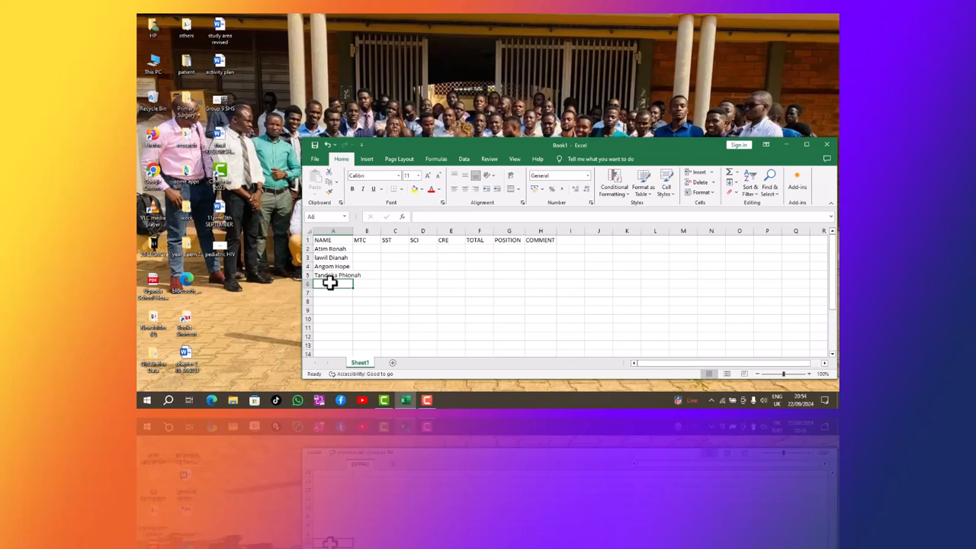
pyautogui.write('na')
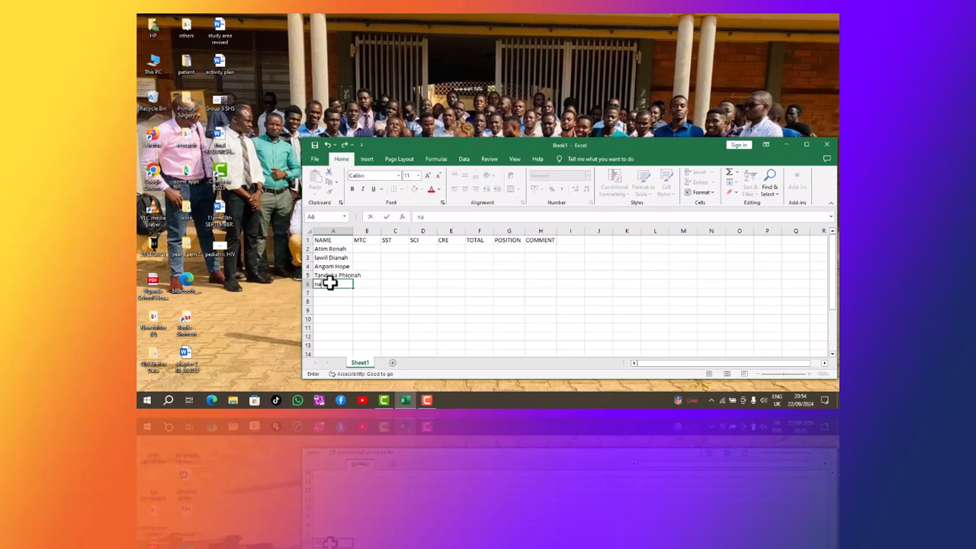
pyautogui.write('rie')
pyautogui.press('BackSpace')
pyautogui.press('BackSpace')
pyautogui.press('BackSpace')
pyautogui.press('BackSpace')
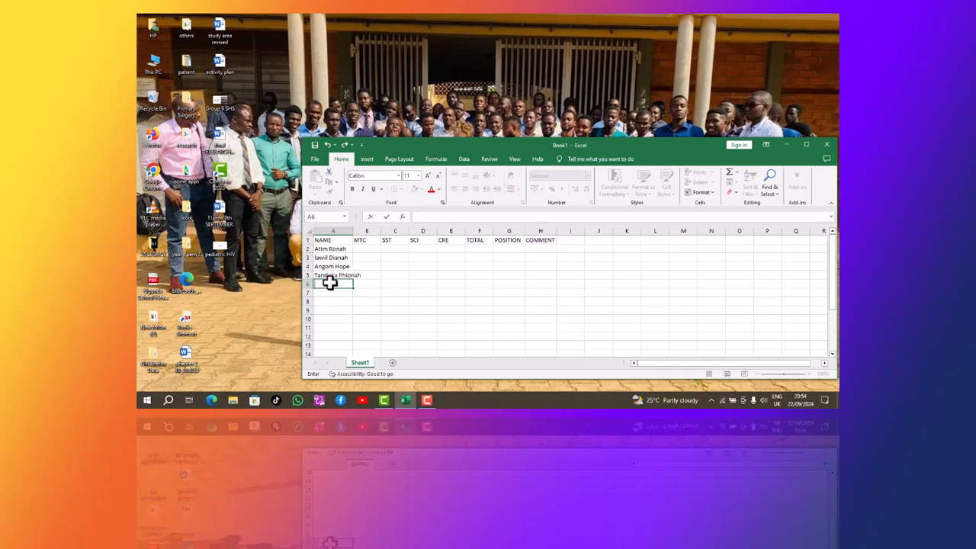
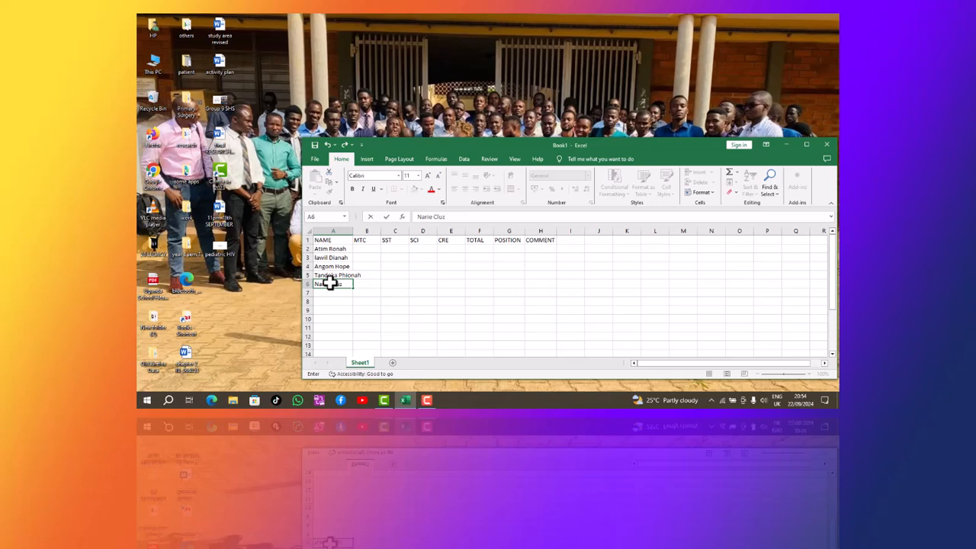
# Widen column A for the full names and enter MTC marks 45, 67, 87, 90, 70 in B2:B6.
pyautogui.click(355, 232)
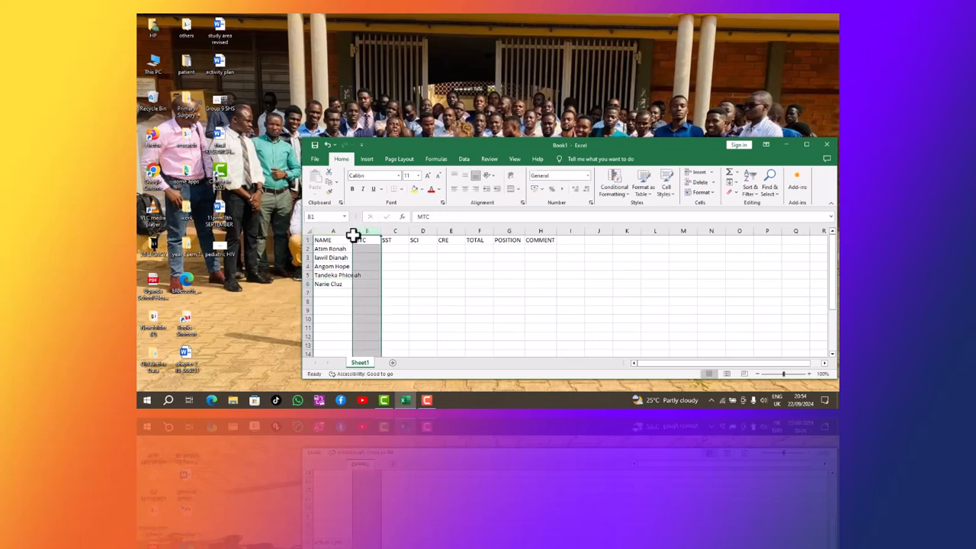
pyautogui.moveTo(353, 235); pyautogui.dragTo(360, 234)
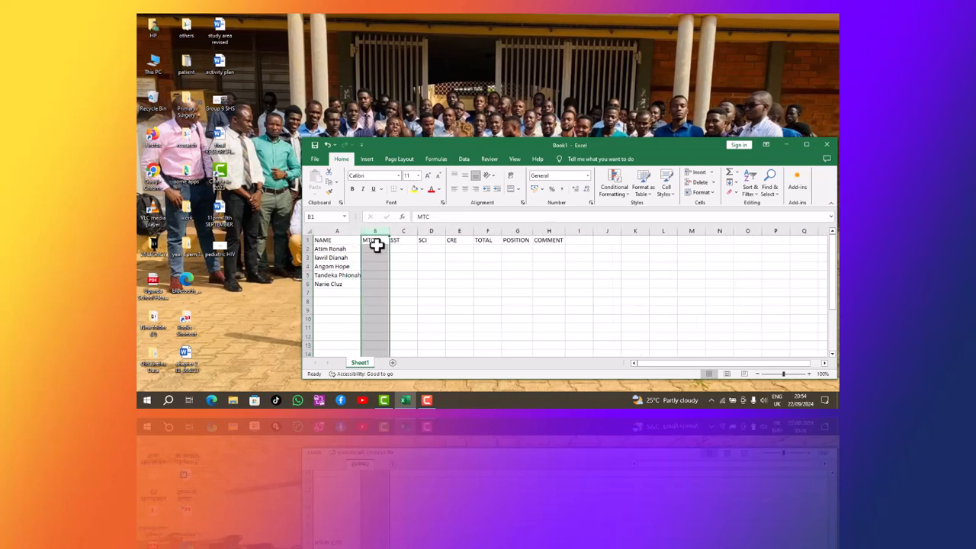
pyautogui.click(380, 248)
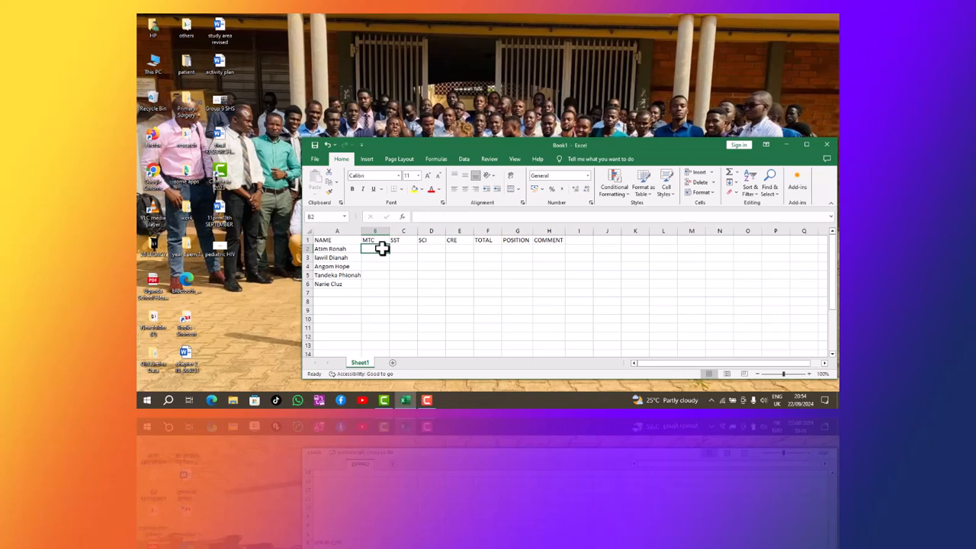
pyautogui.write('45')
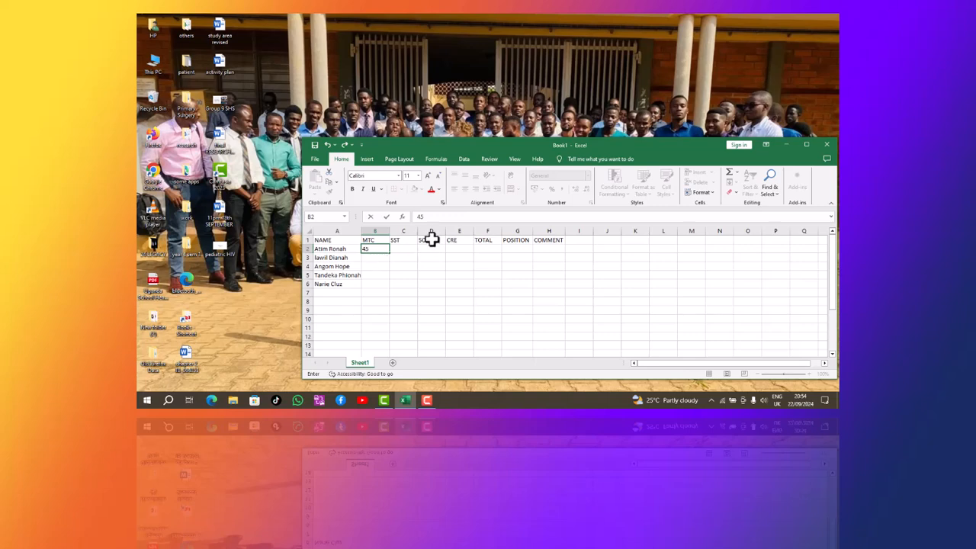
pyautogui.press('Return')
pyautogui.write('67')
pyautogui.press('Return')
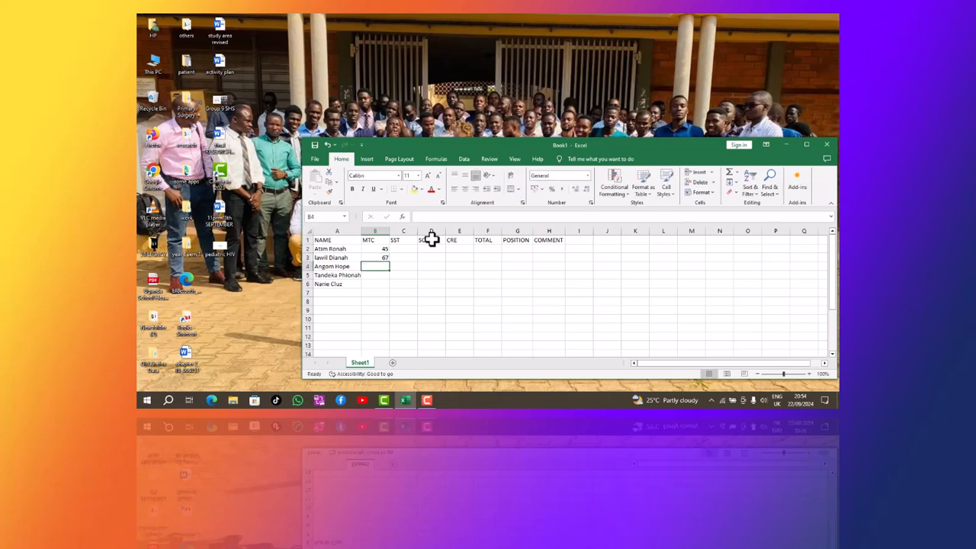
pyautogui.write('87')
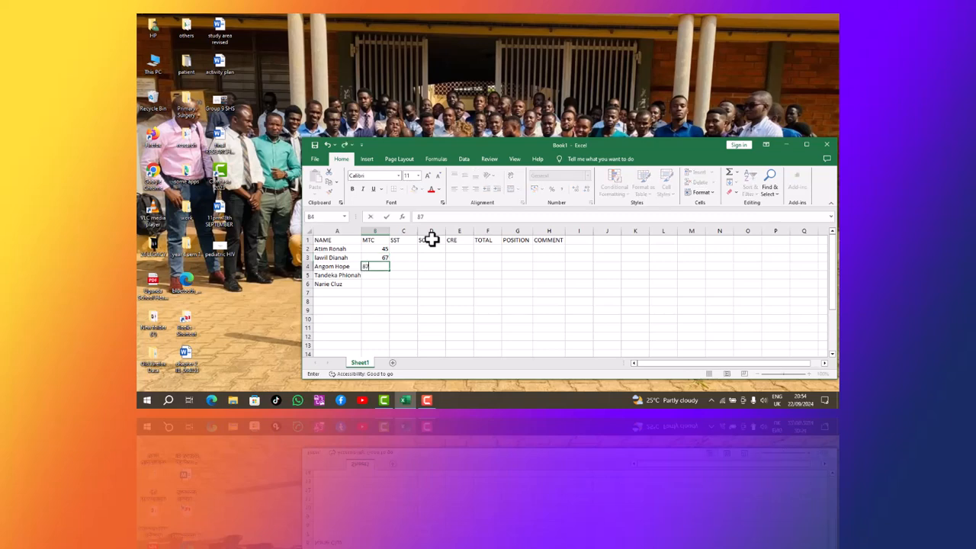
pyautogui.press('Return')
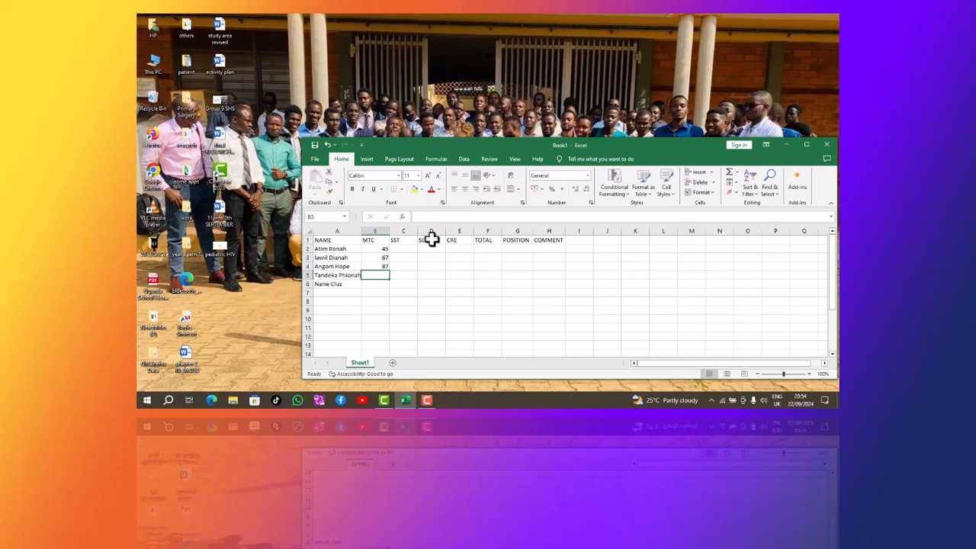
pyautogui.write('90')
pyautogui.press('Return')
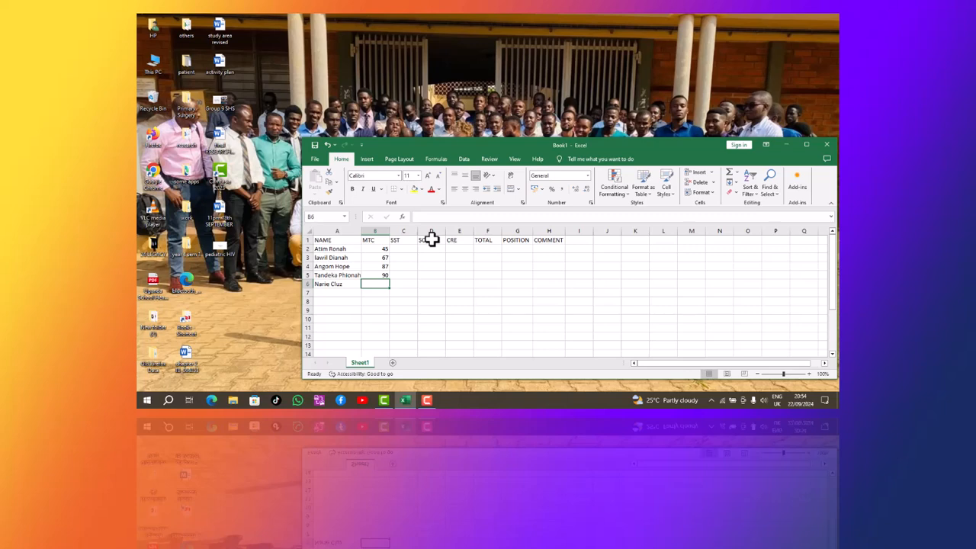
pyautogui.write('70')
pyautogui.press('Tab')
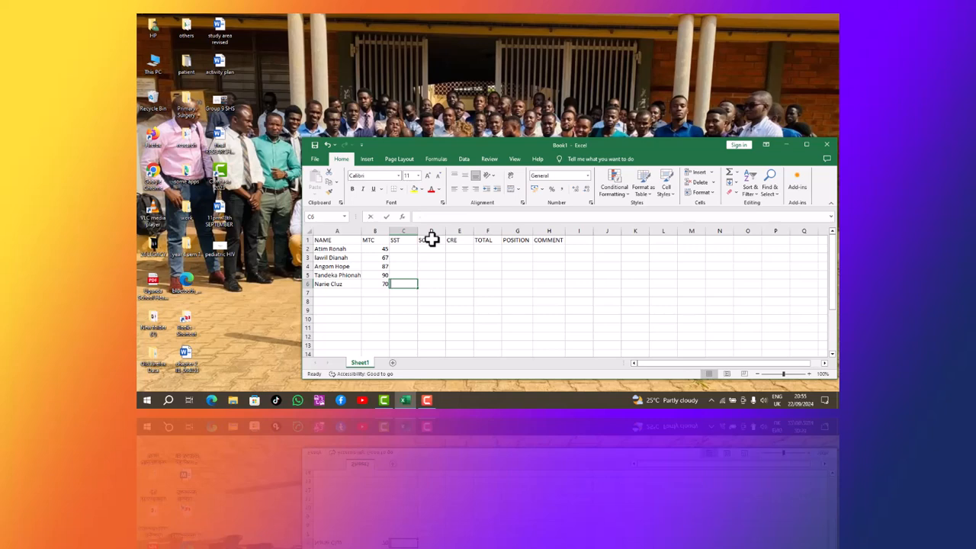
# Enter SST marks 56, 67, 45, 34, 89 from C6 up to C2.
pyautogui.write('56')
pyautogui.press('Up')
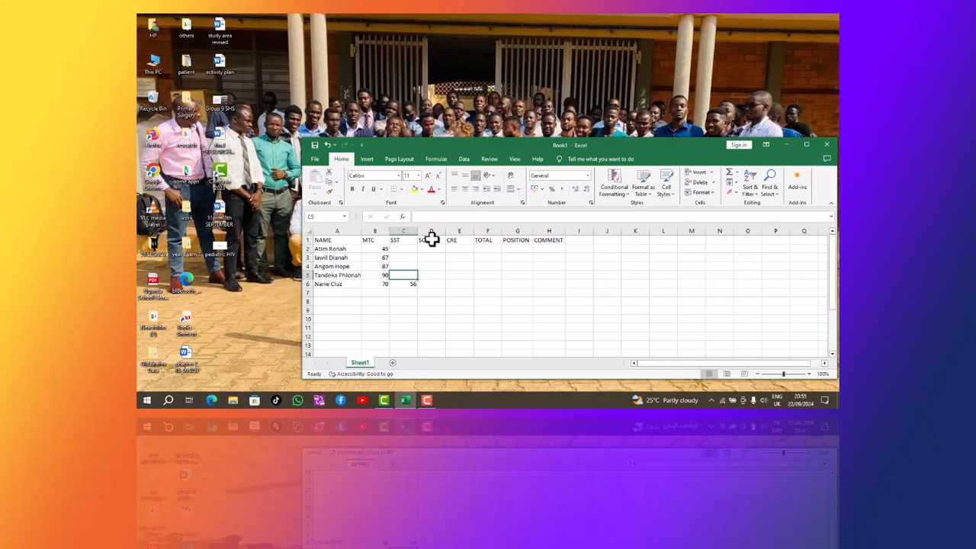
pyautogui.write('67')
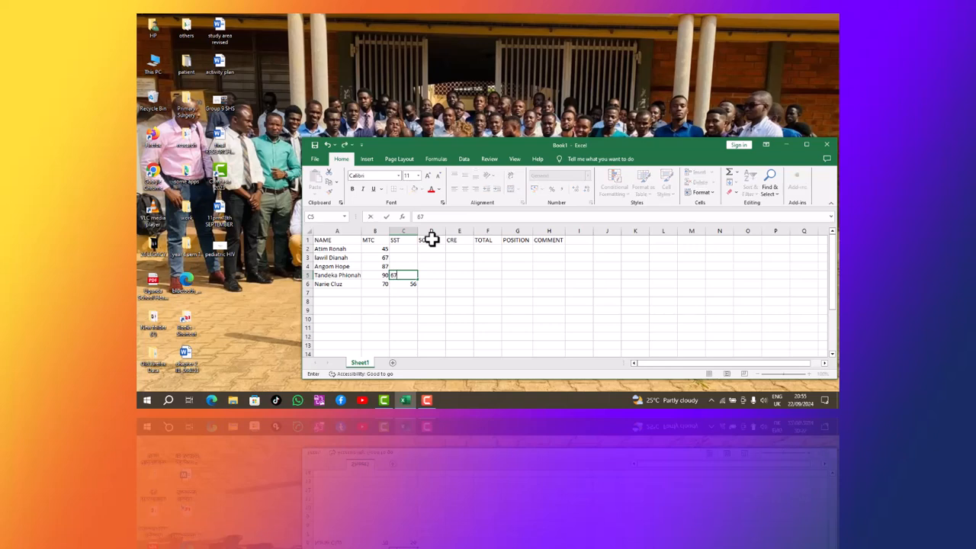
pyautogui.press('Up')
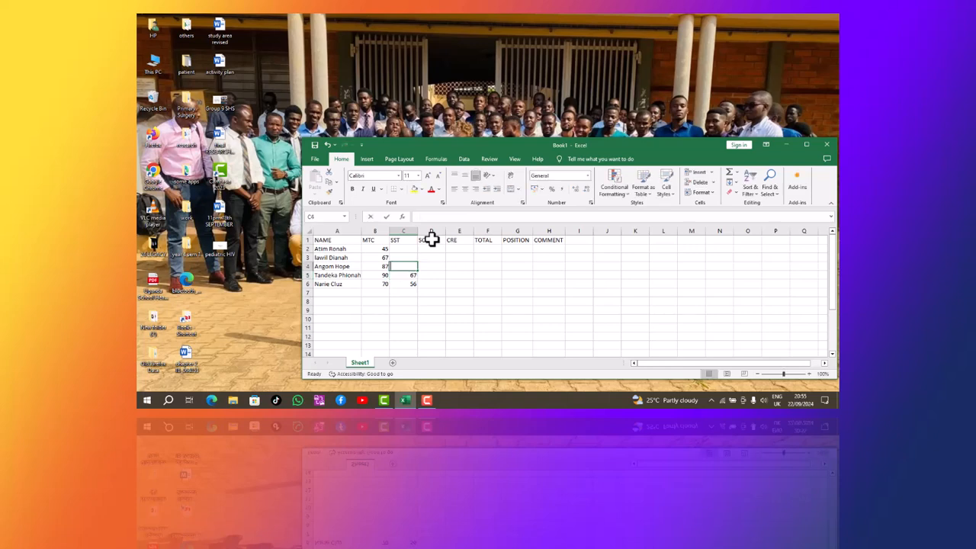
pyautogui.write('45')
pyautogui.press('Up')
pyautogui.write('34')
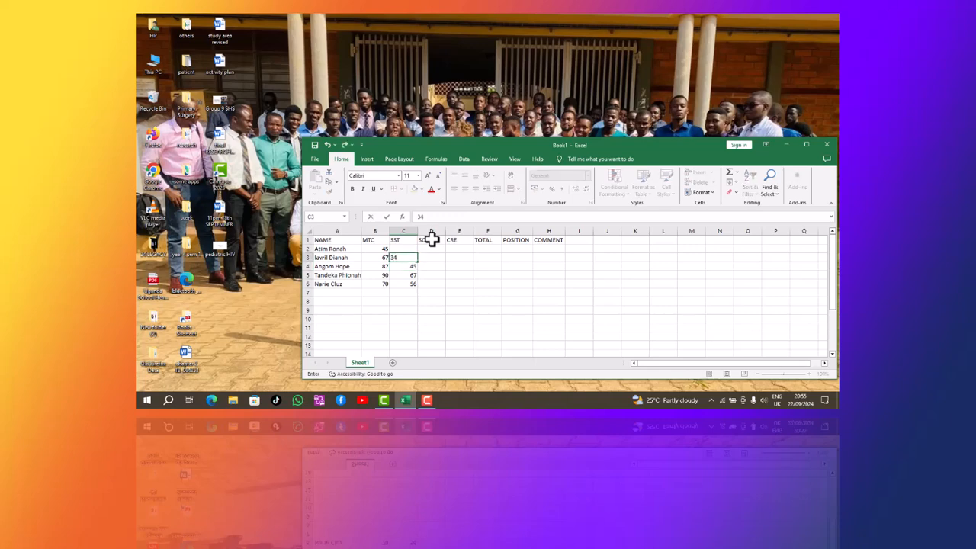
pyautogui.press('Up')
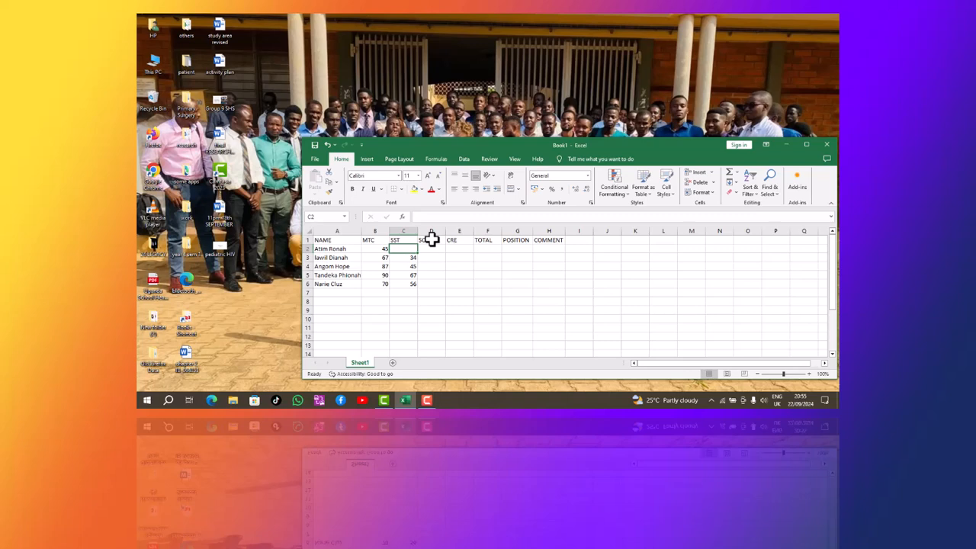
pyautogui.write('89')
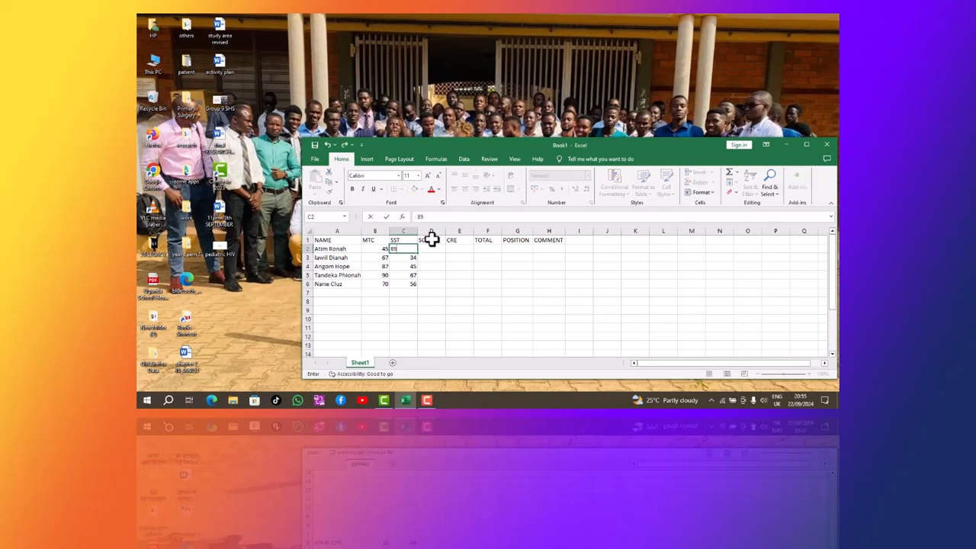
pyautogui.press('Right')
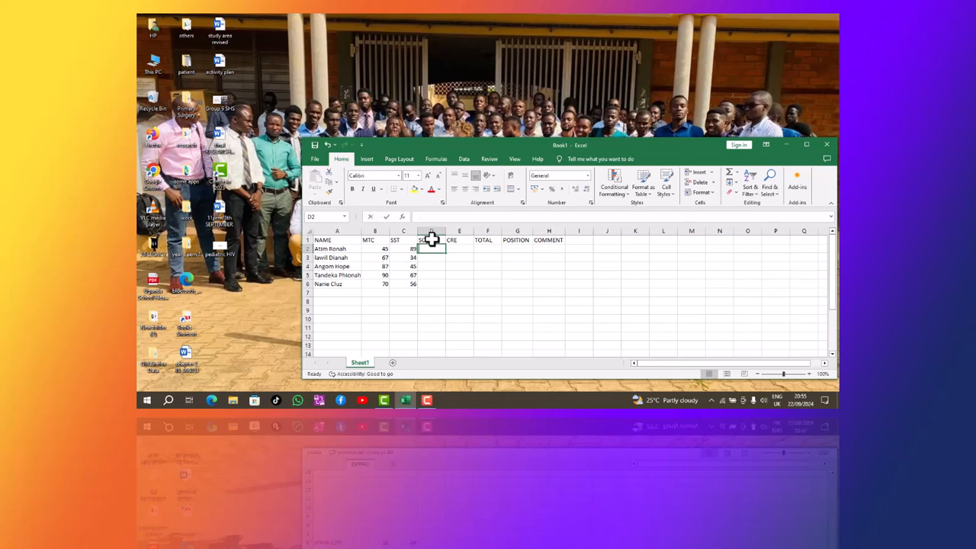
# Enter SCI marks 34, 67, 90, 23, 47 in D2 to D6, correcting a mistaken 56 in D6.
pyautogui.write('34')
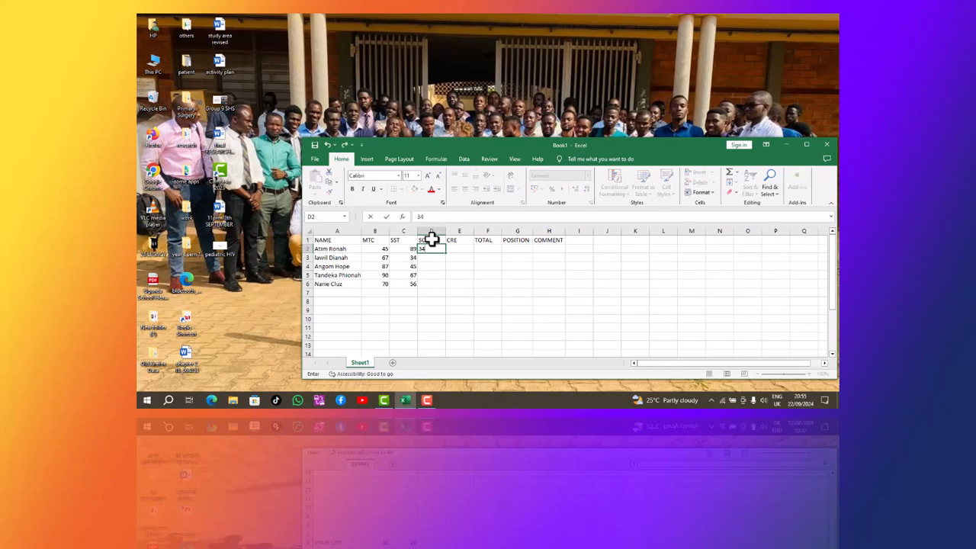
pyautogui.press('Return')
pyautogui.write('67')
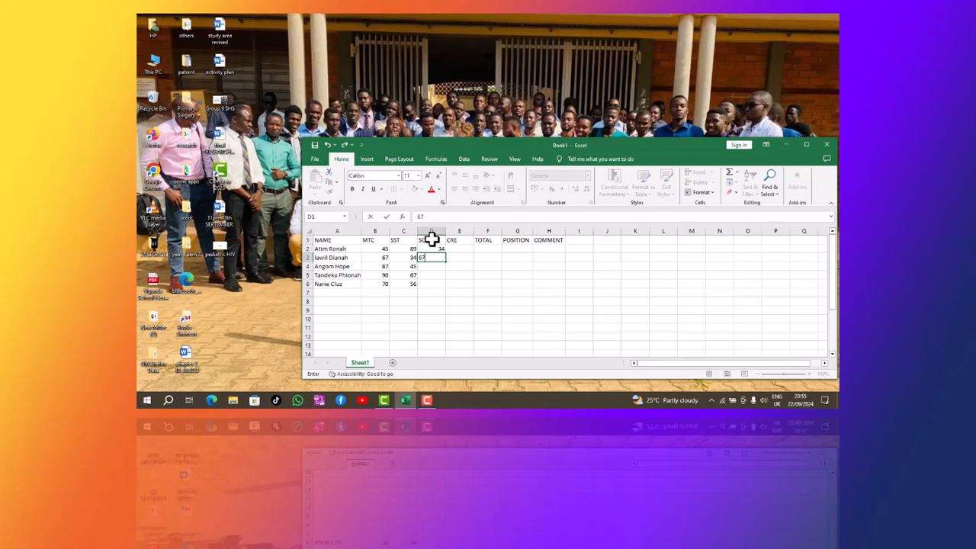
pyautogui.press('Return')
pyautogui.write('90')
pyautogui.press('Return')
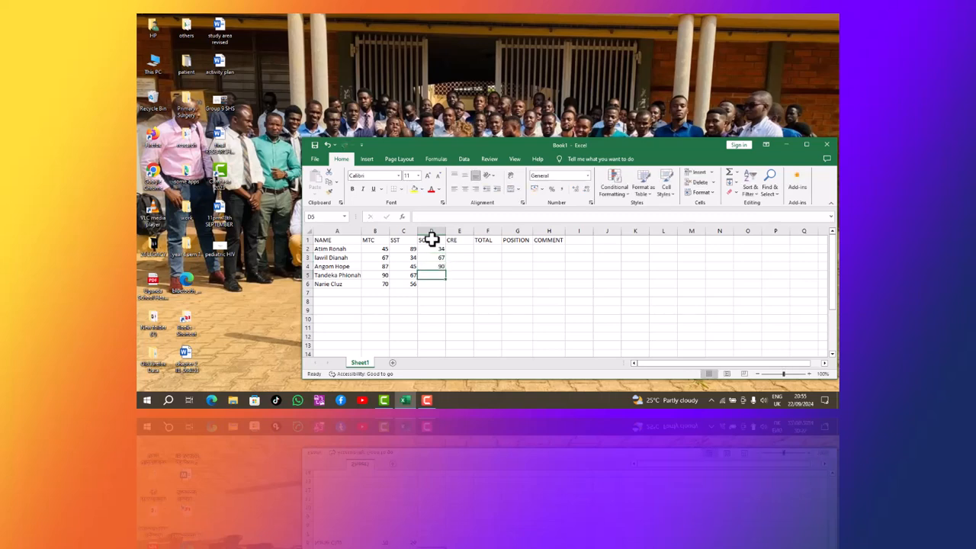
pyautogui.write('23')
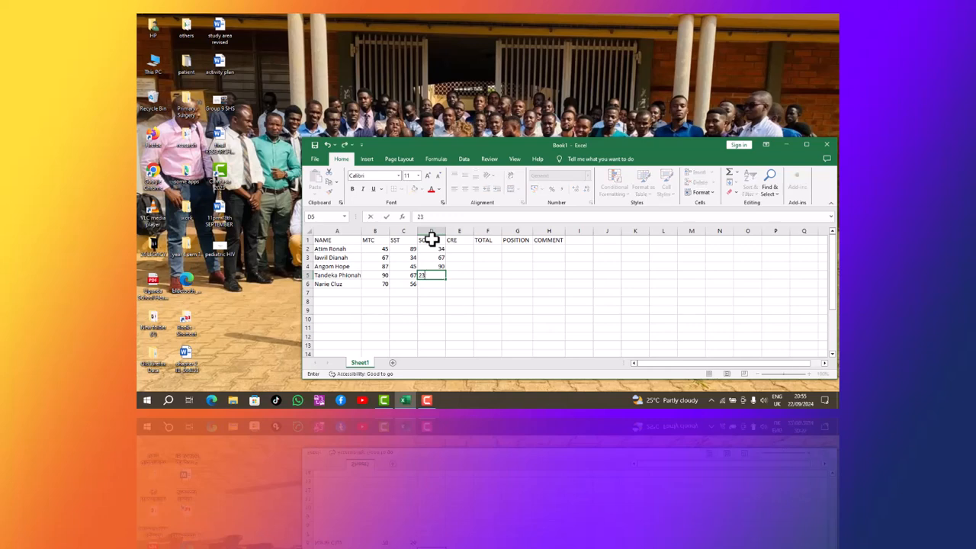
pyautogui.press('Return')
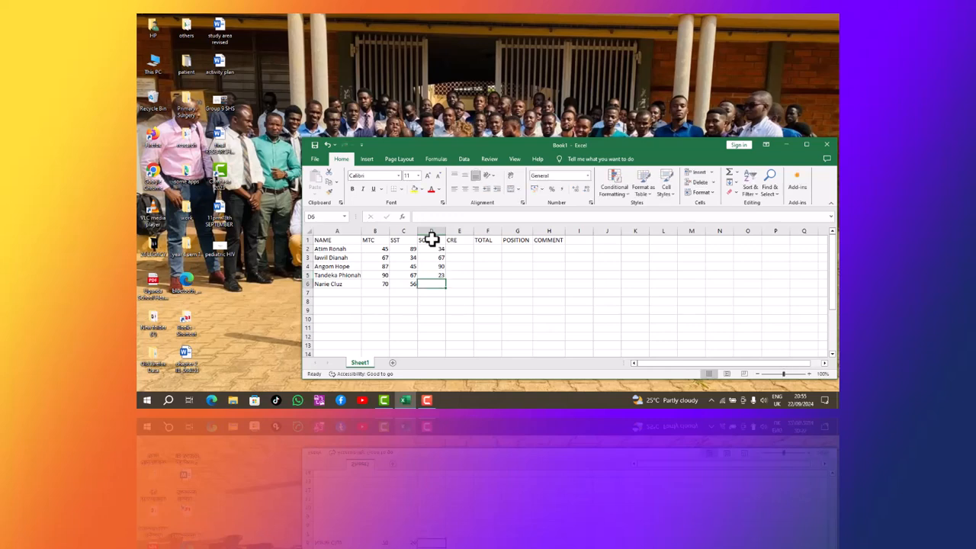
pyautogui.write('56')
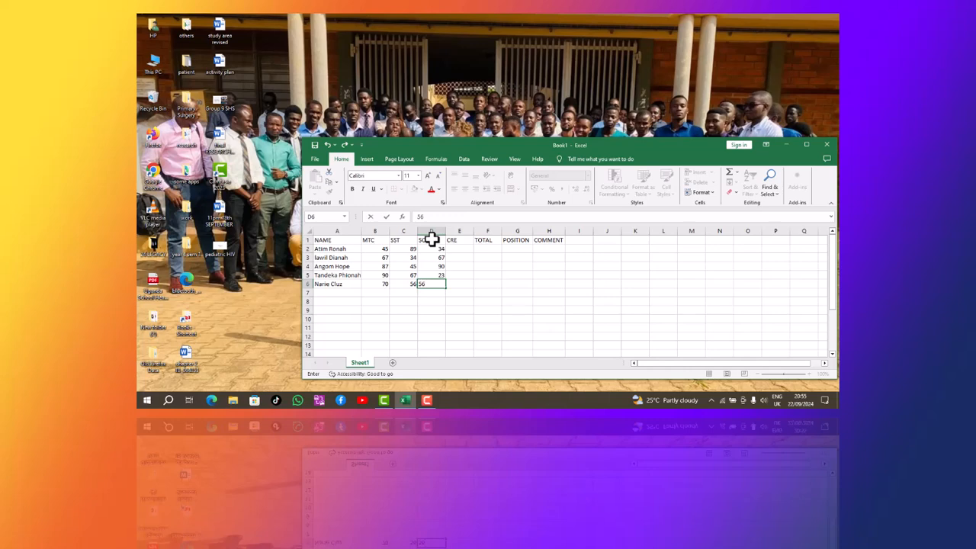
pyautogui.press('BackSpace')
pyautogui.press('BackSpace')
pyautogui.write('47')
pyautogui.press('Return')
pyautogui.press('Right')
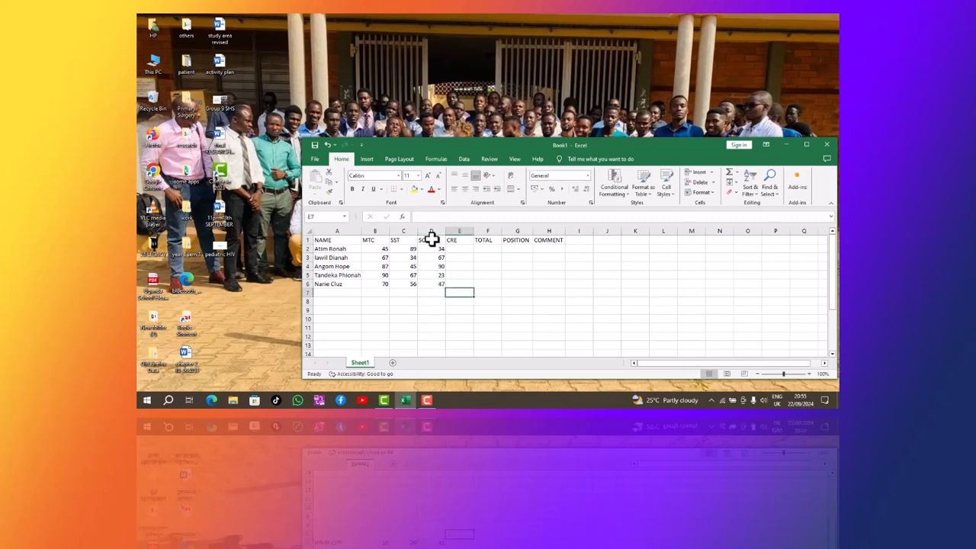
# Enter CRE marks 89, 55, 87, 65 and 54 from E6 up to E2.
pyautogui.press('Up')
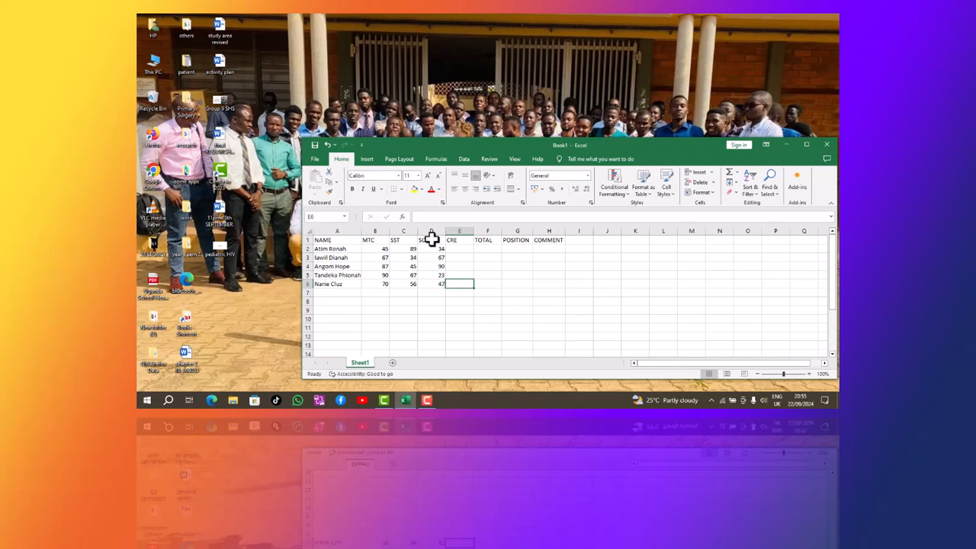
pyautogui.write('89')
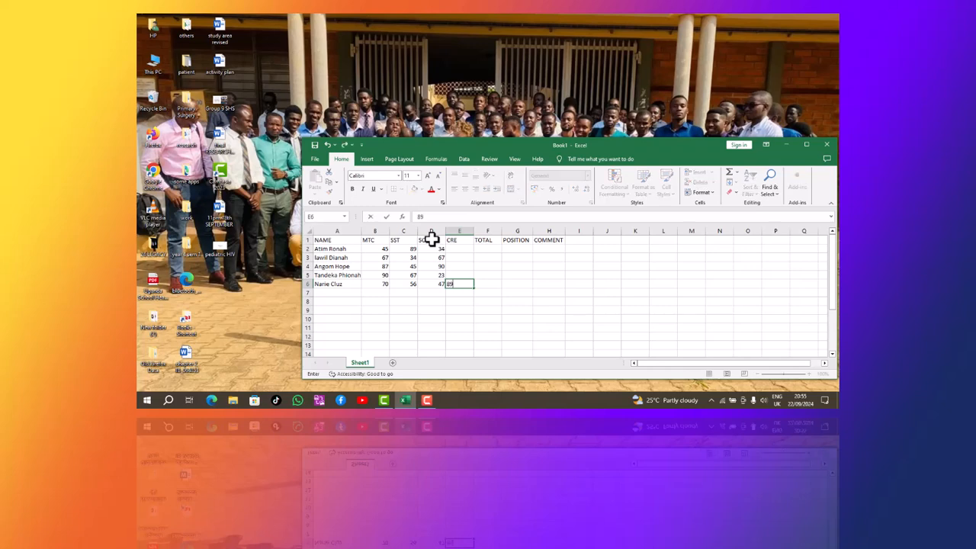
pyautogui.press('Up')
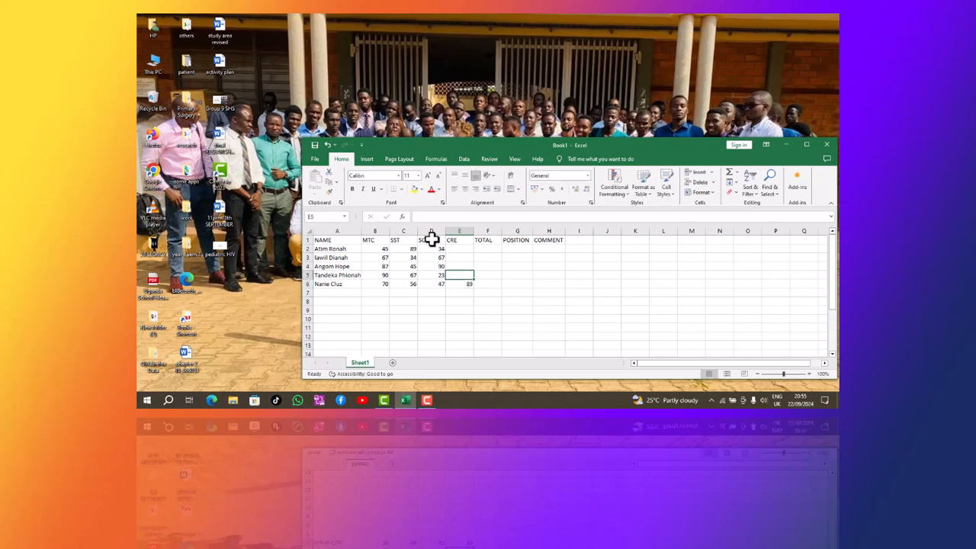
pyautogui.write('55')
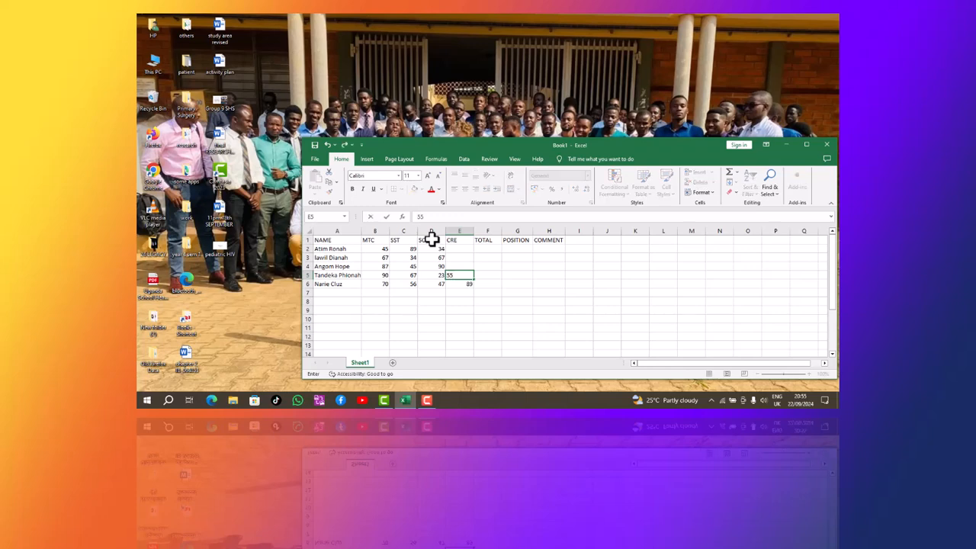
pyautogui.press('Up')
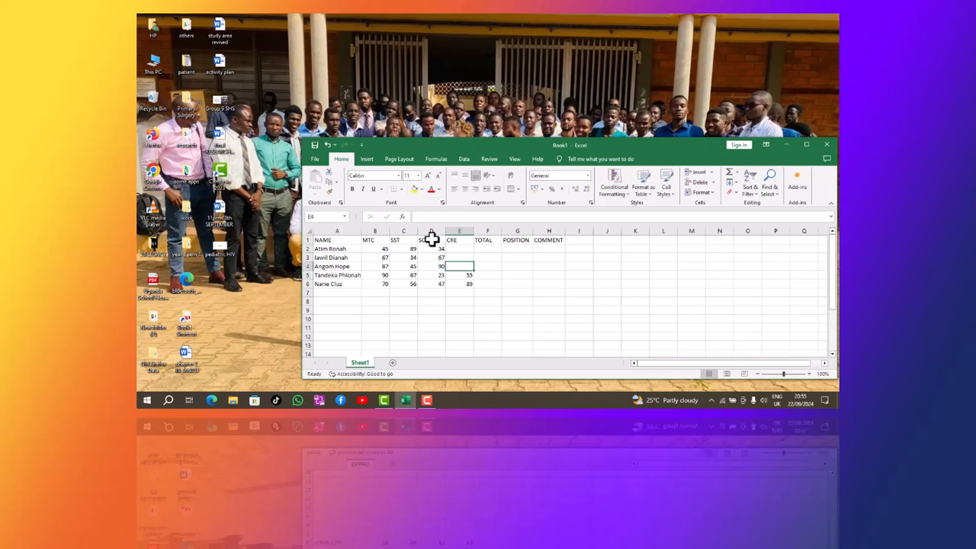
pyautogui.write('87')
pyautogui.press('Up')
pyautogui.write('65')
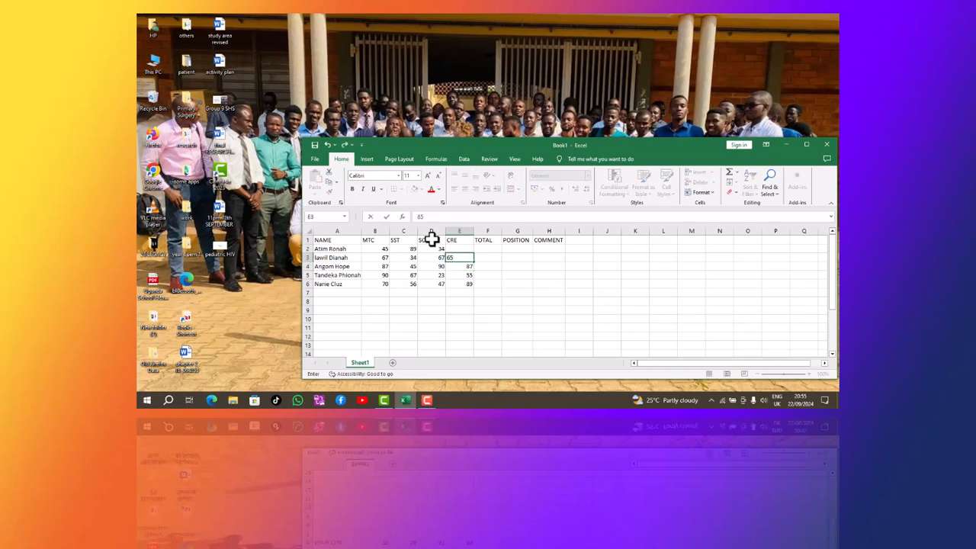
pyautogui.press('Up')
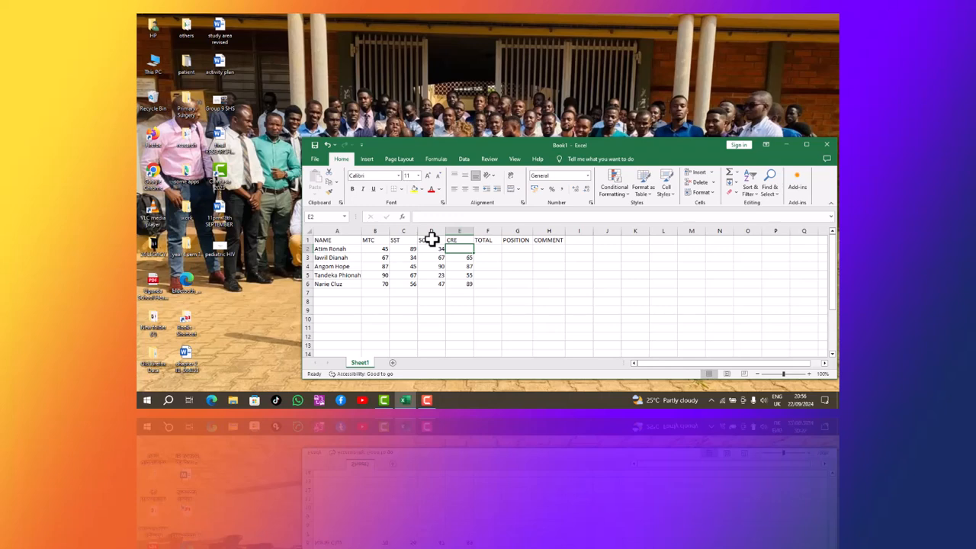
pyautogui.write('54')
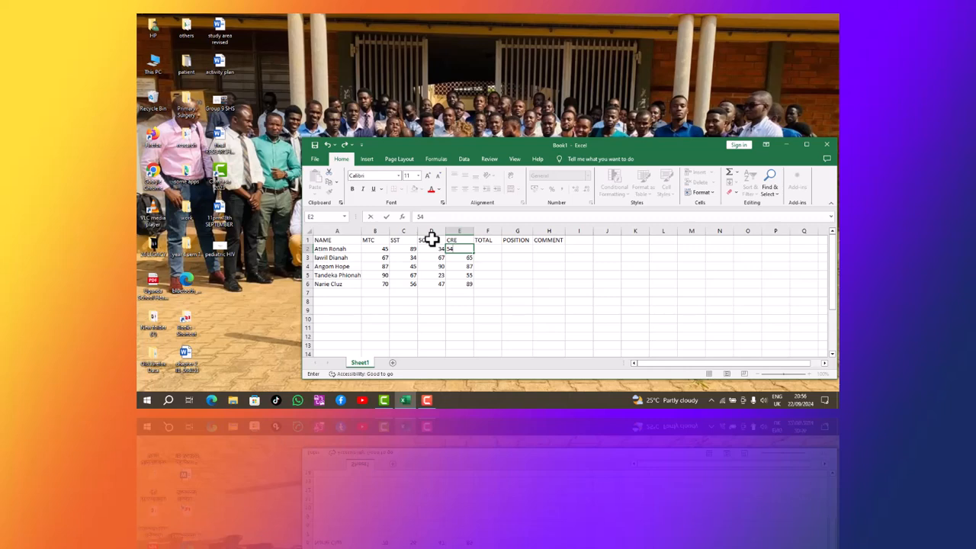
pyautogui.press('Right')
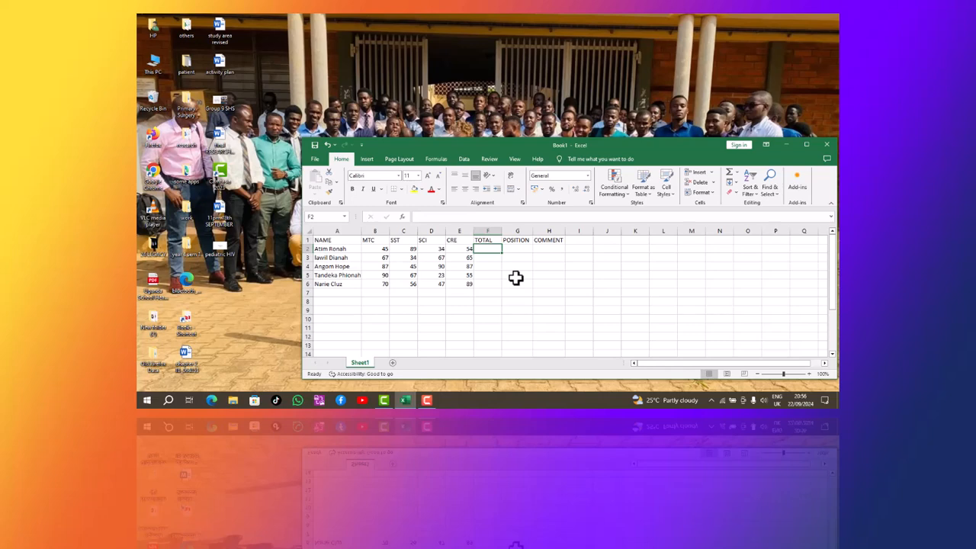
# Enter =SUM(B2:E2) in F2 for a total of 222, undoing a wrongly dragged range first.
pyautogui.write('=')
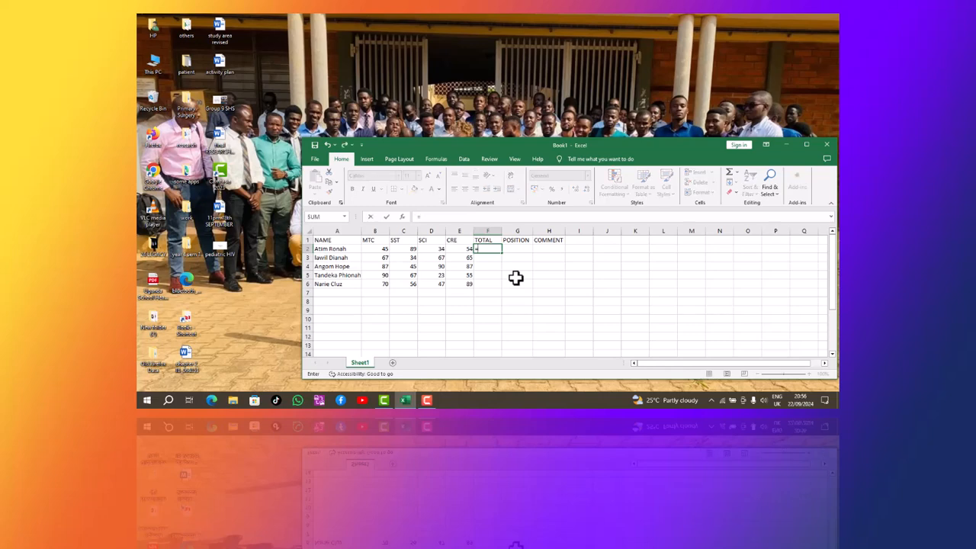
pyautogui.write('su')
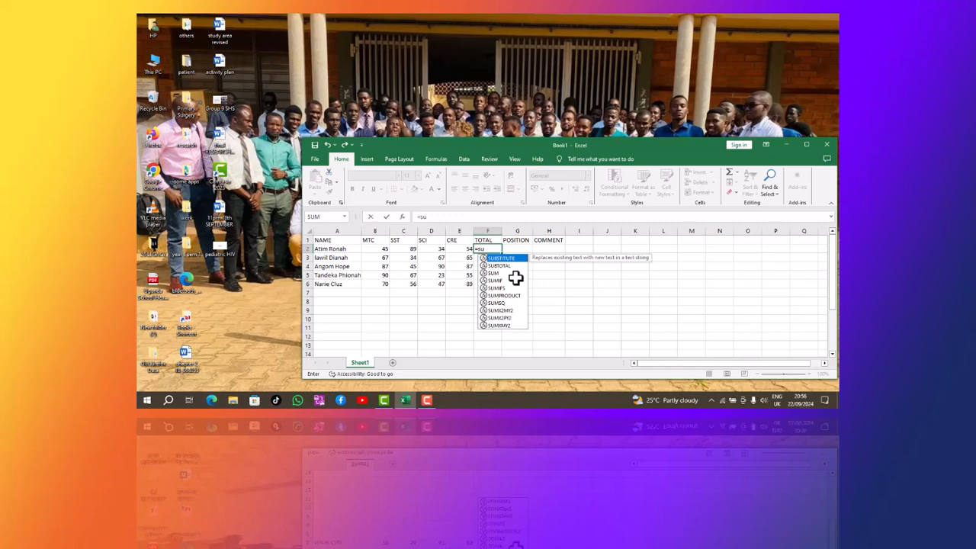
pyautogui.write('m')
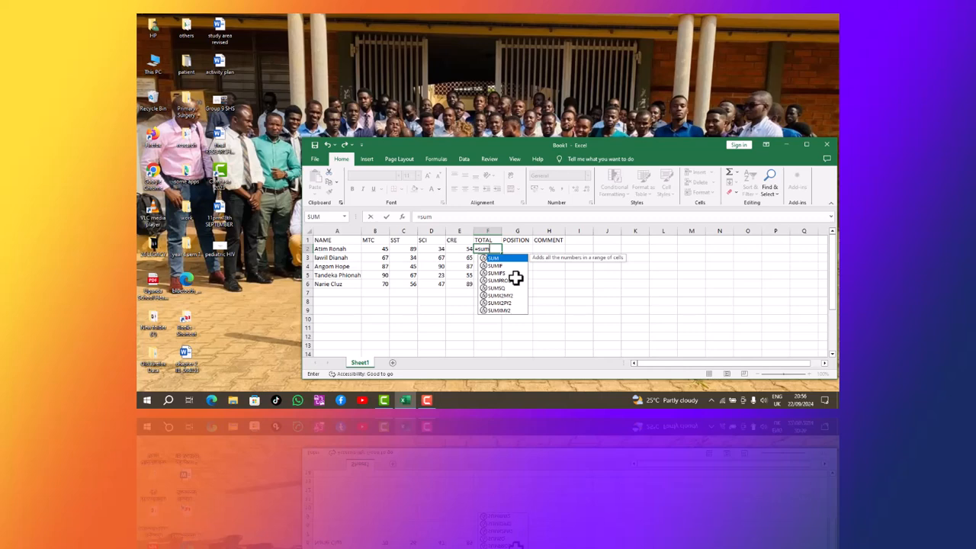
pyautogui.write('(')
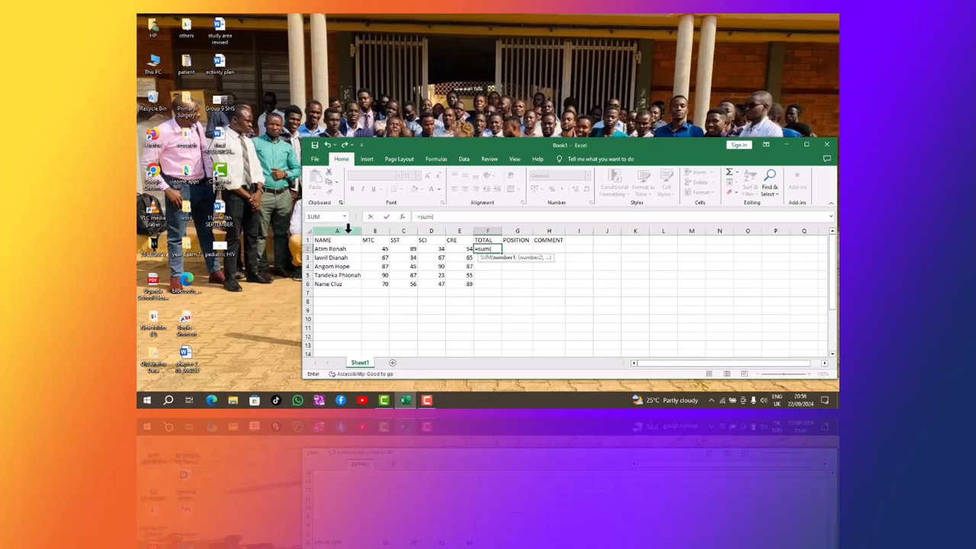
pyautogui.click(368, 250)
pyautogui.moveTo(367, 250); pyautogui.dragTo(458, 248)
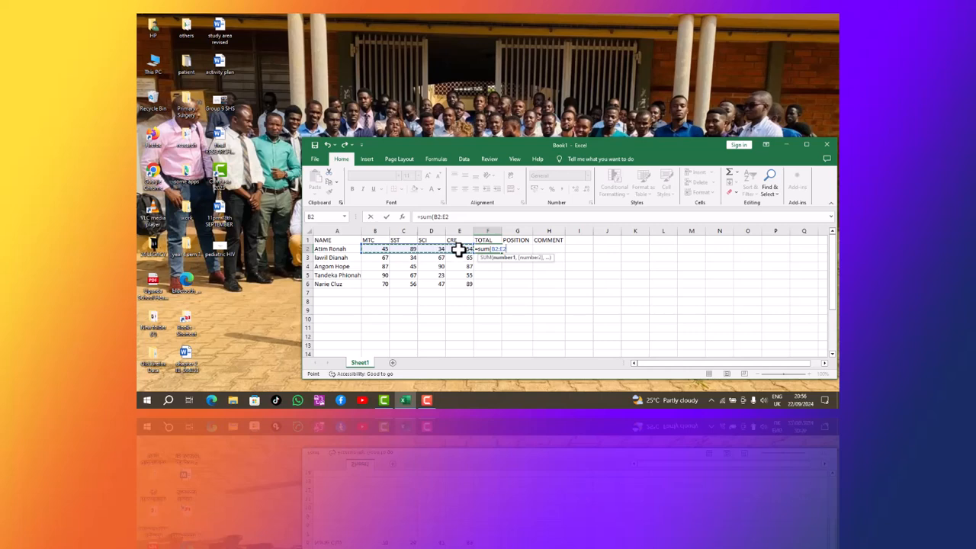
pyautogui.write('0')
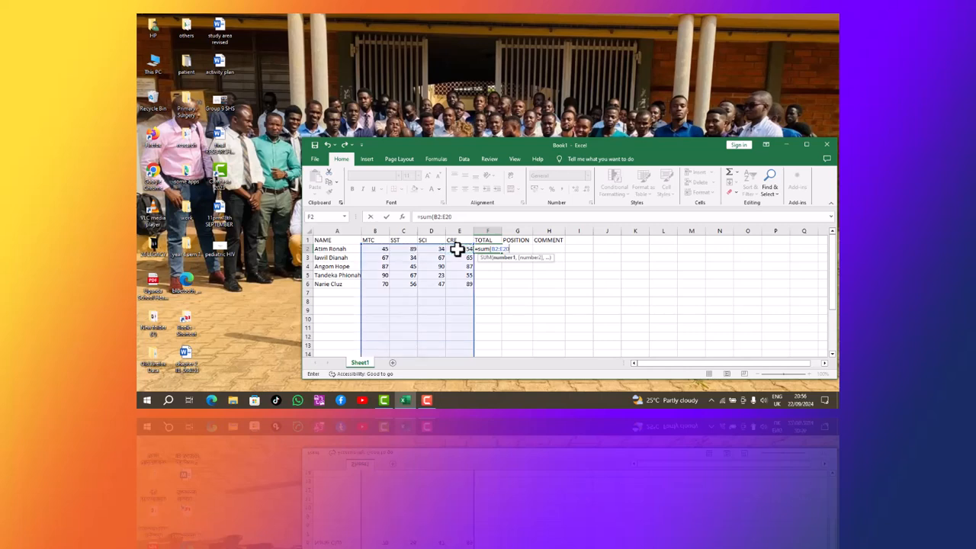
pyautogui.click(326, 144)
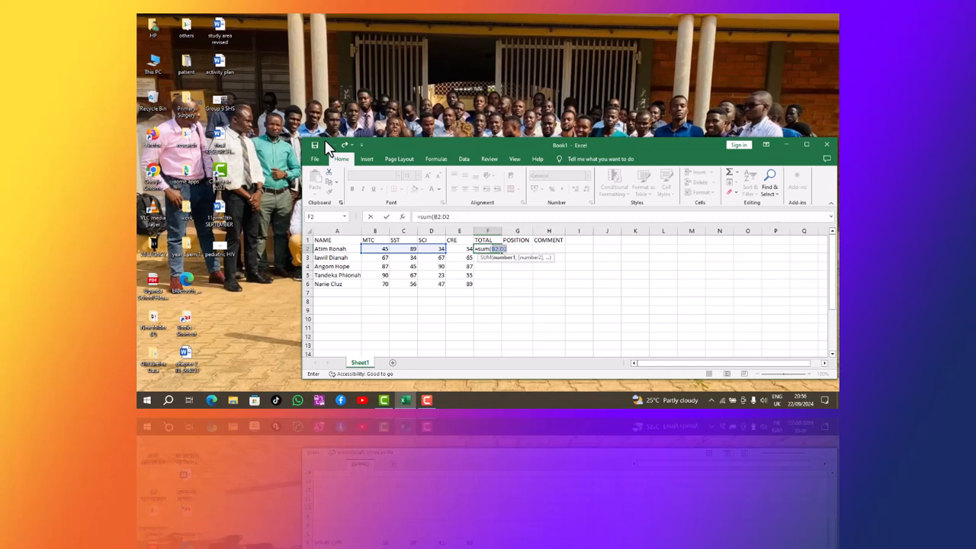
pyautogui.click(326, 143)
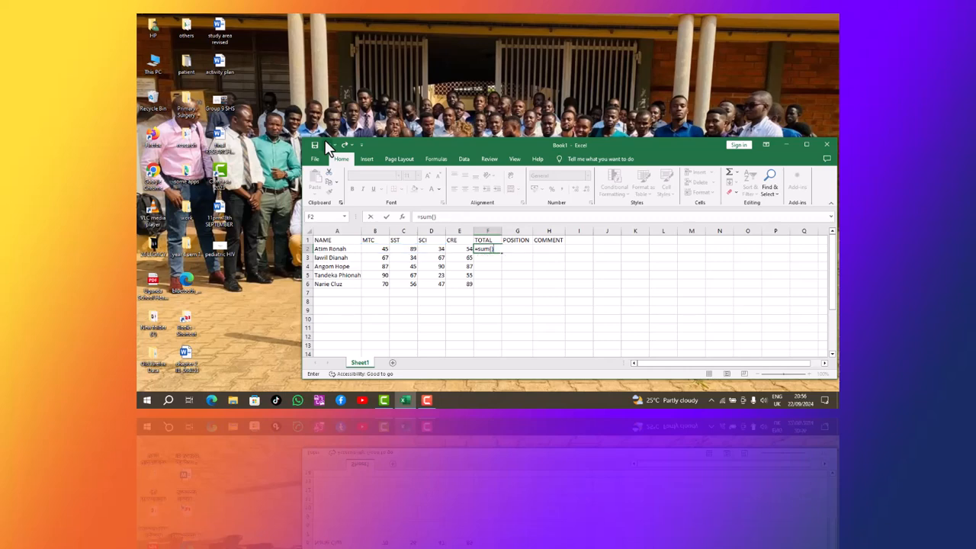
pyautogui.click(326, 143)
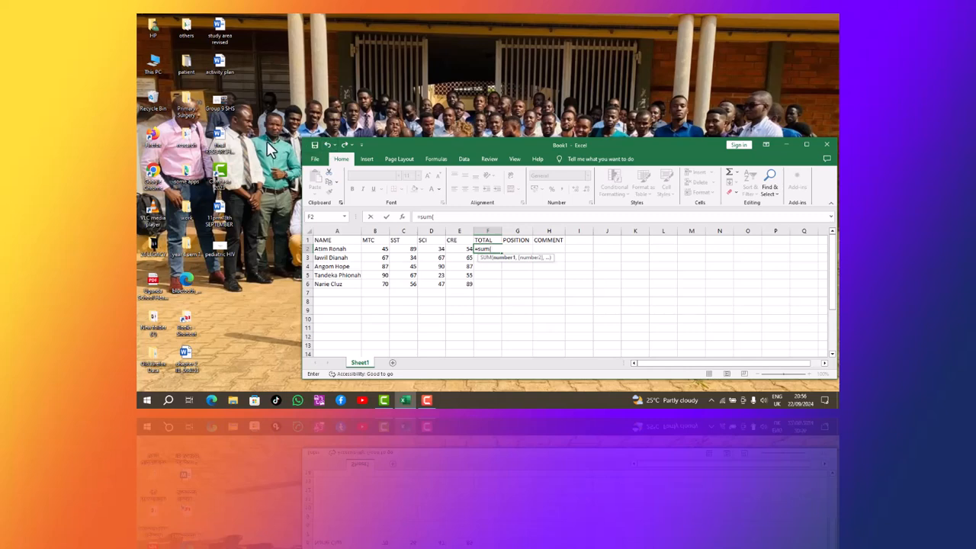
pyautogui.moveTo(369, 251); pyautogui.dragTo(455, 254)
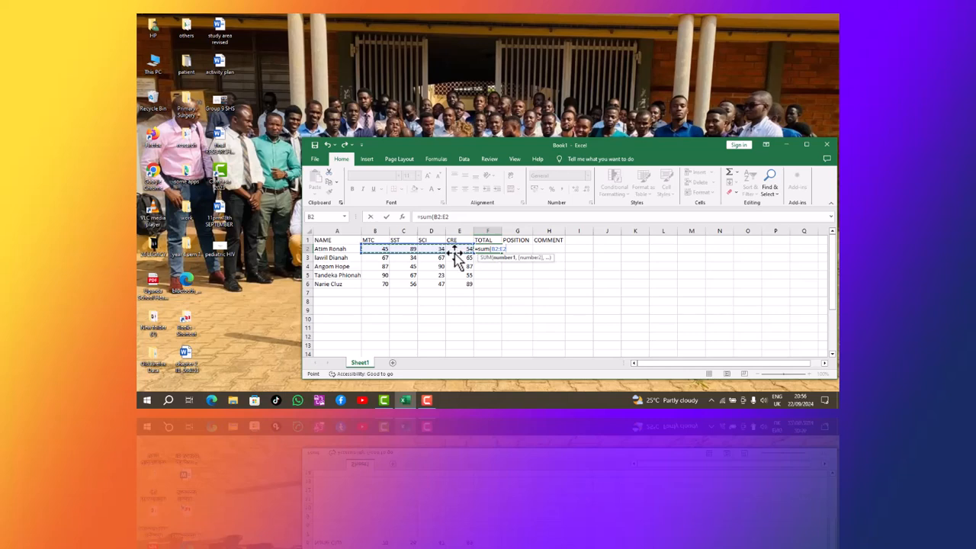
pyautogui.press('Return')
pyautogui.click(488, 247)
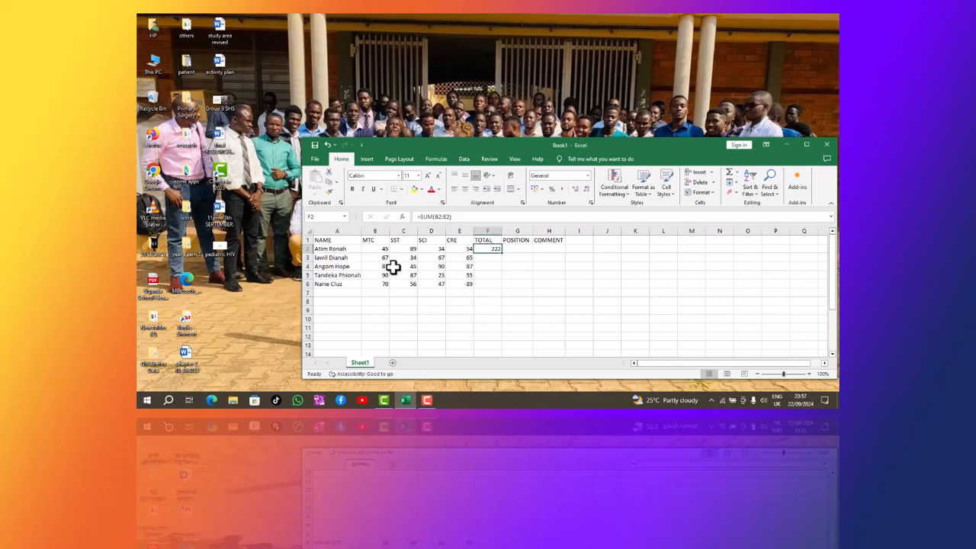
# Fill the F2 sum down to F6, giving totals 222, 233, 309, 235 and 262.
pyautogui.moveTo(503, 251); pyautogui.dragTo(498, 284)
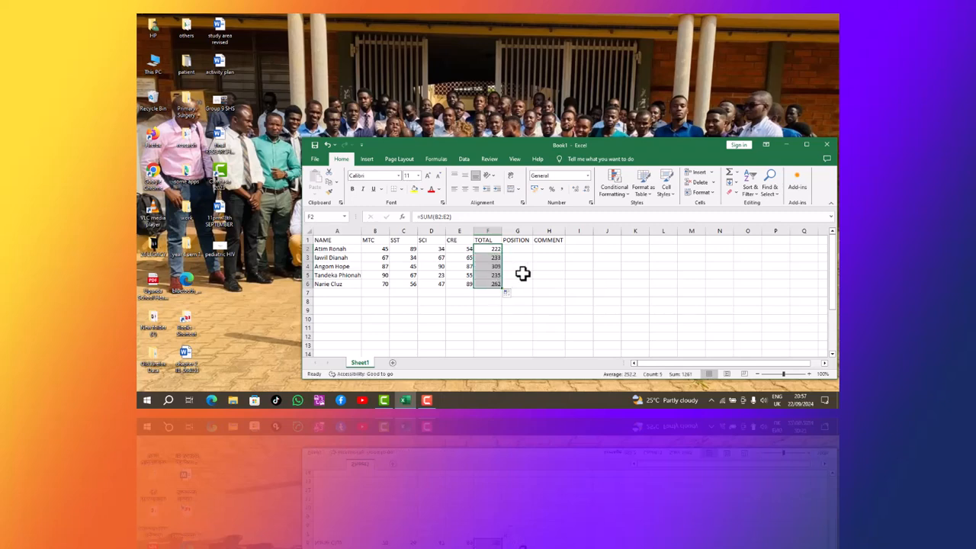
pyautogui.click(516, 248)
pyautogui.click(454, 126)
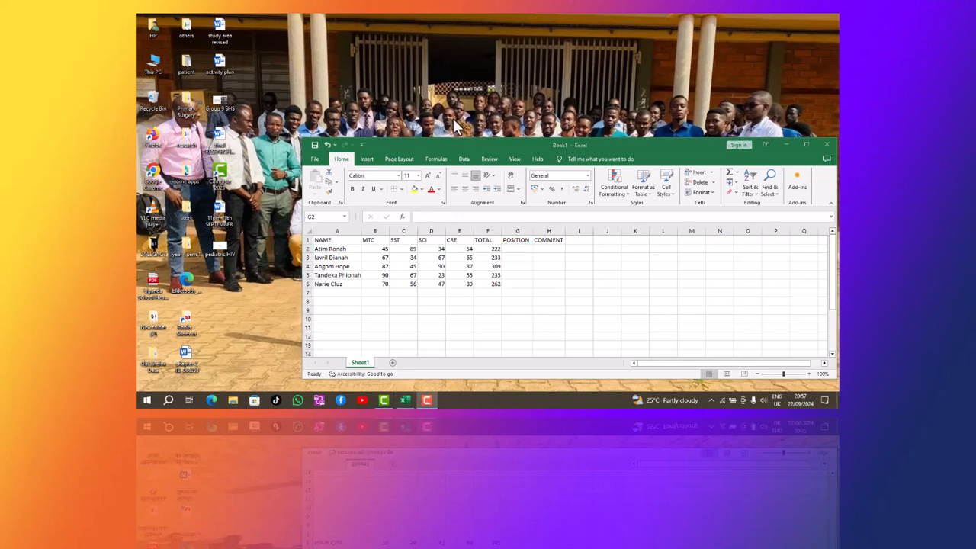
# Start the formula =rank(F2,F2:F6 in G2 to rank the first student's total among all five.
pyautogui.click(513, 249)
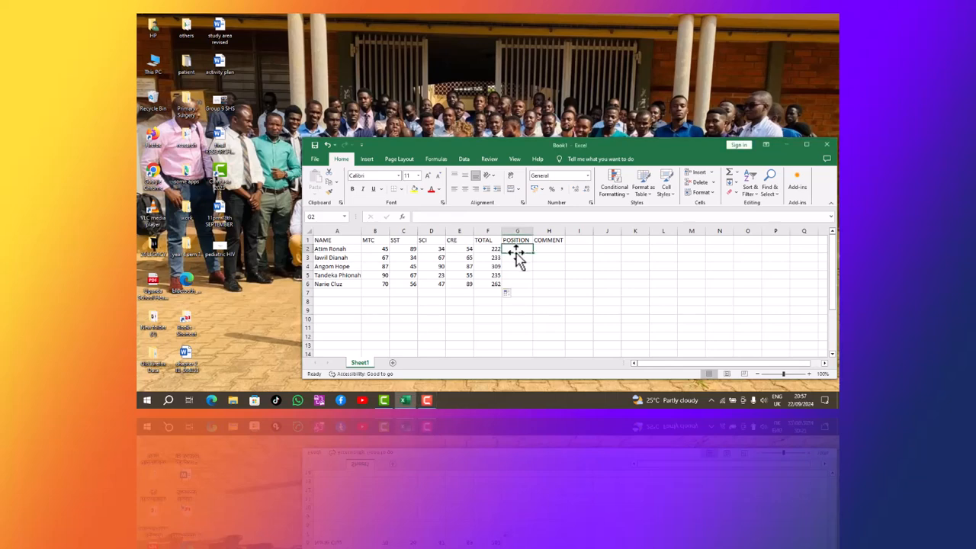
pyautogui.write('=')
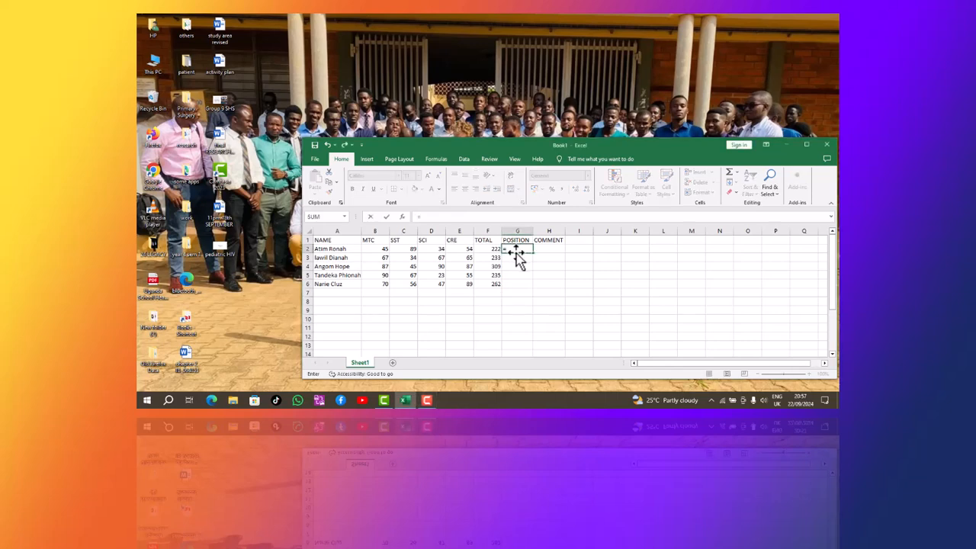
pyautogui.write('r')
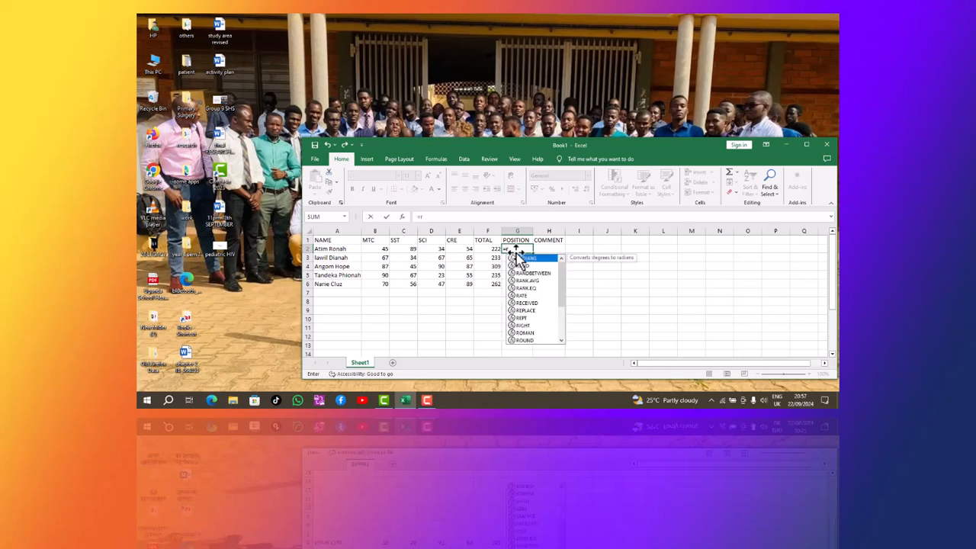
pyautogui.write('ank')
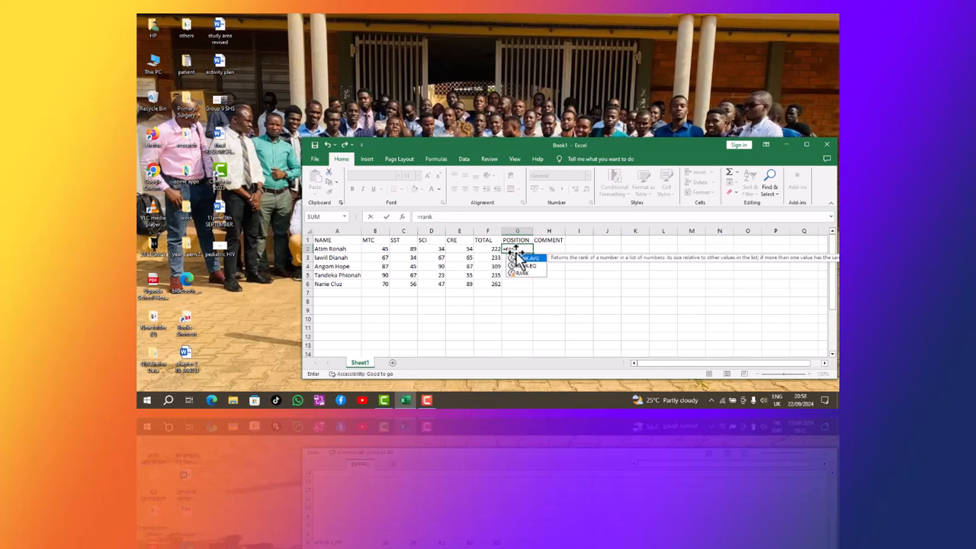
pyautogui.write('(')
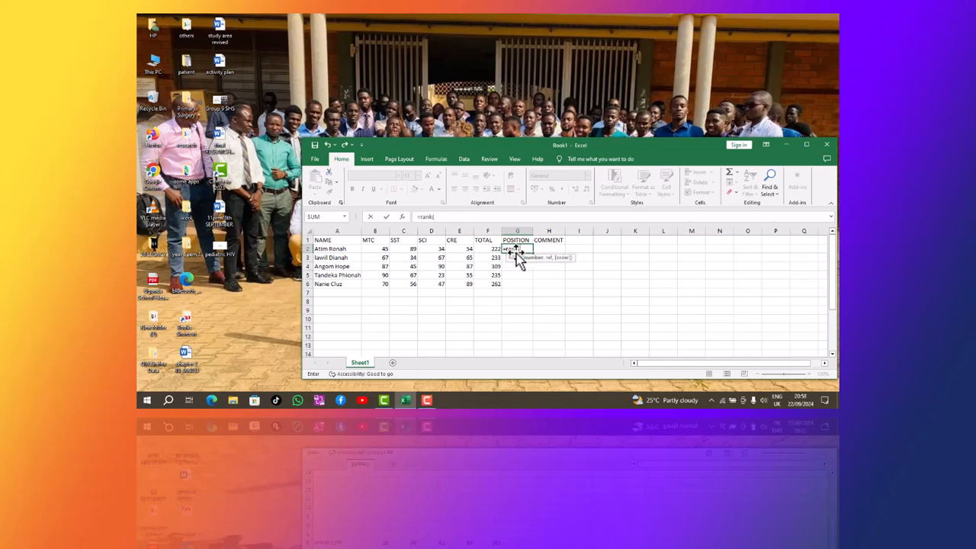
pyautogui.click(484, 248)
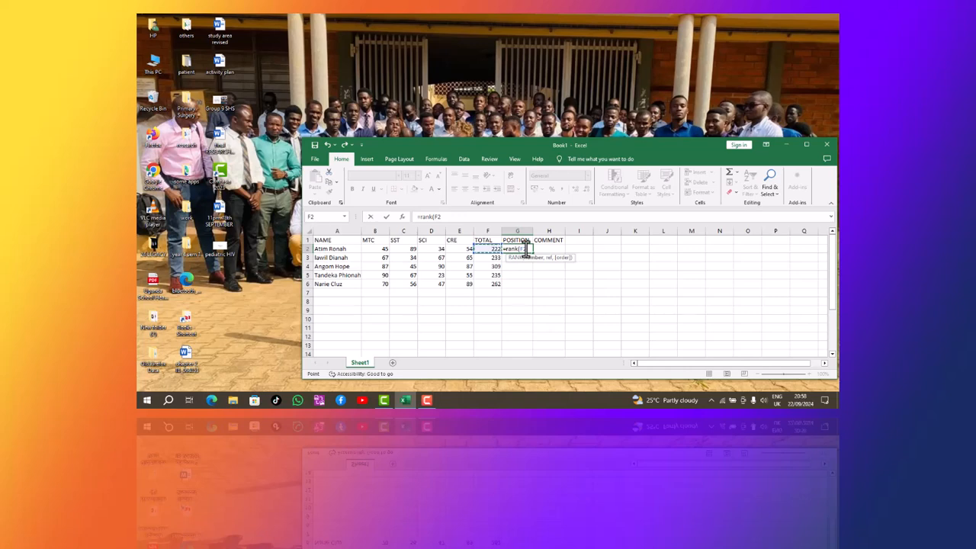
pyautogui.write(',')
pyautogui.click(494, 249)
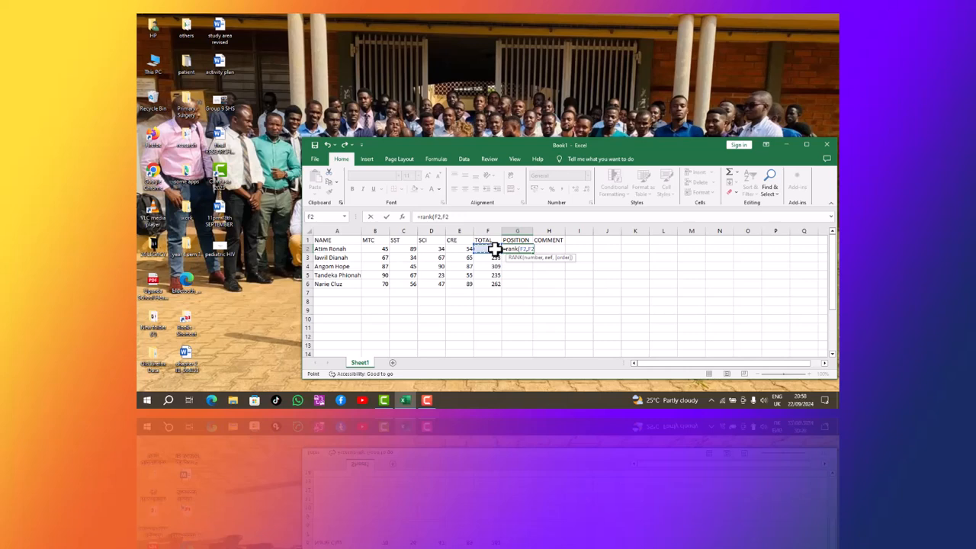
pyautogui.moveTo(495, 252); pyautogui.dragTo(494, 283)
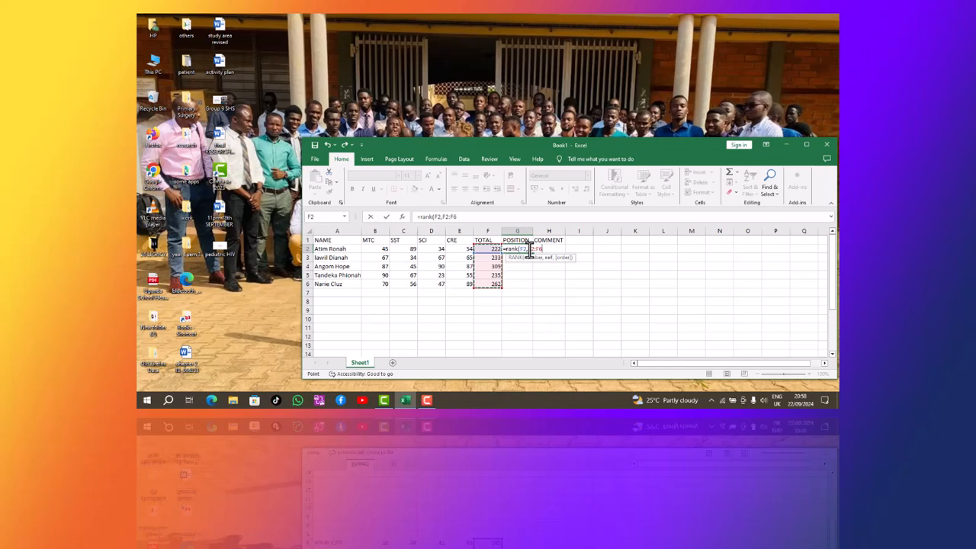
pyautogui.click(529, 251)
pyautogui.click(463, 126)
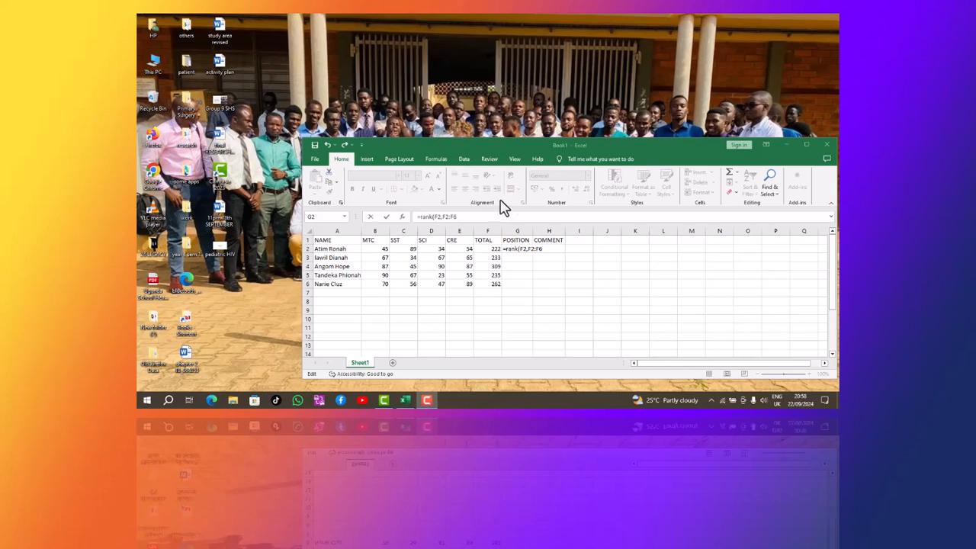
pyautogui.click(528, 251)
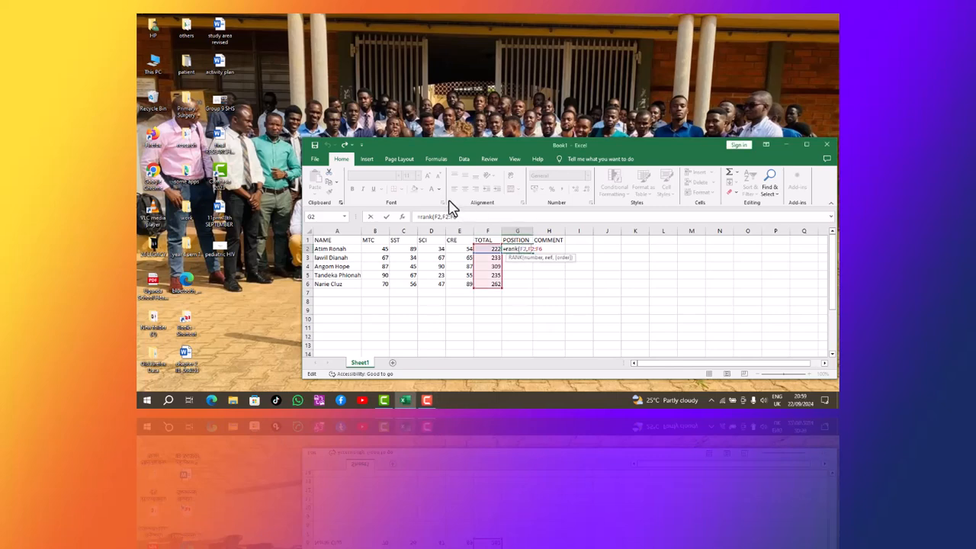
# Make the range absolute ($F$2:$F$6), add descending order 0, and confirm to show rank 5.
pyautogui.press('F4')
pyautogui.press('F4')
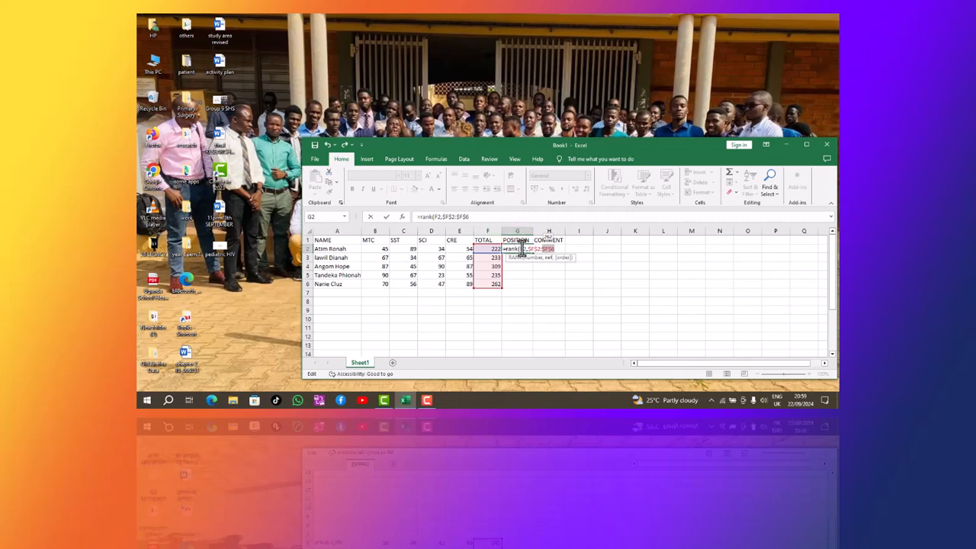
pyautogui.write(',')
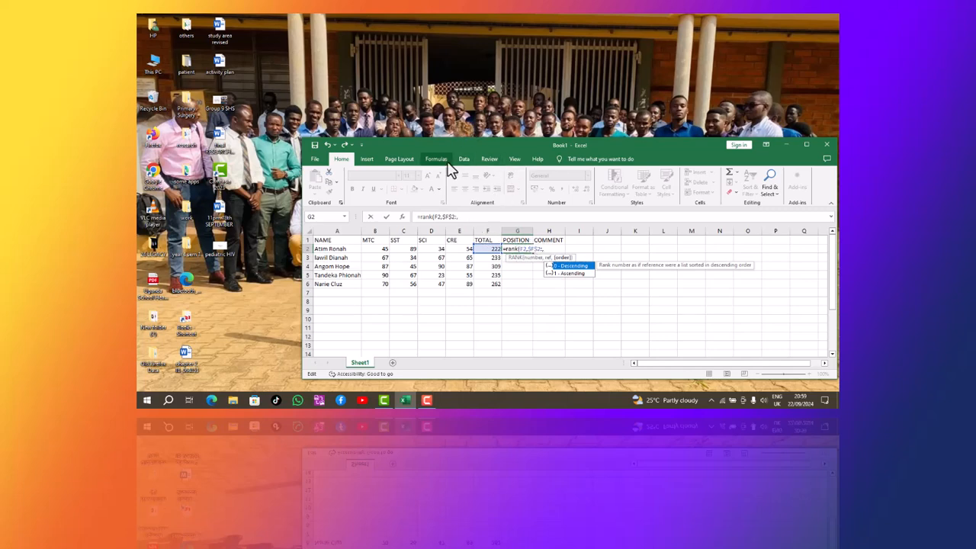
pyautogui.write('0')
pyautogui.click(446, 117)
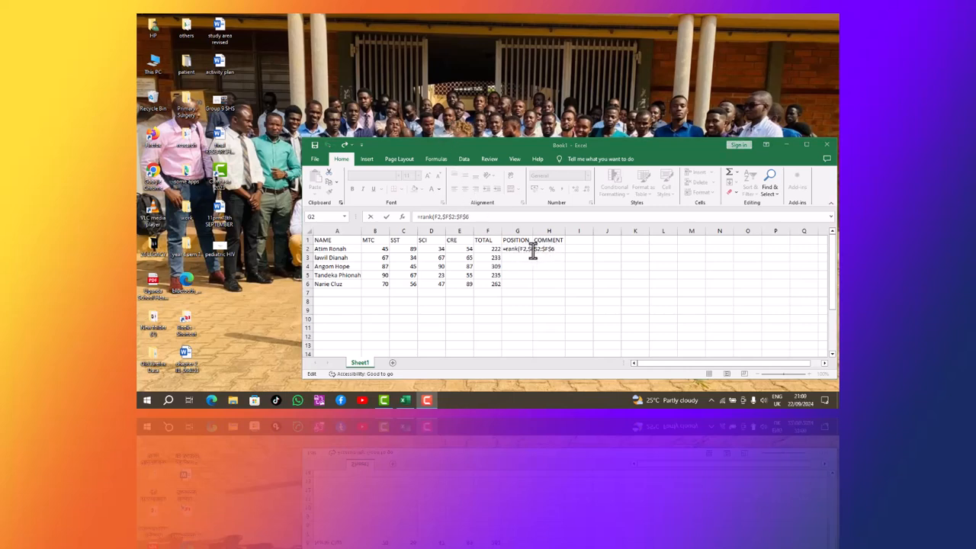
pyautogui.click(554, 254)
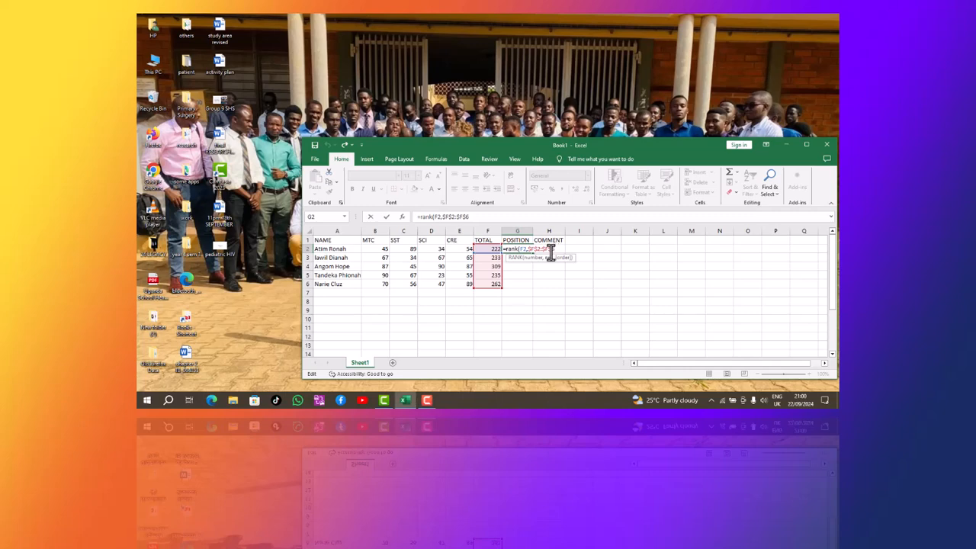
pyautogui.write(',')
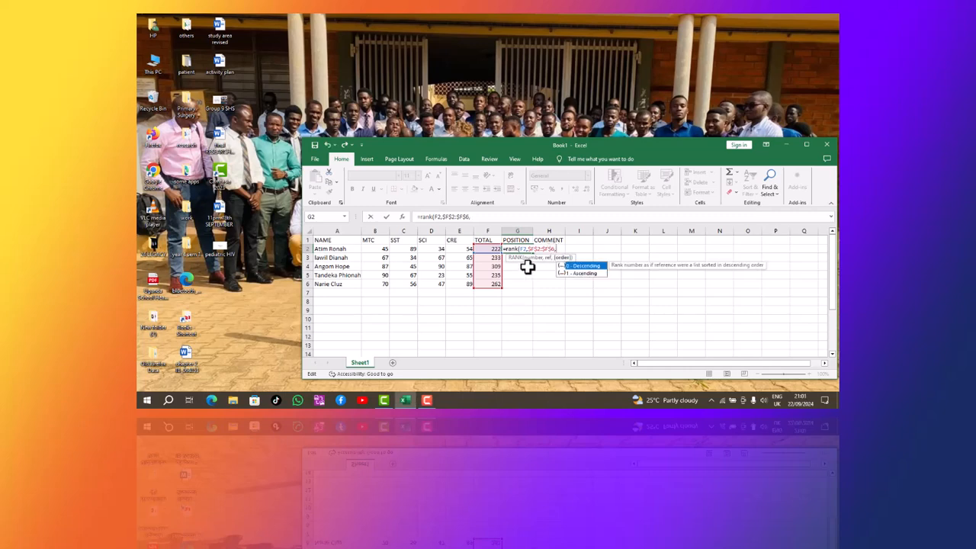
pyautogui.write('0')
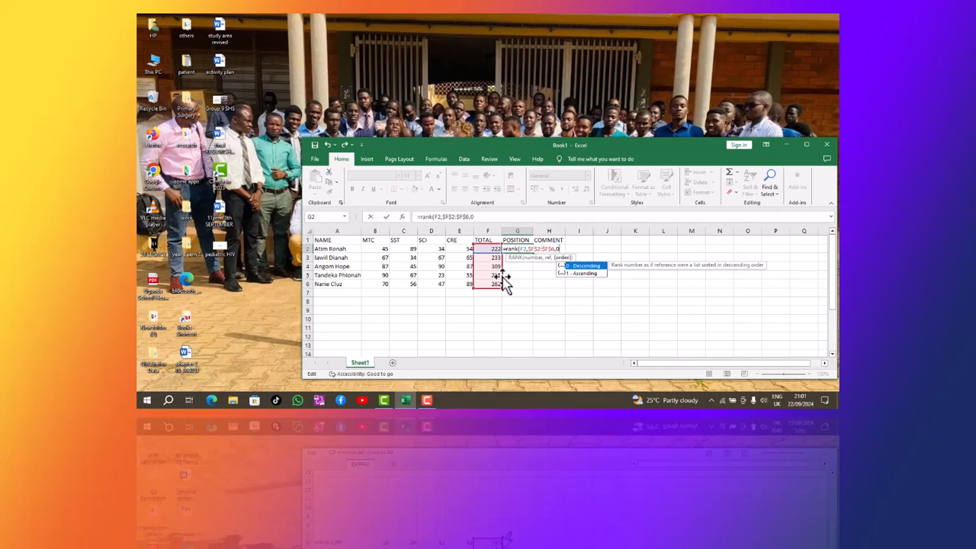
pyautogui.write(')')
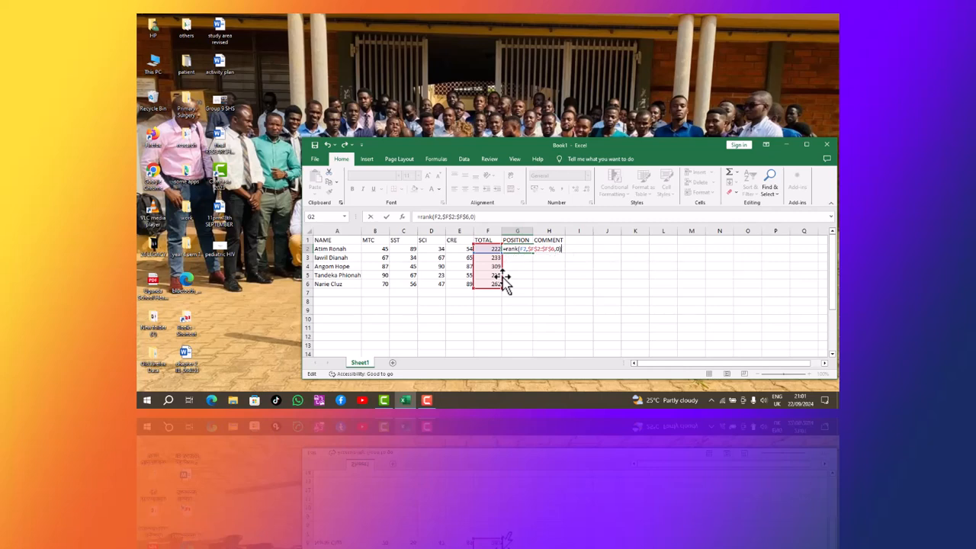
pyautogui.press('Return')
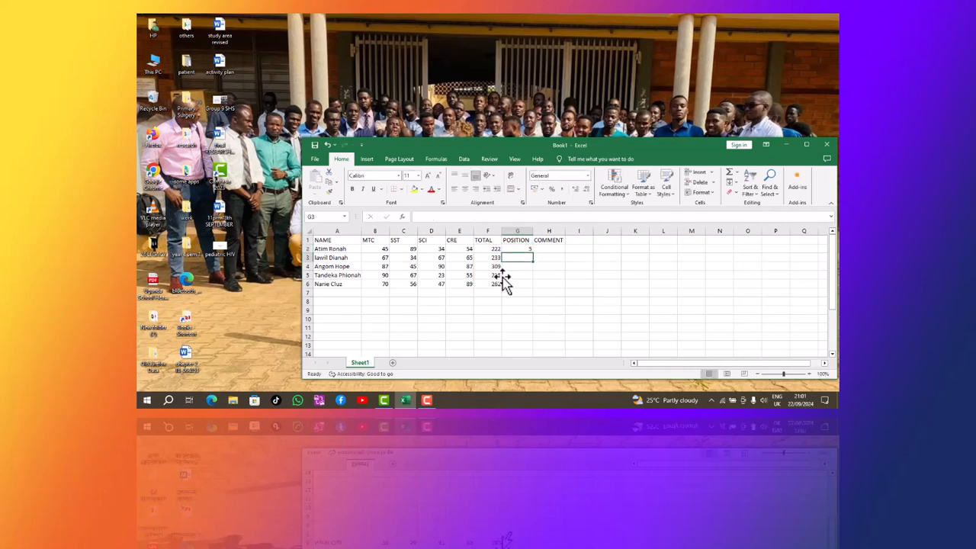
# Fill the G2 rank formula down to G6, giving ranks 5, 4, 1, 3 and 2.
pyautogui.click(523, 248)
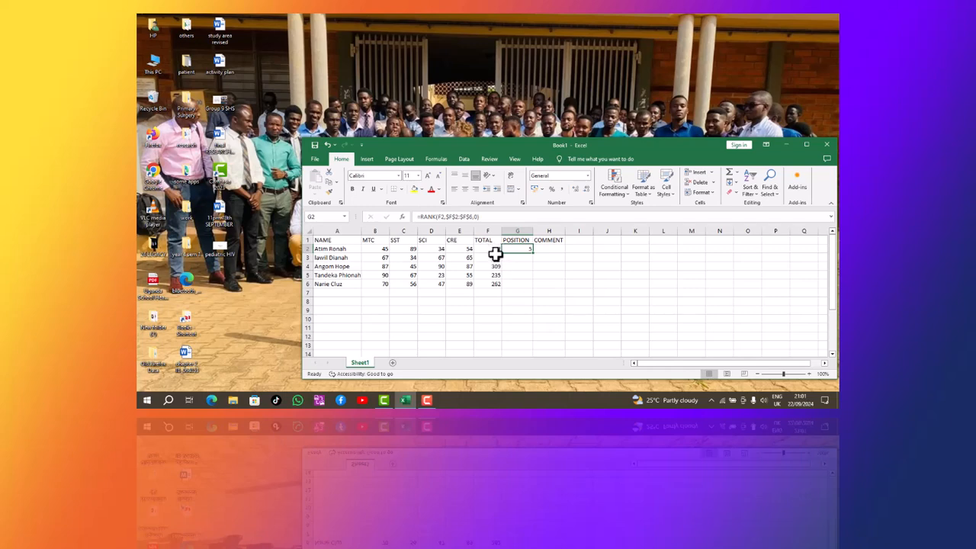
pyautogui.moveTo(533, 255); pyautogui.dragTo(532, 286)
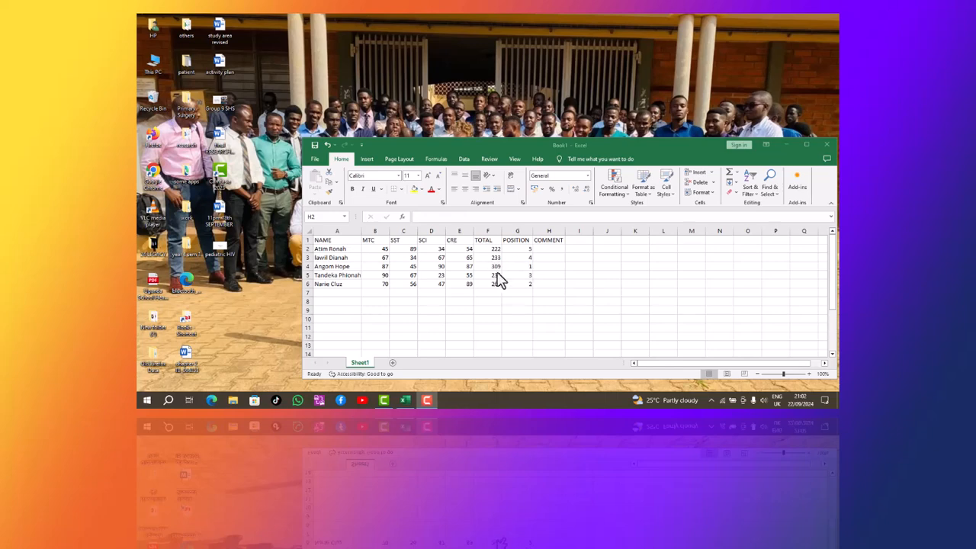
# Begin an IF formula in H2 that tests the TOTAL in F2.
pyautogui.click(549, 250)
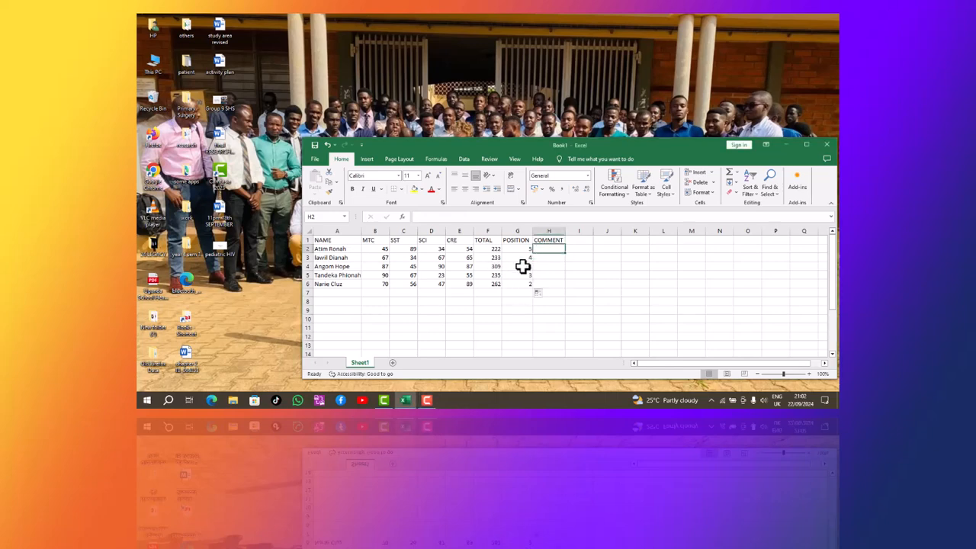
pyautogui.write('=')
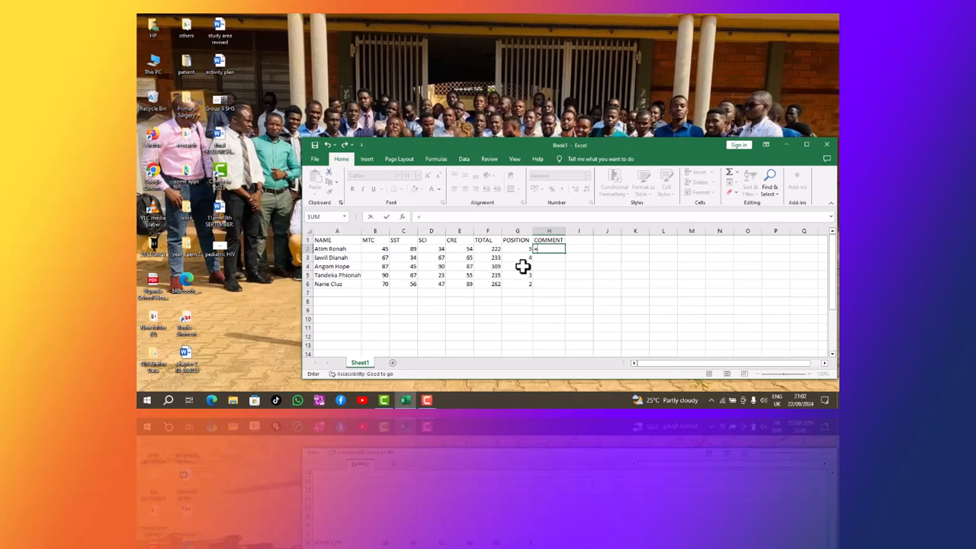
pyautogui.write('IF (')
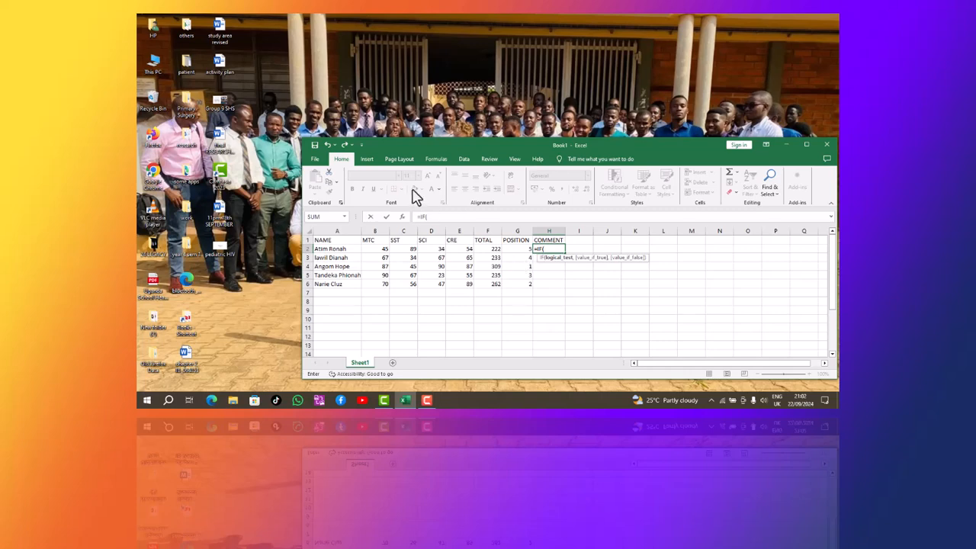
pyautogui.click(494, 249)
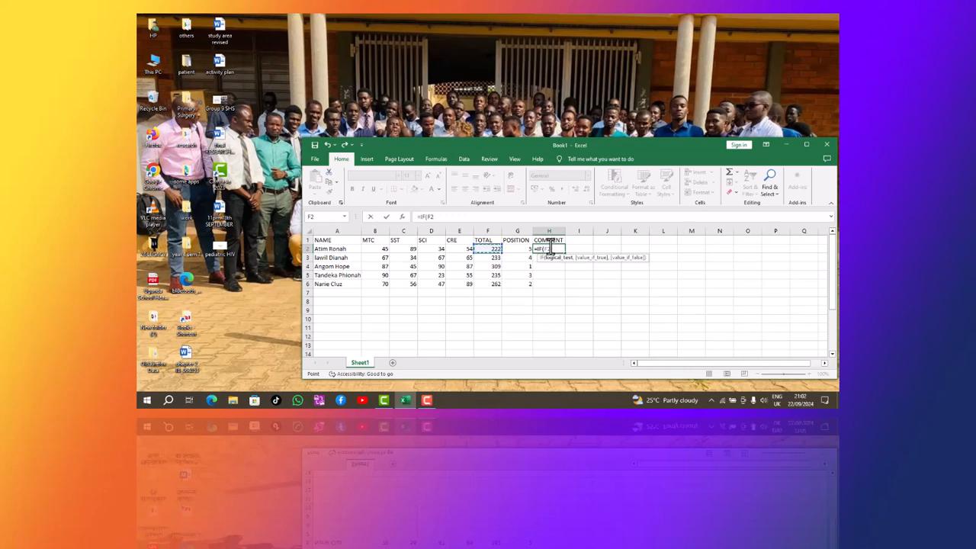
pyautogui.write(',')
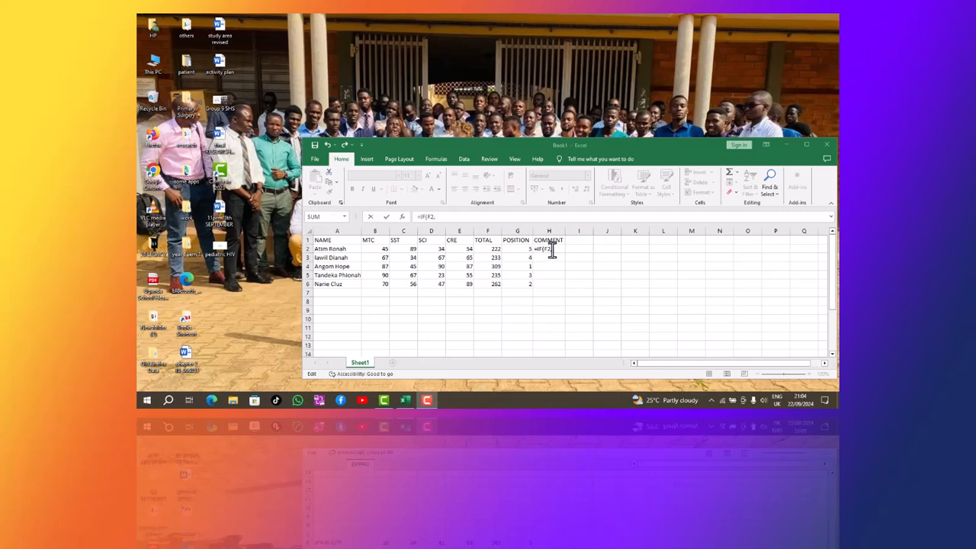
pyautogui.click(551, 252)
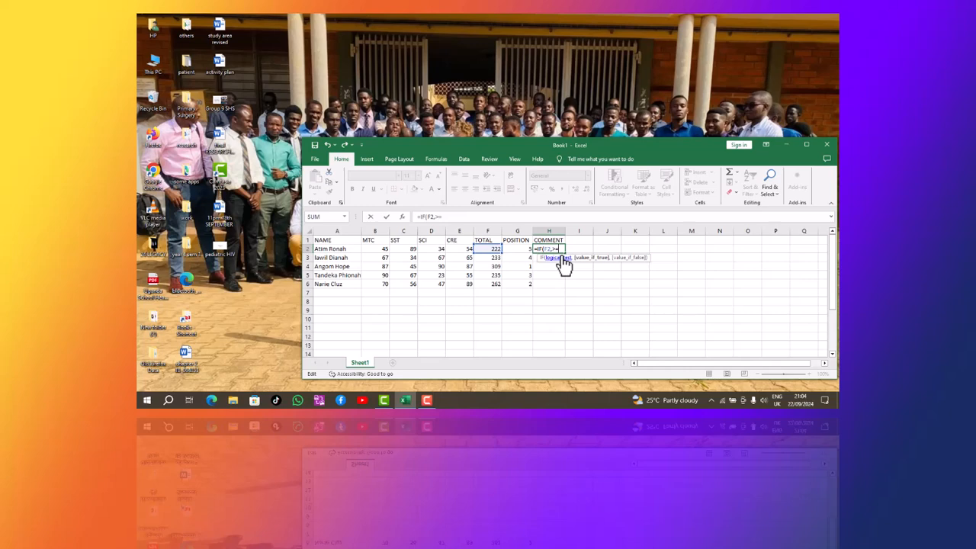
# Add the 230 pass mark and the "Passed"/"Failed" results, fixing typing mistakes.
pyautogui.write('230,"pass')
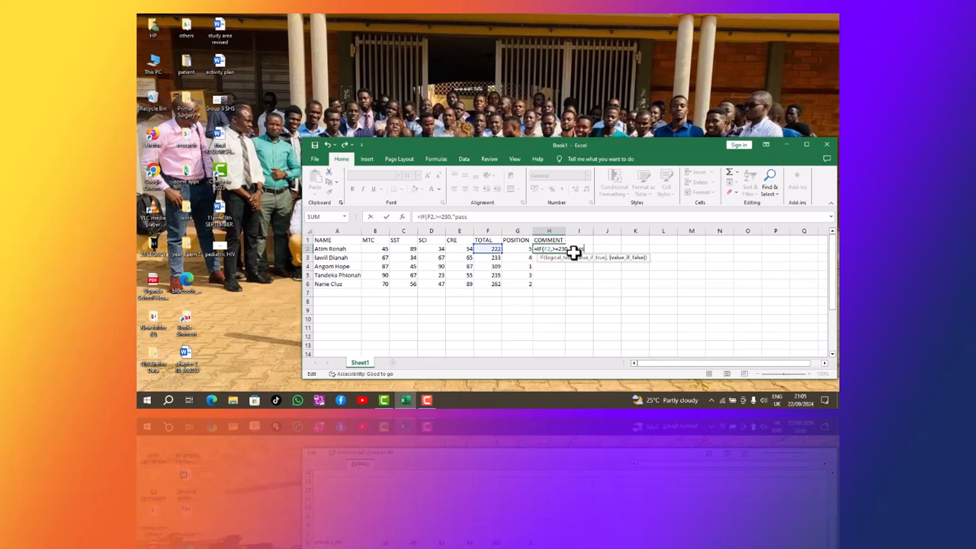
pyautogui.write('",')
pyautogui.press('BackSpace')
pyautogui.write('P')
pyautogui.click(587, 248)
pyautogui.write('ed","Failed')
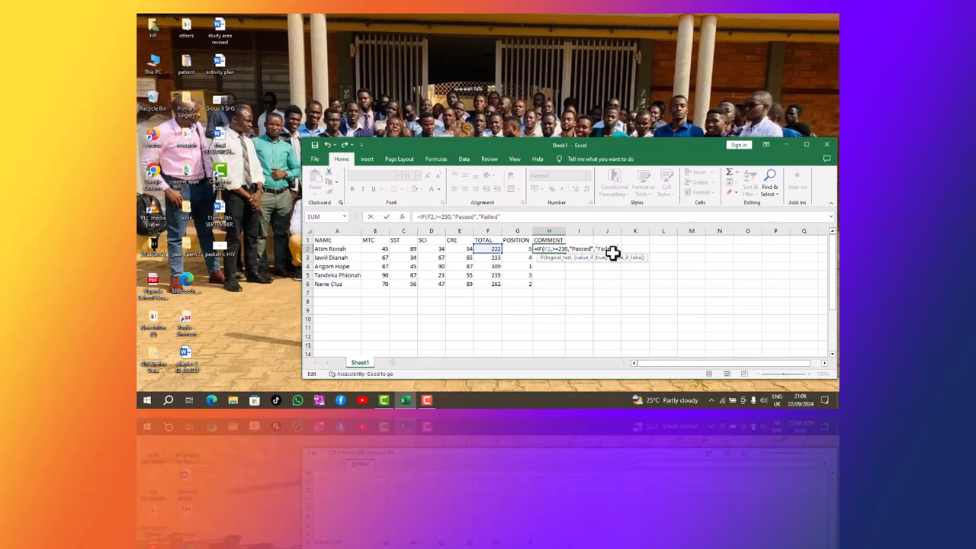
pyautogui.press('End')
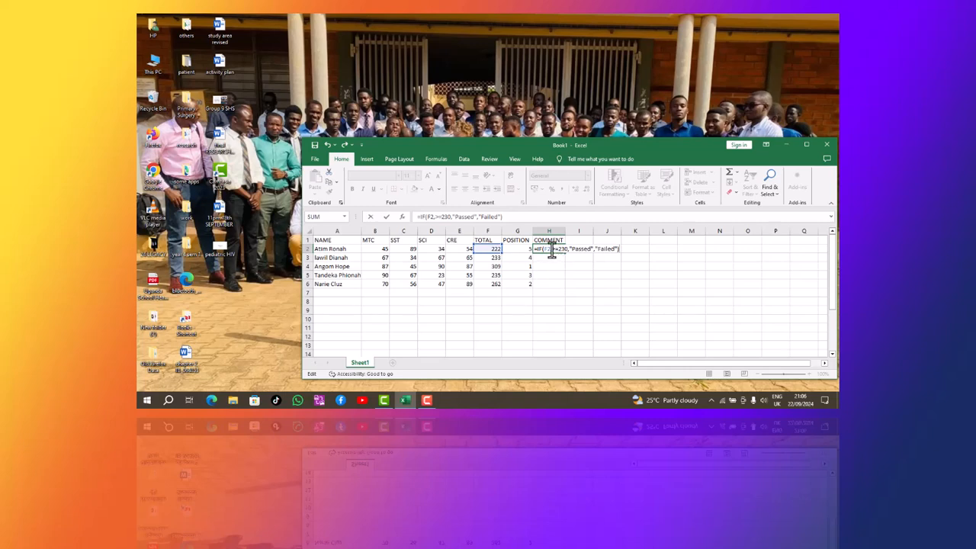
# Correct and confirm =IF(F2>=230,"Passed","Failed") in H2, then fill it down to H6.
pyautogui.press('Return')
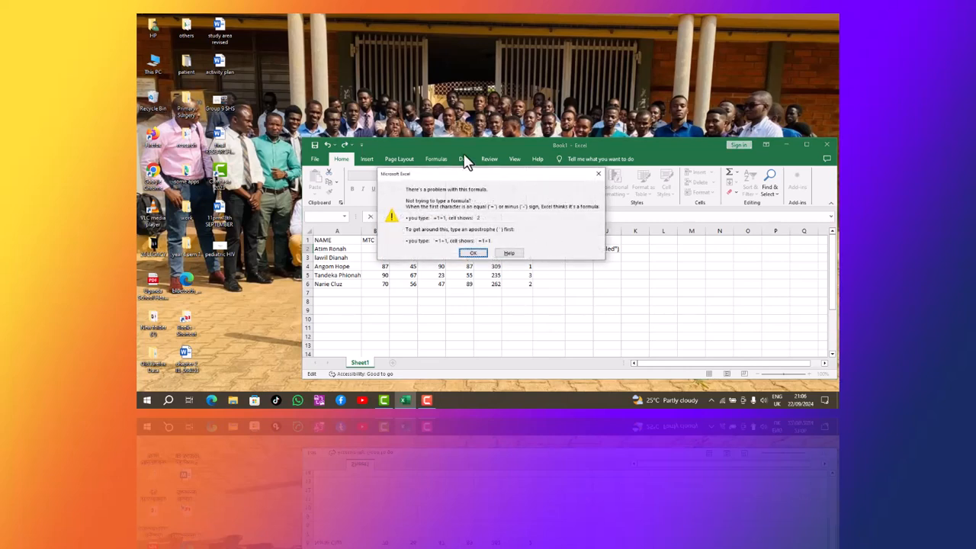
pyautogui.press('Return')
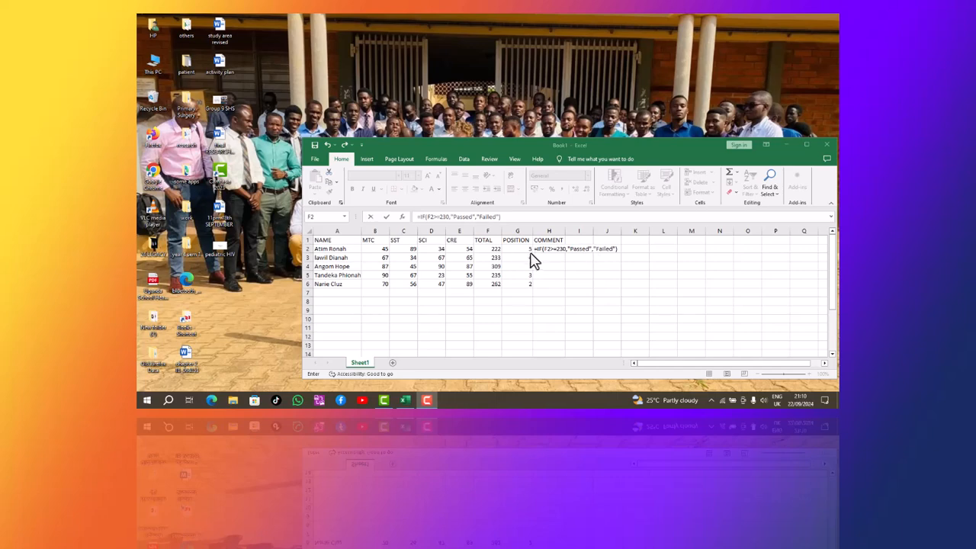
pyautogui.click(620, 256)
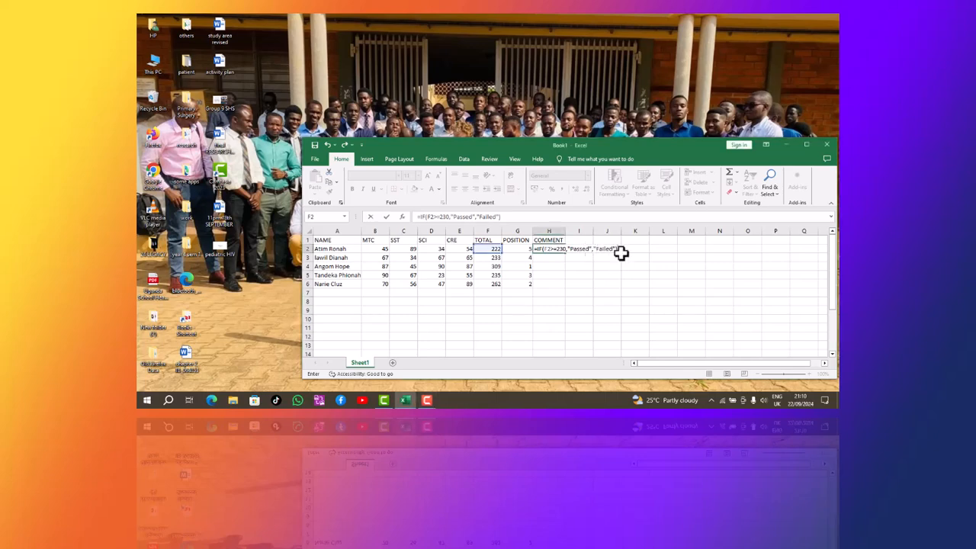
pyautogui.press('Return')
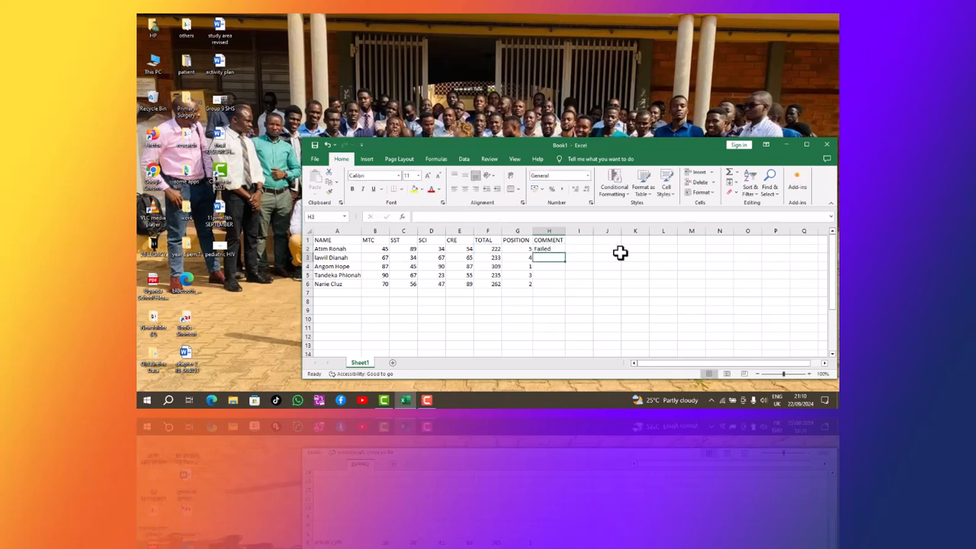
pyautogui.click(552, 248)
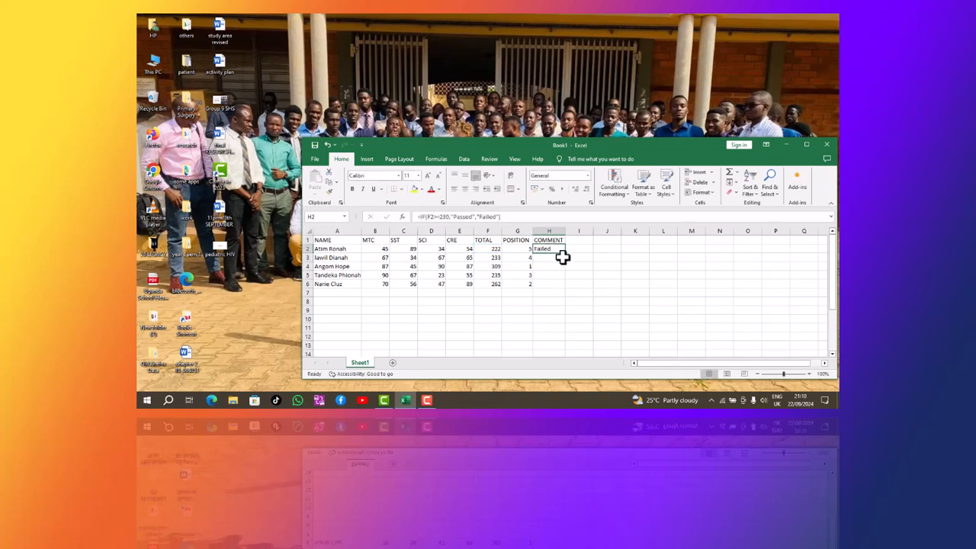
pyautogui.moveTo(564, 257); pyautogui.dragTo(561, 292)
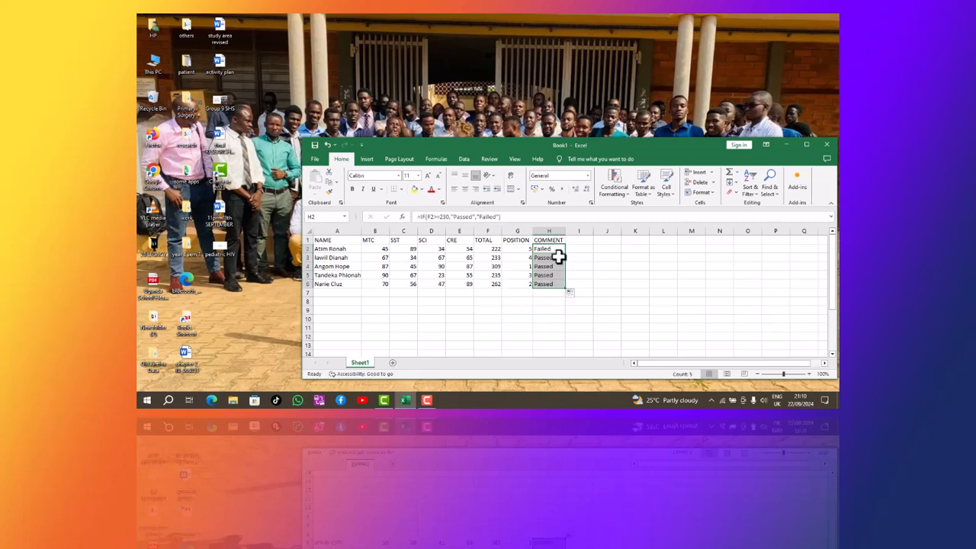